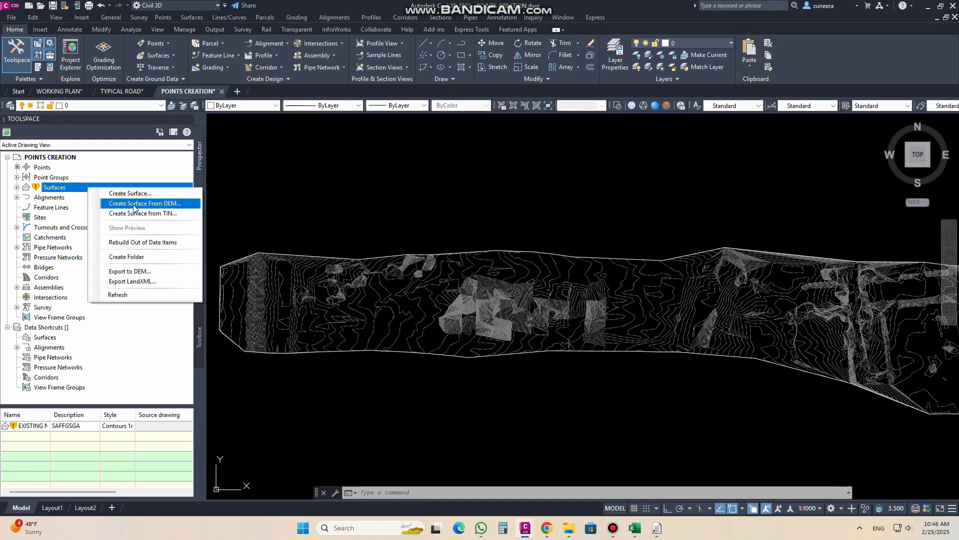
Rebuild the out-of-date surfaces in the drawing.
click(131, 244)
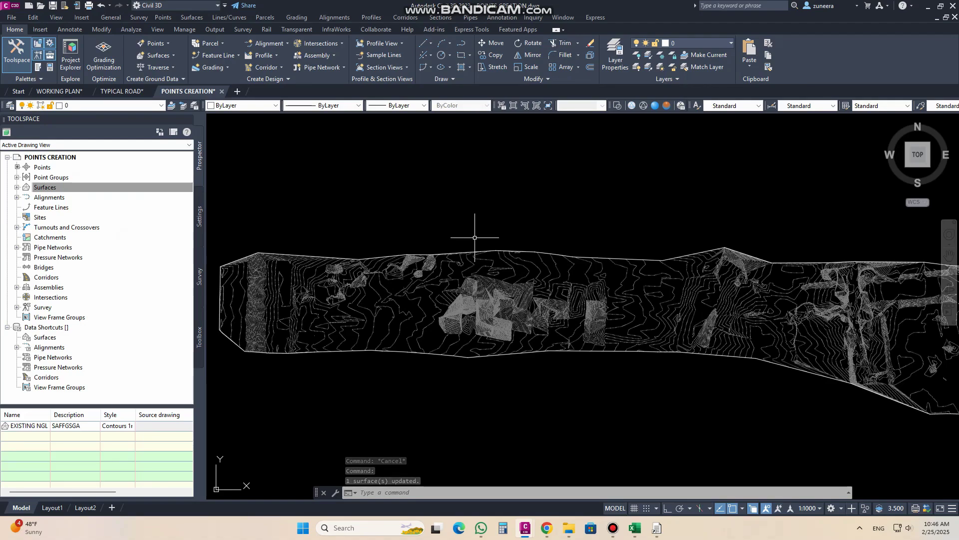
middle_drag(500, 228, 433, 192)
scroll(493, 273, down, 3)
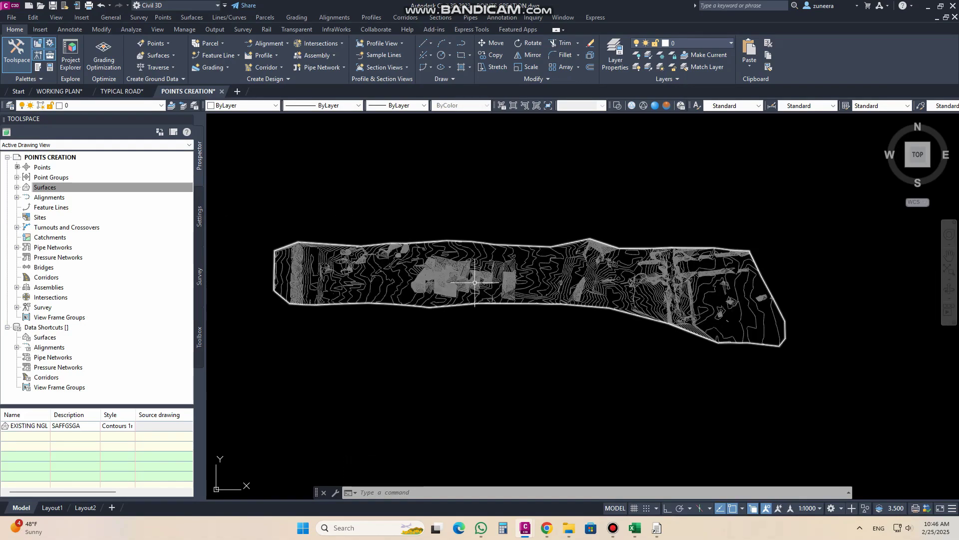
Draw a single-segment polyline lengthwise through the middle of the surface, from its west end to its east end.
scroll(442, 250, up, 3)
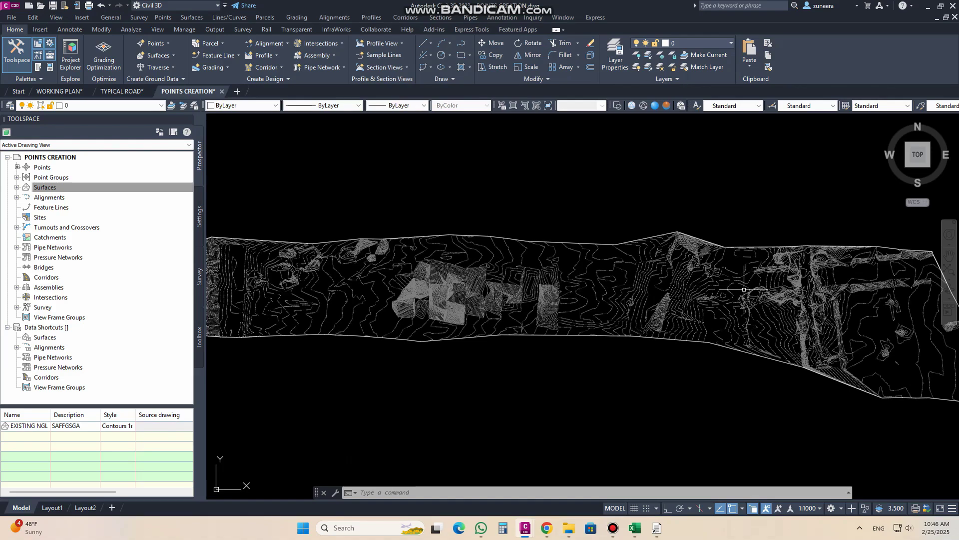
middle_drag(349, 291, 422, 290)
text(pl)
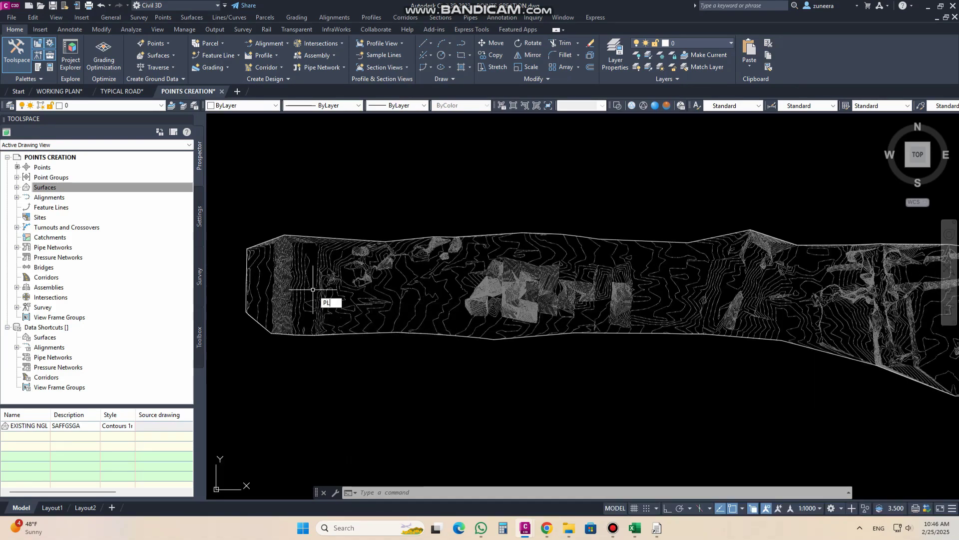
key(Return)
click(276, 281)
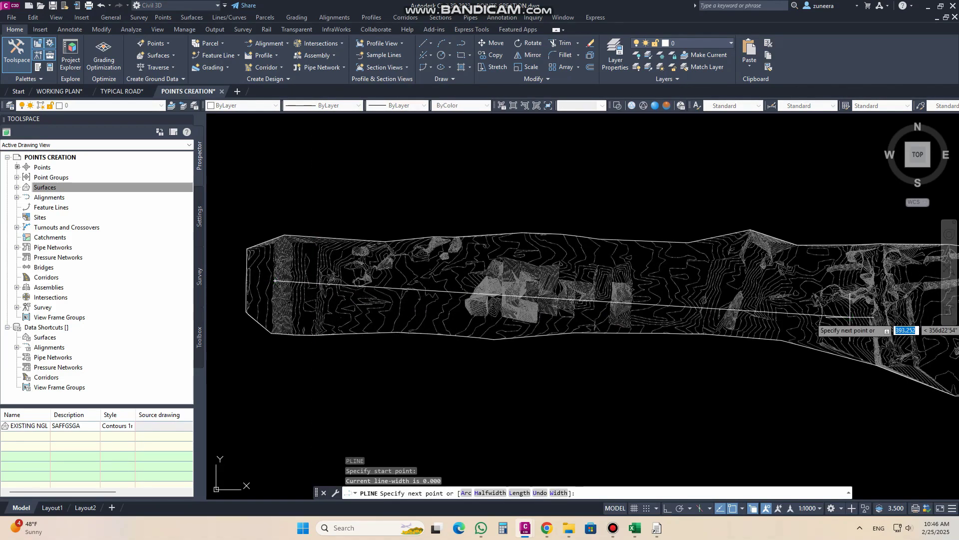
middle_drag(843, 315, 723, 286)
click(841, 270)
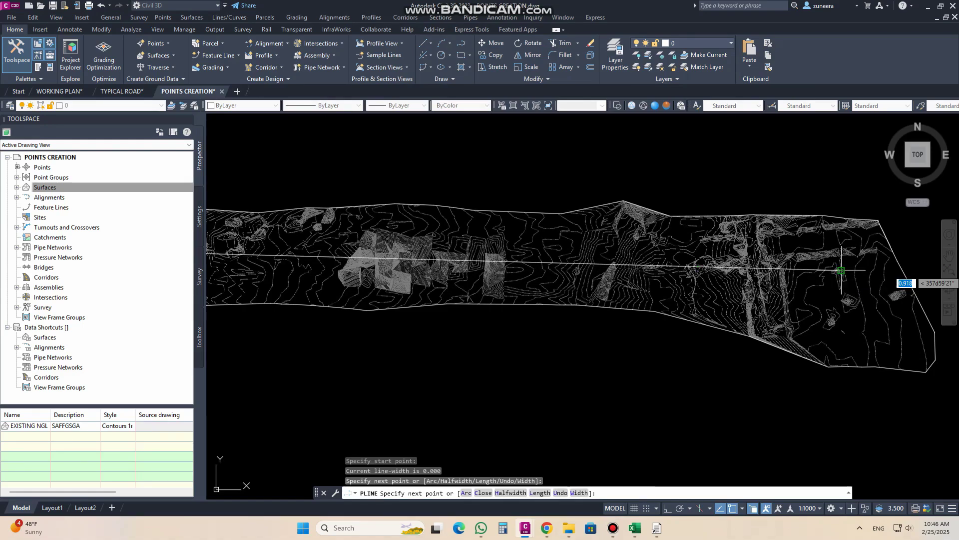
key(Return)
Examine the EXISTING NGL surface in the Object Viewer from a tilted 3D angle, then close the viewer.
scroll(849, 265, down, 2)
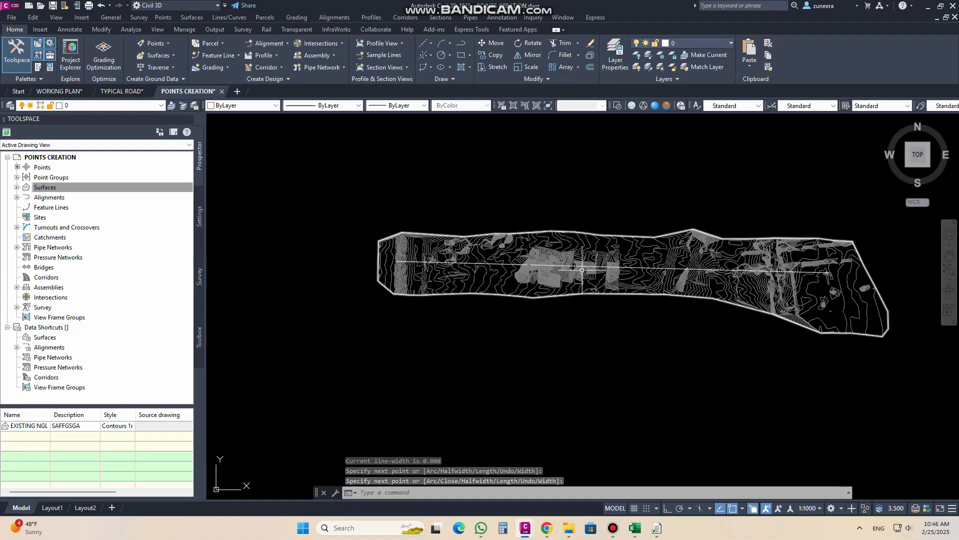
scroll(543, 265, up, 2)
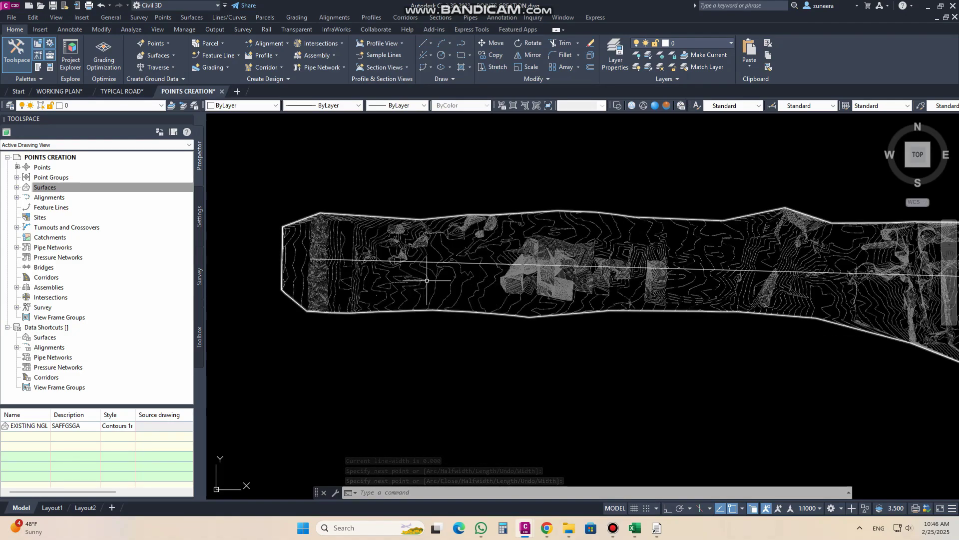
mouse_move(549, 254)
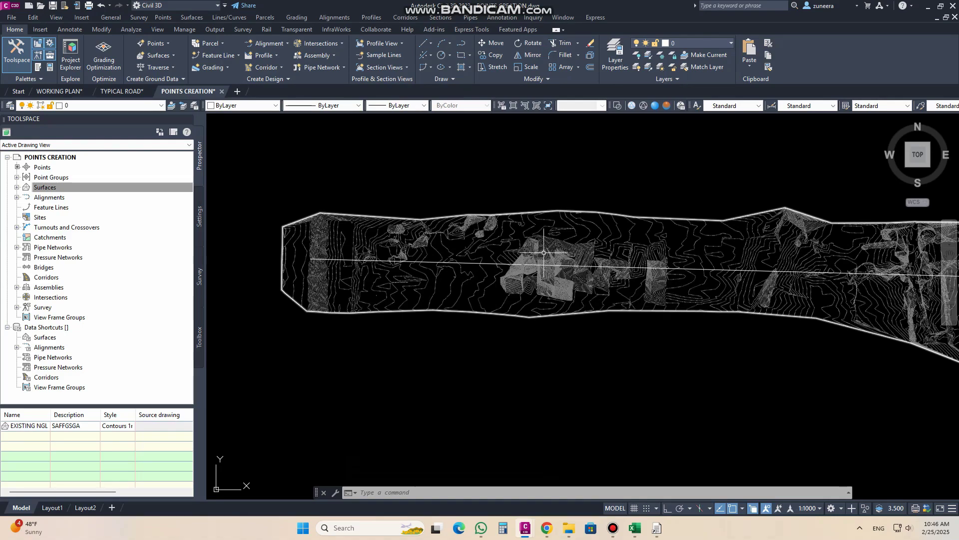
middle_drag(549, 254, 497, 254)
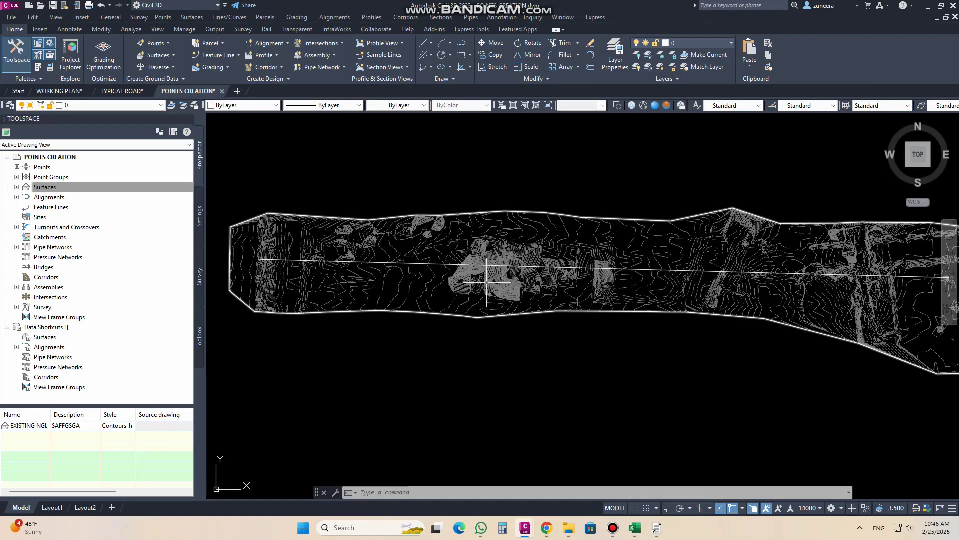
scroll(505, 255, down, 2)
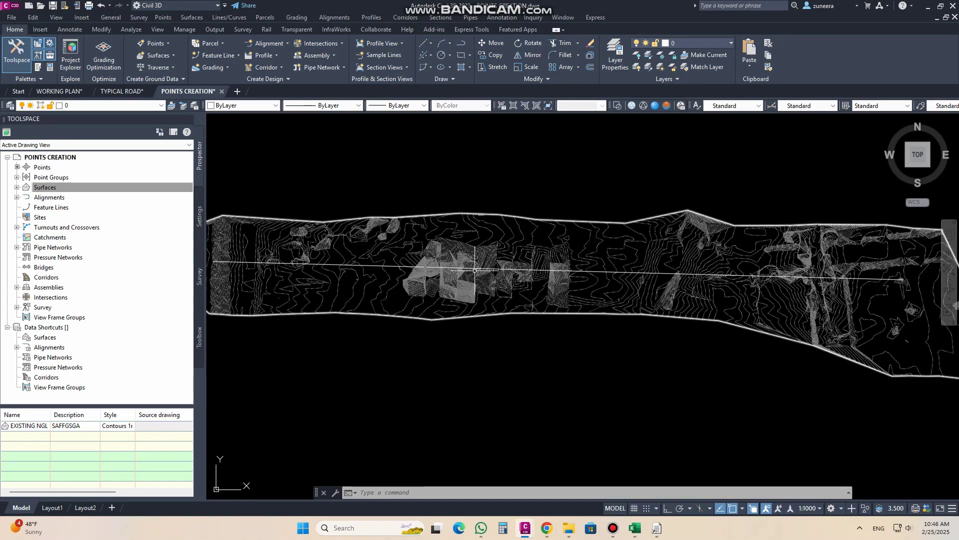
scroll(479, 268, up, 3)
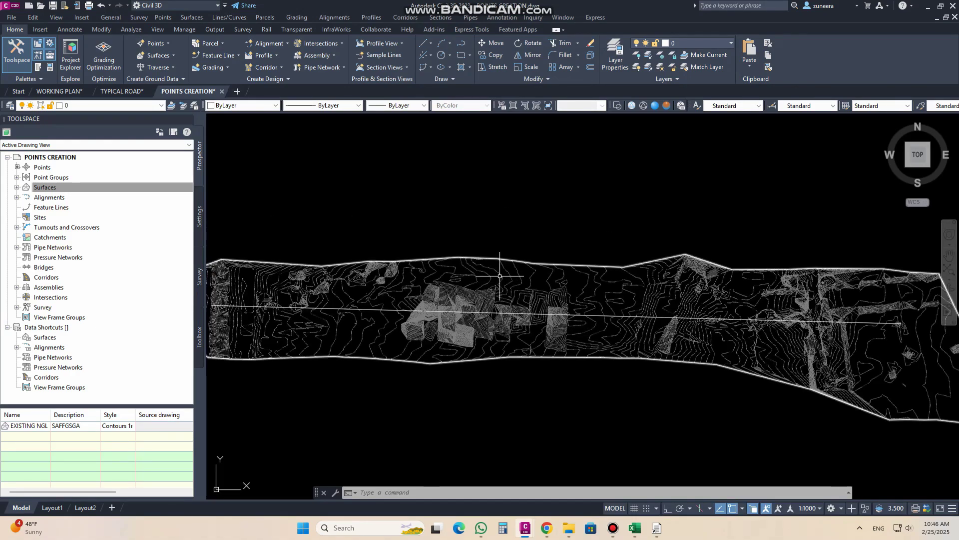
click(499, 275)
right_click(500, 276)
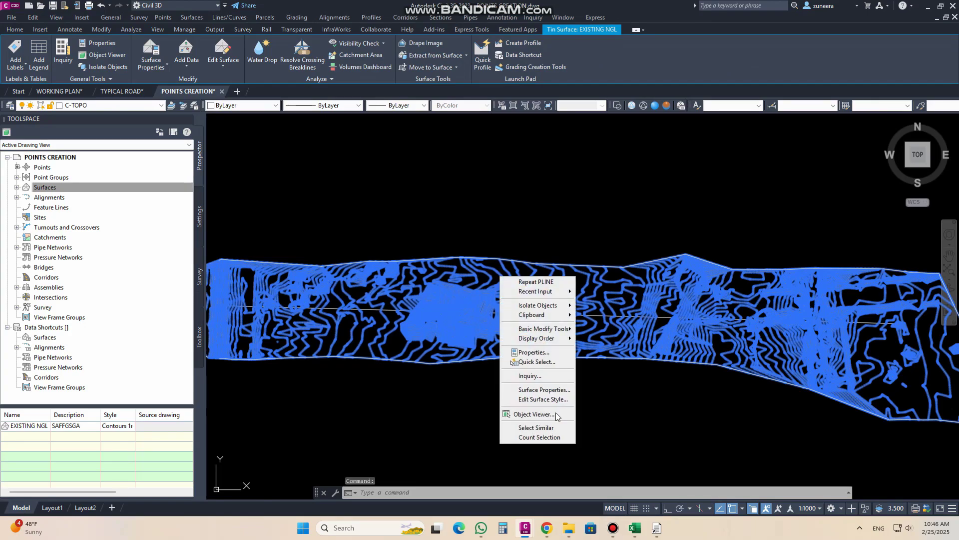
click(554, 415)
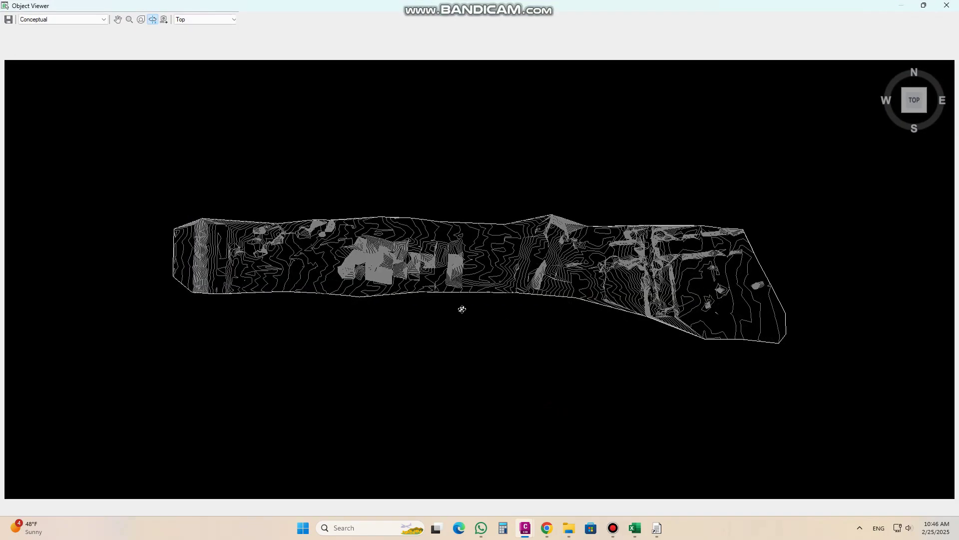
drag(471, 157, 470, 158)
scroll(387, 231, up, 3)
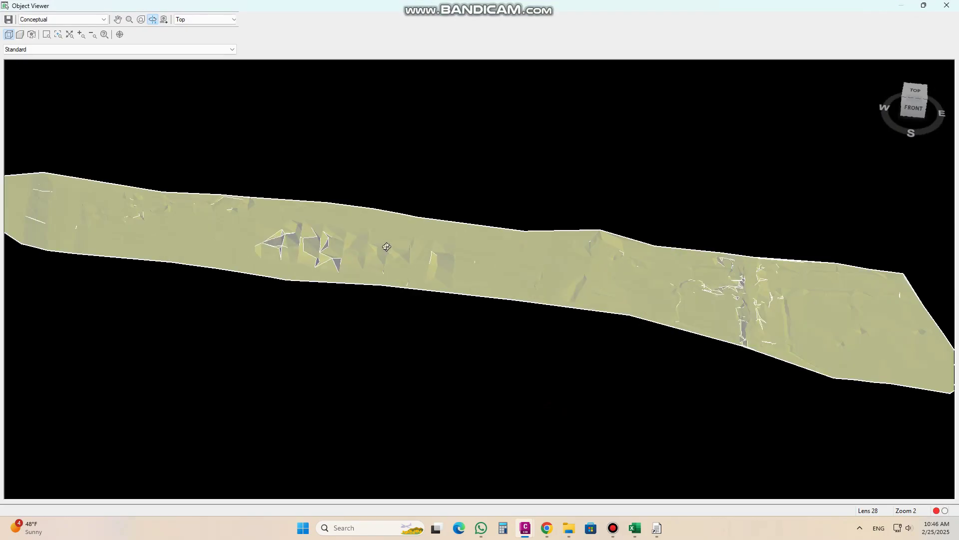
mouse_move(738, 356)
mouse_down()
mouse_move(589, 317)
mouse_move(829, 369)
mouse_move(515, 336)
mouse_up()
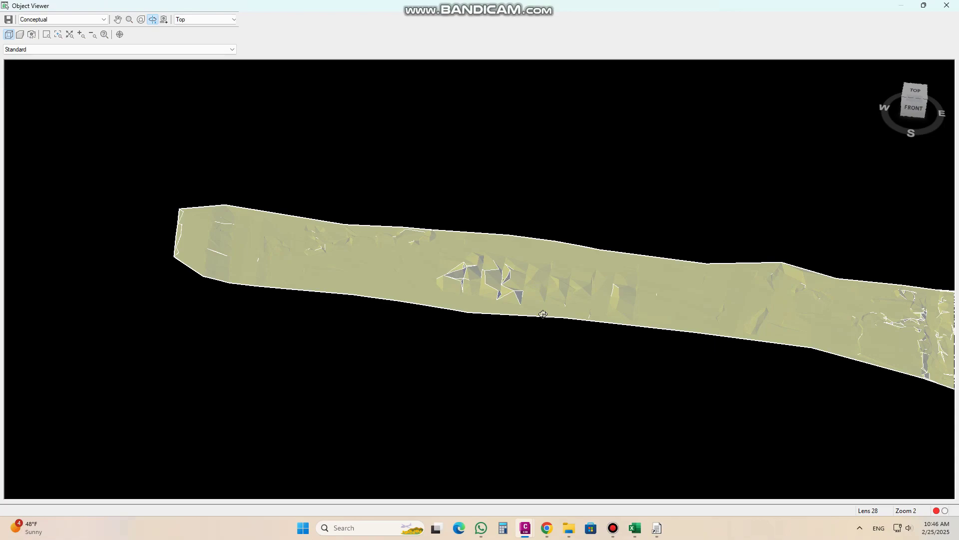
key(Escape)
key(Escape)
Start Water Drop on the EXISTING NGL surface and set the path object type to 2D Polyline.
scroll(509, 283, down, 3)
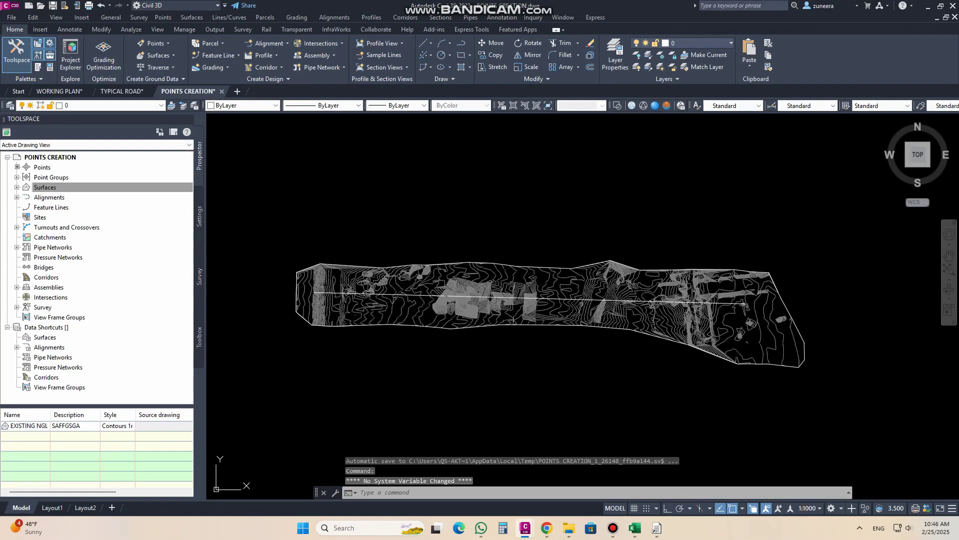
scroll(507, 285, up, 2)
click(505, 277)
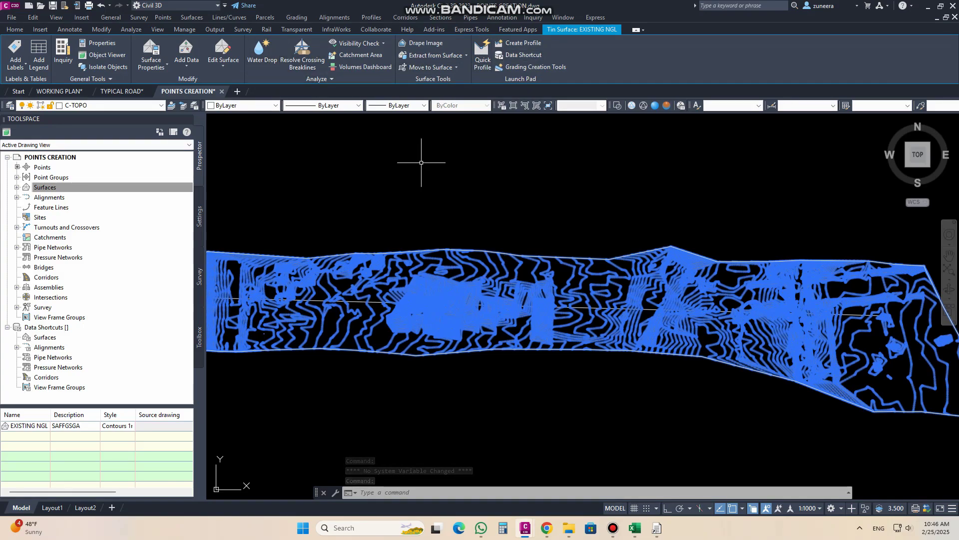
click(258, 65)
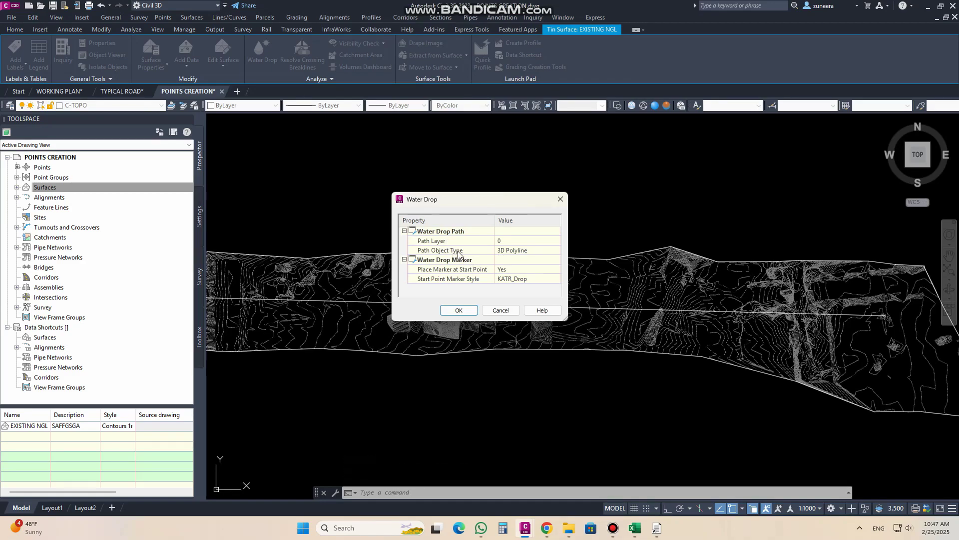
click(544, 251)
click(556, 250)
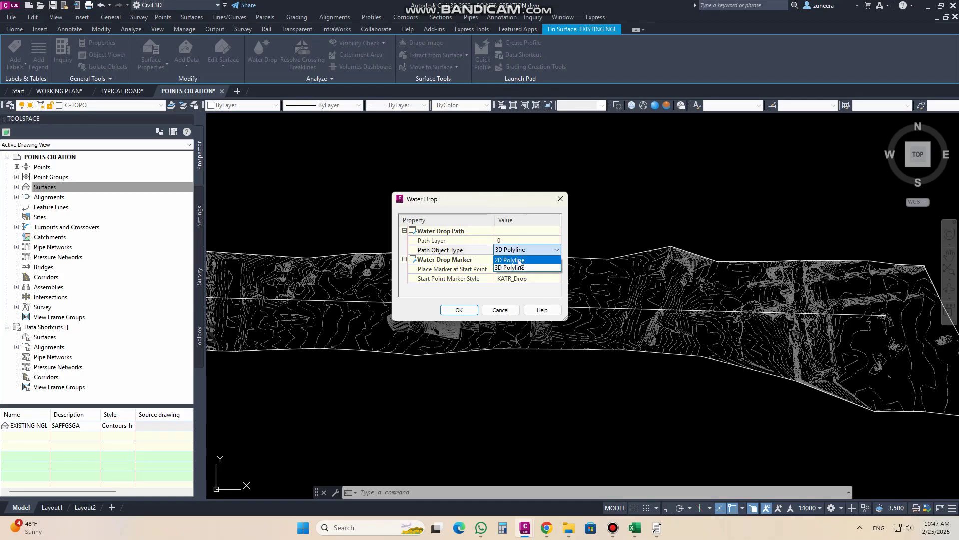
click(519, 264)
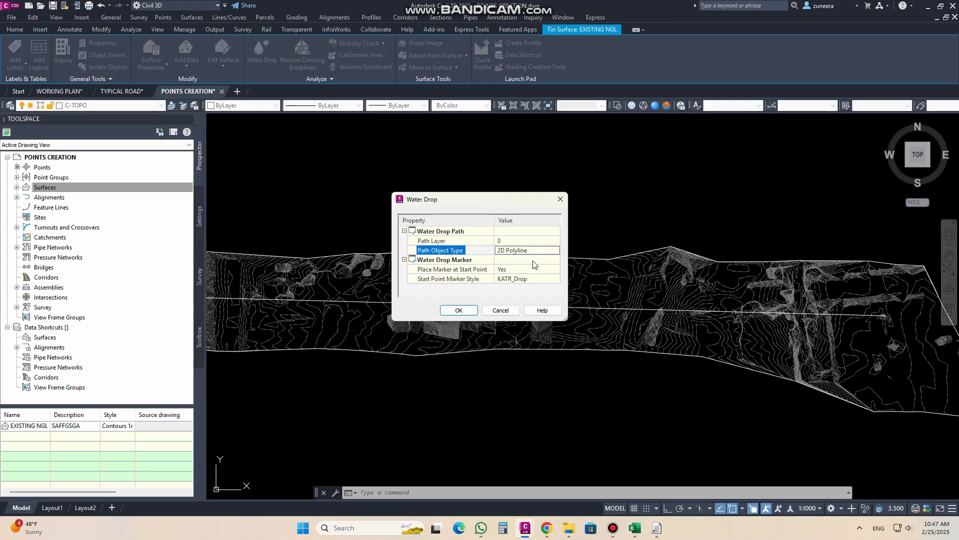
Review the water drop marker settings and preview the KATR_Drop start point marker style.
click(511, 270)
click(512, 270)
click(514, 270)
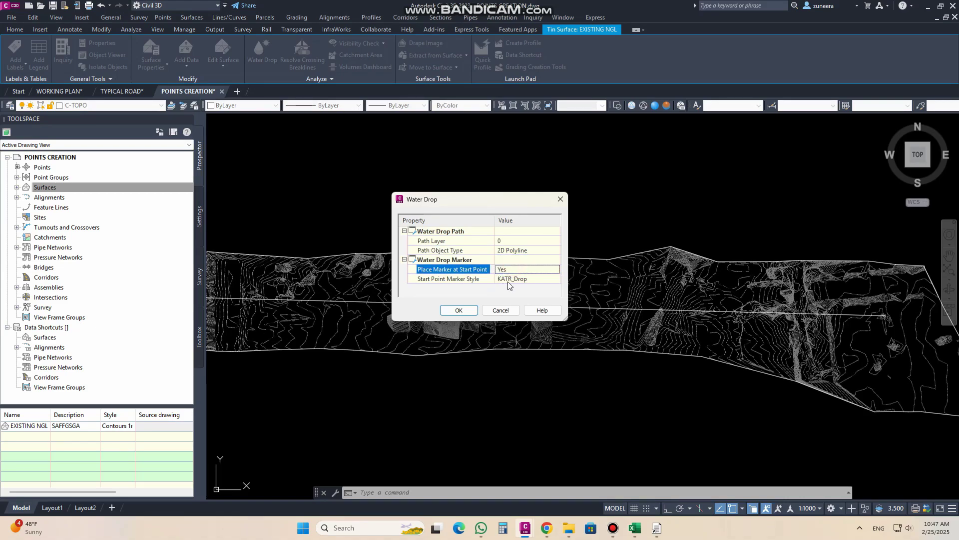
click(523, 279)
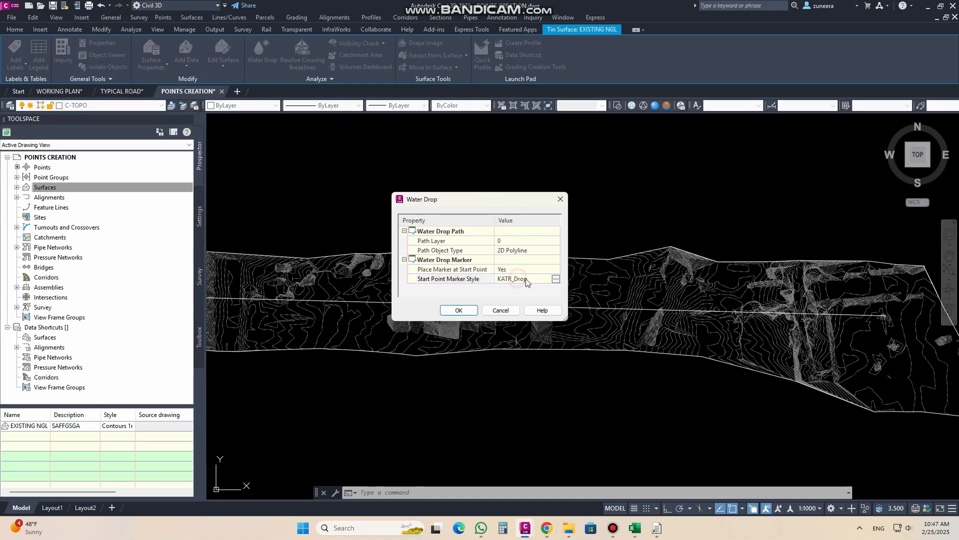
click(556, 279)
click(359, 150)
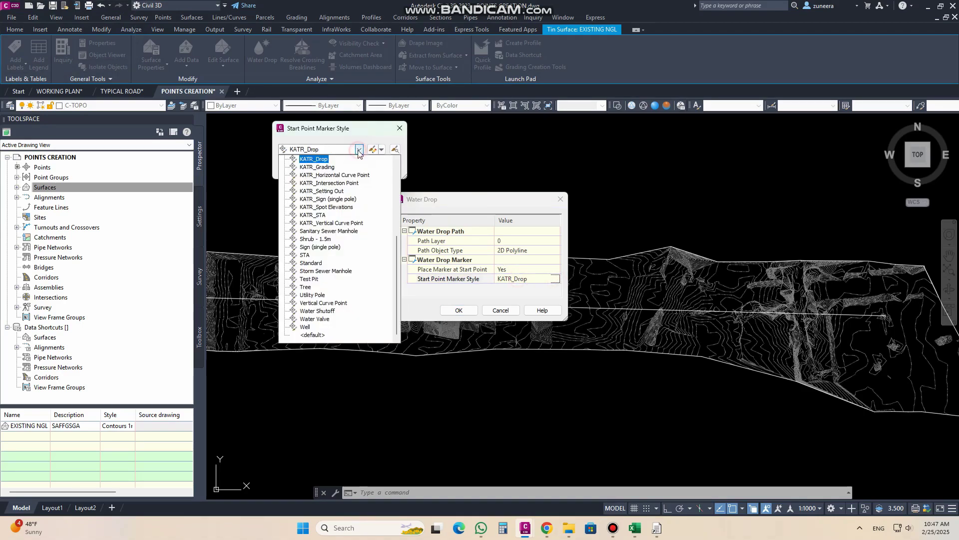
click(359, 150)
click(394, 150)
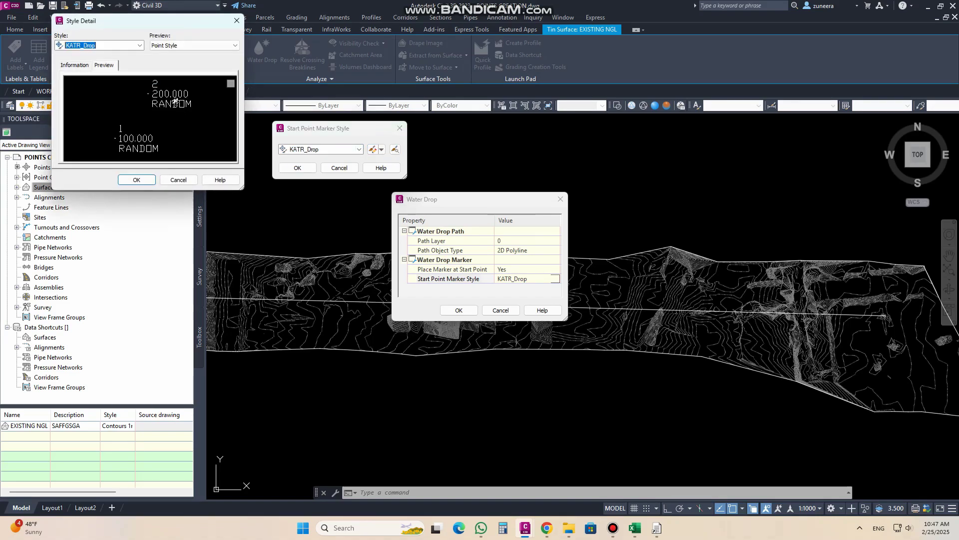
click(236, 20)
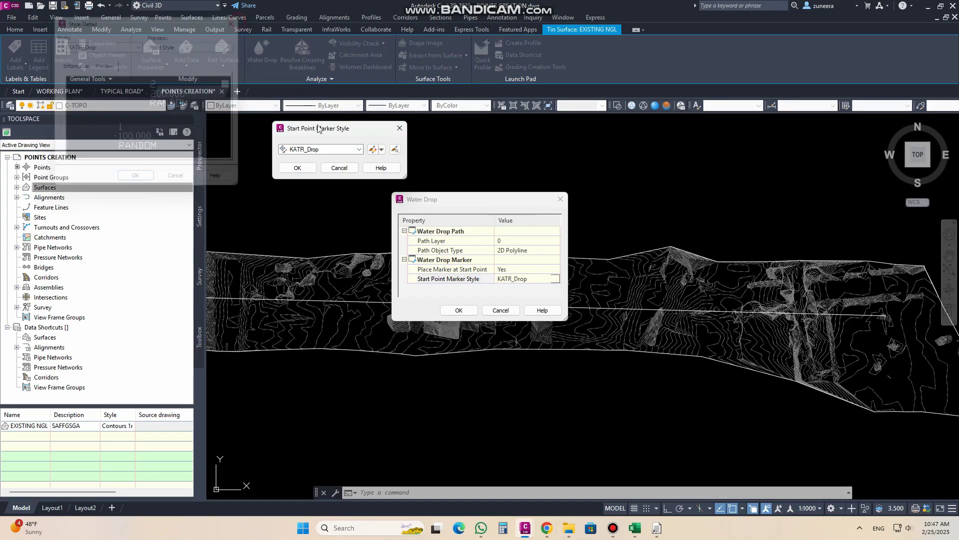
Set the start point marker style to Standard after previewing it.
click(359, 150)
click(337, 139)
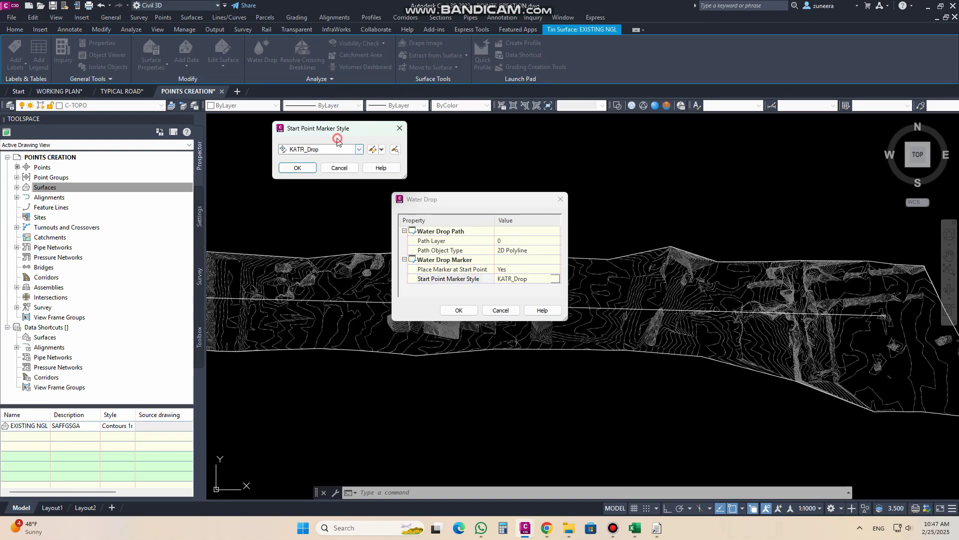
click(359, 150)
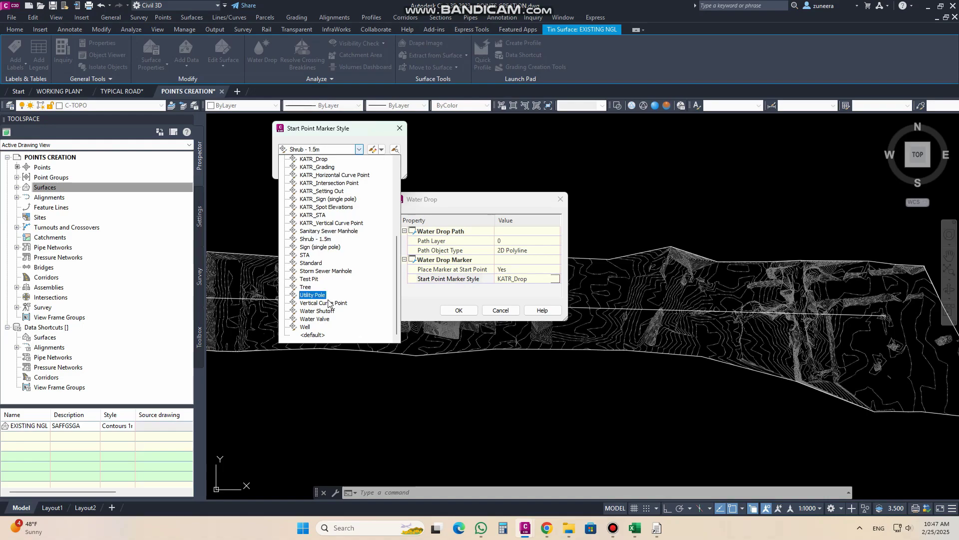
click(311, 264)
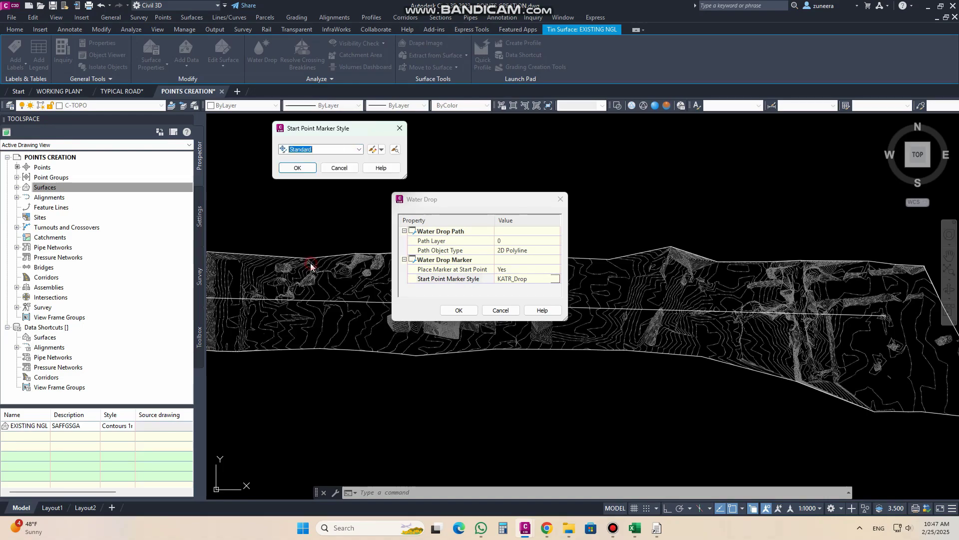
click(394, 150)
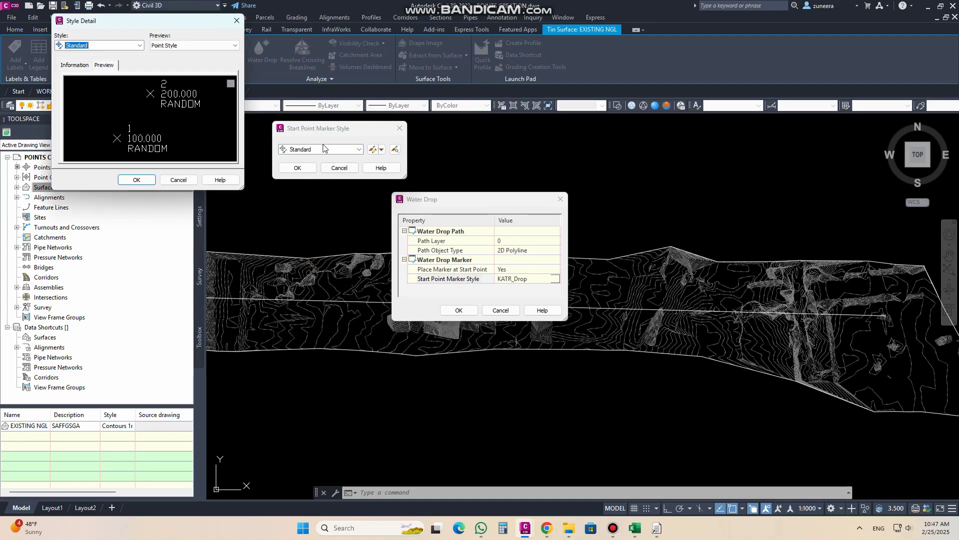
click(237, 21)
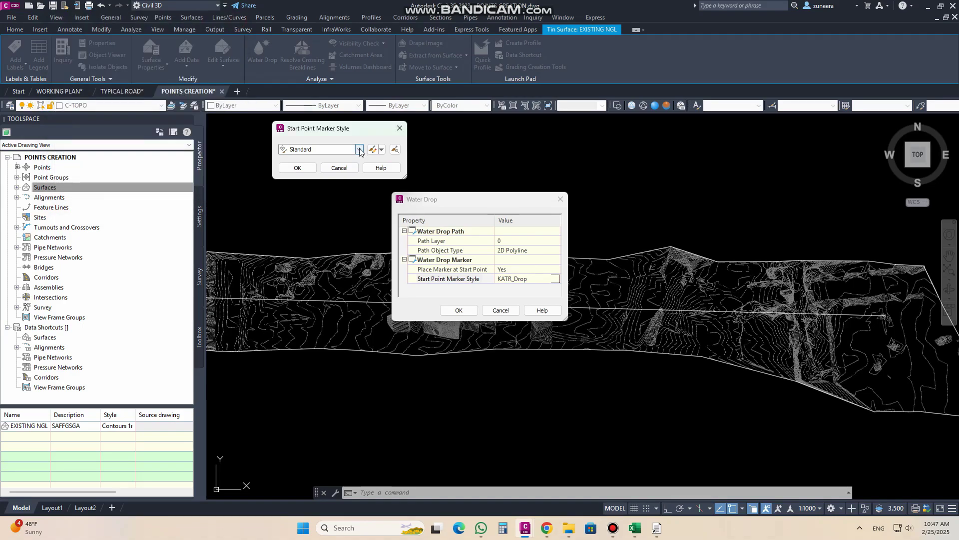
click(298, 168)
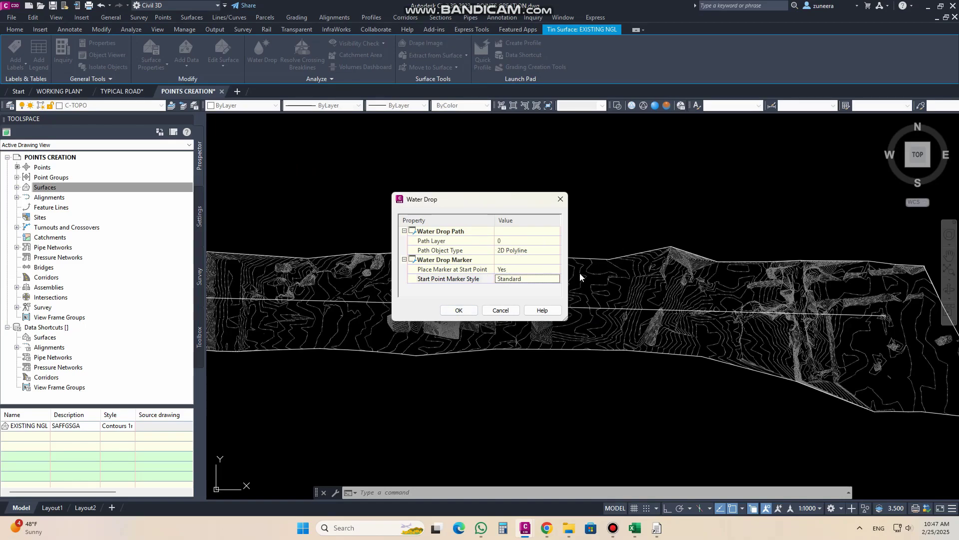
Accept the Water Drop settings and trace a flow path from the centreline at the western edge of the dense central contours.
key(Return)
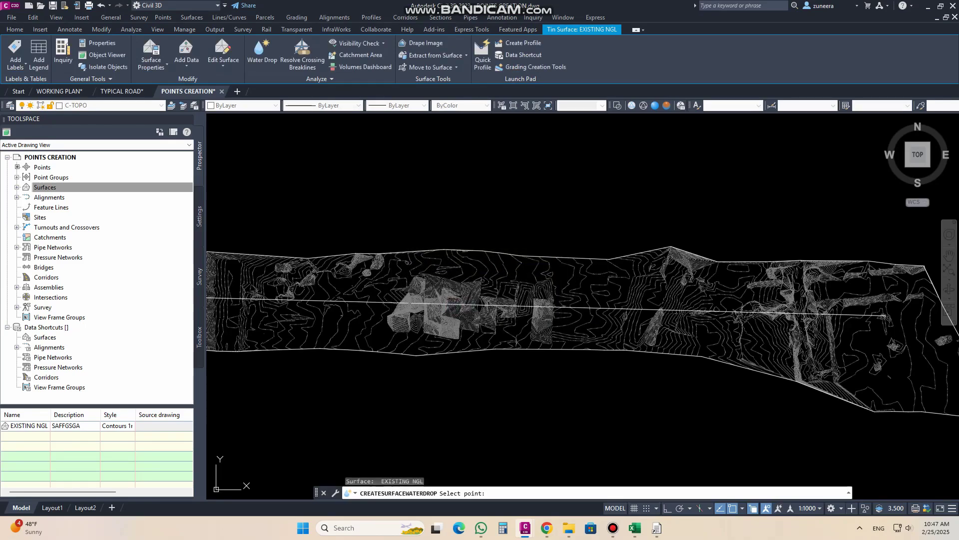
scroll(640, 338, down, 2)
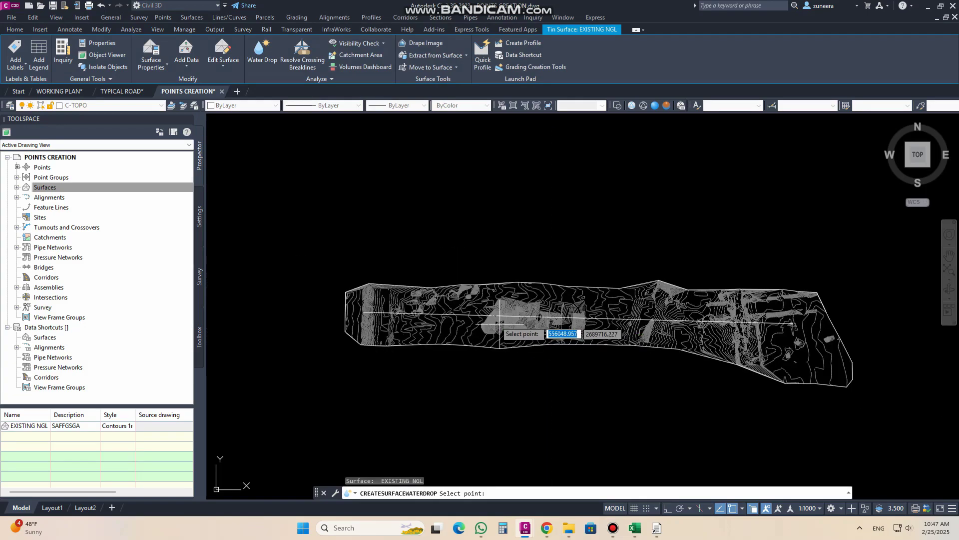
scroll(497, 313, up, 5)
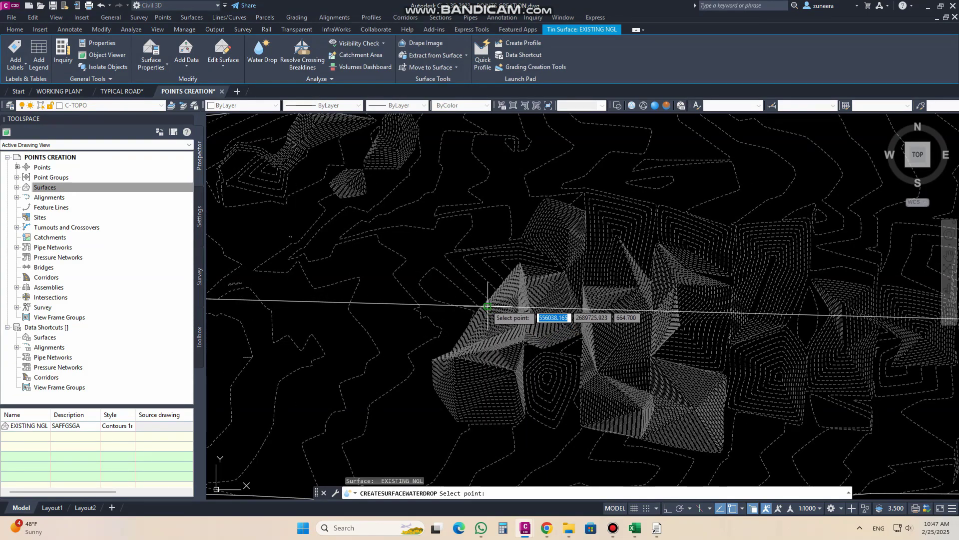
click(490, 310)
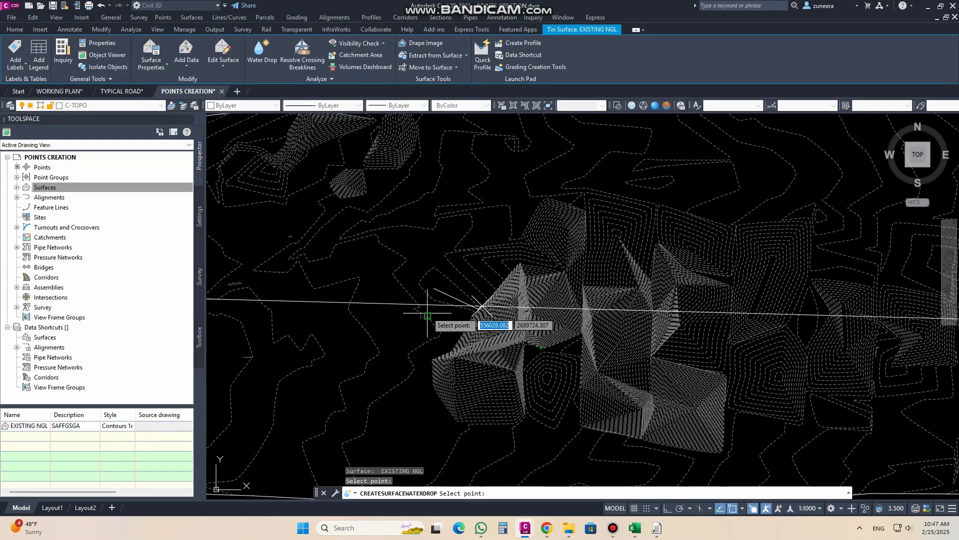
scroll(505, 320, up, 3)
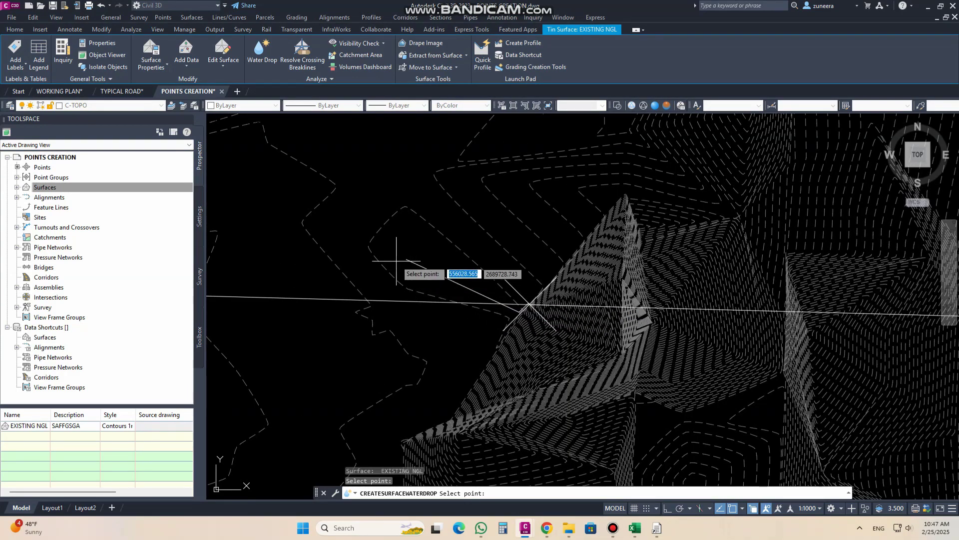
scroll(515, 308, up, 2)
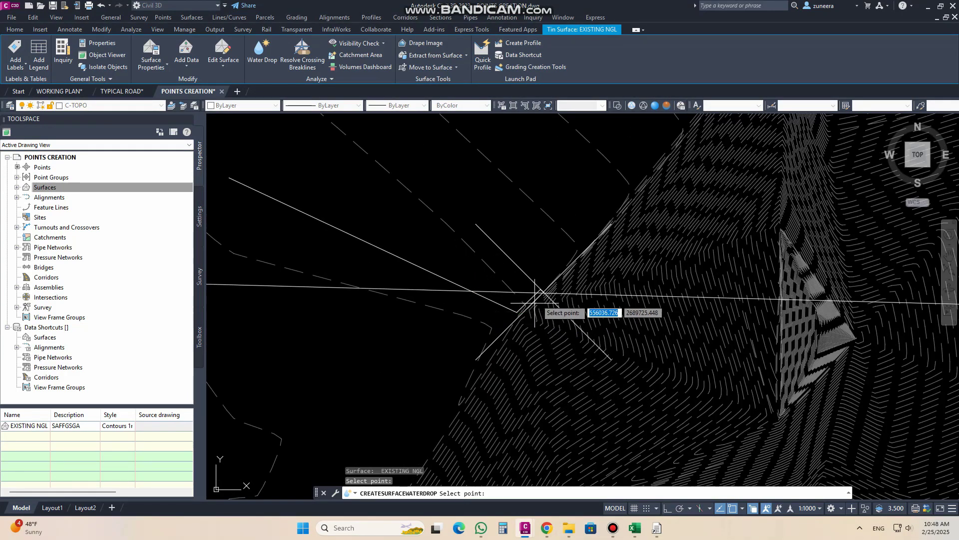
Trace a water drop path from a point north of the centreline, east of the dense central contours, and end the command.
scroll(446, 299, down, 3)
scroll(447, 299, down, 3)
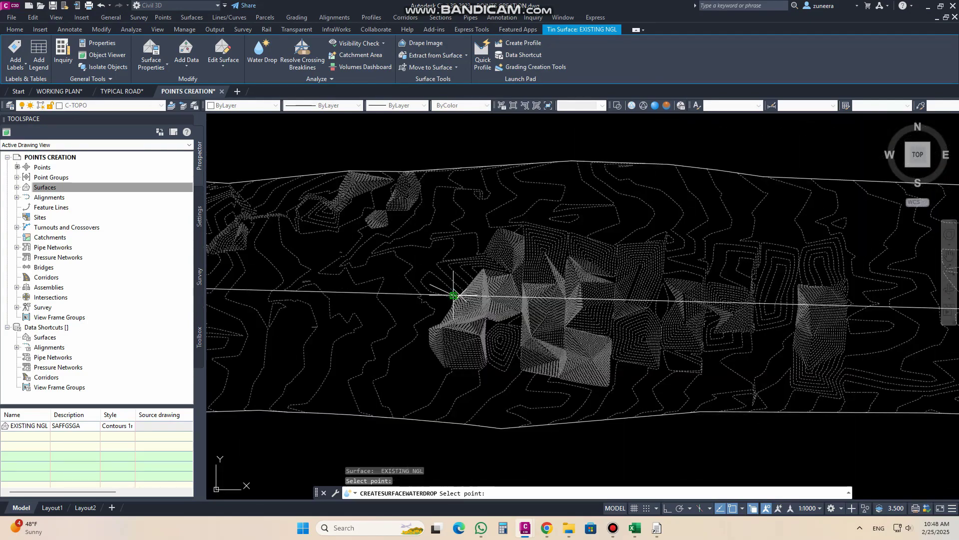
click(692, 264)
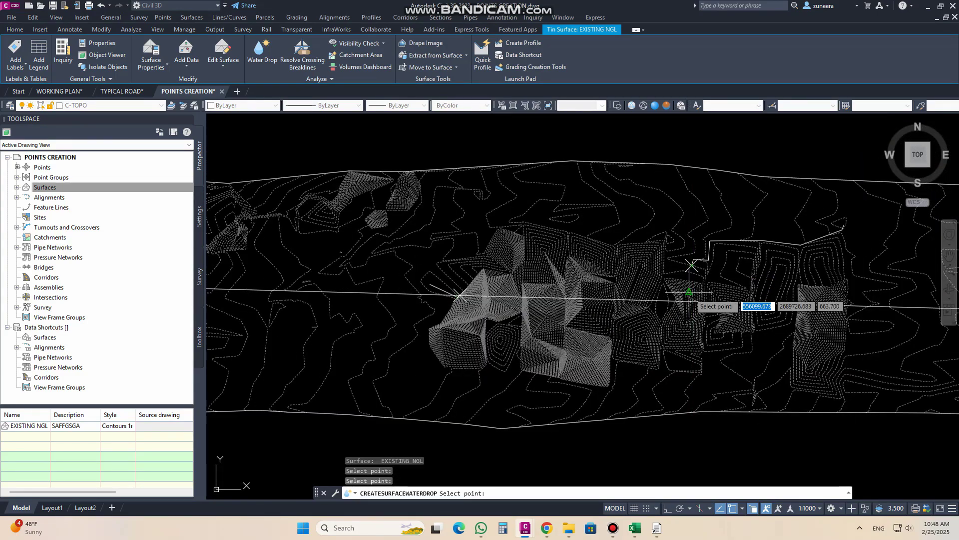
key(Return)
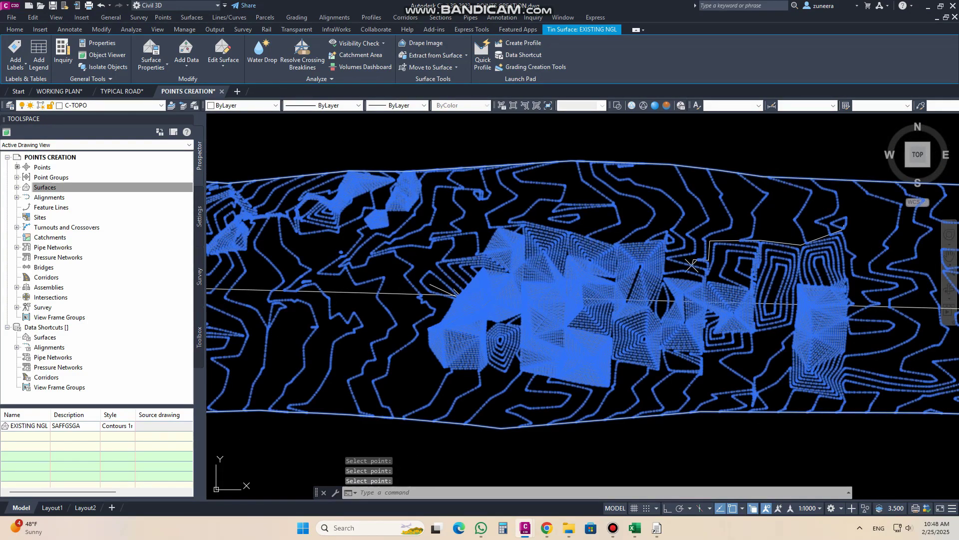
key(Escape)
Restart Water Drop on the EXISTING NGL surface with start point marker placement turned off.
scroll(731, 251, up, 4)
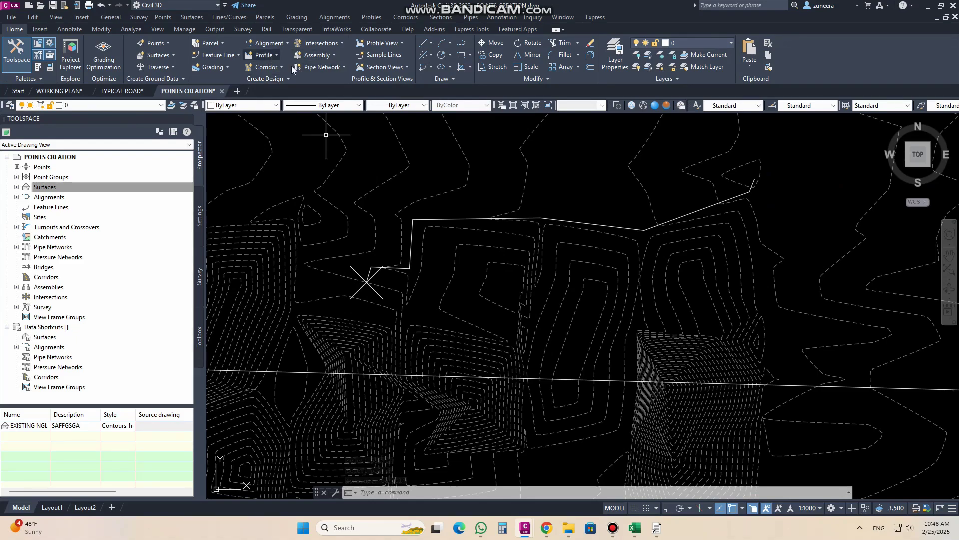
click(453, 256)
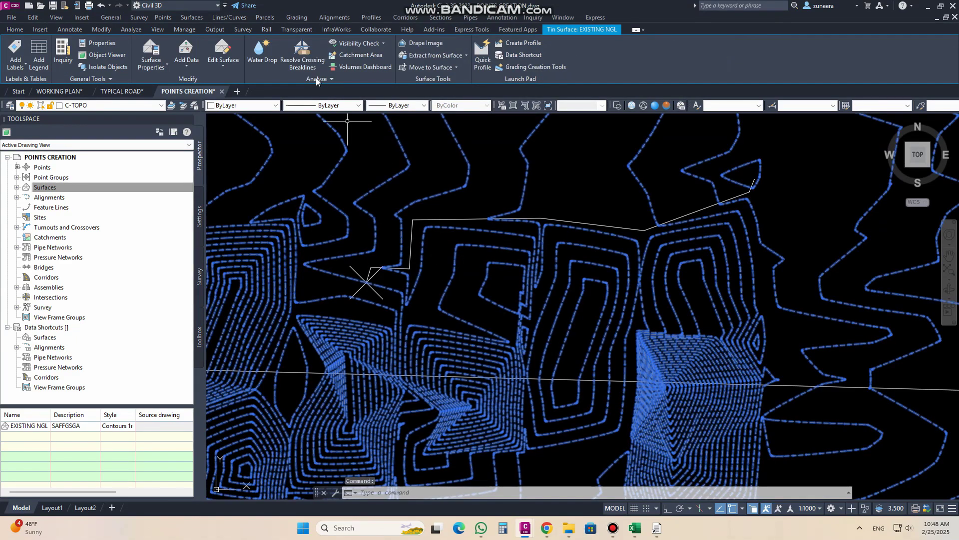
click(265, 69)
click(505, 269)
click(510, 269)
click(511, 280)
click(459, 309)
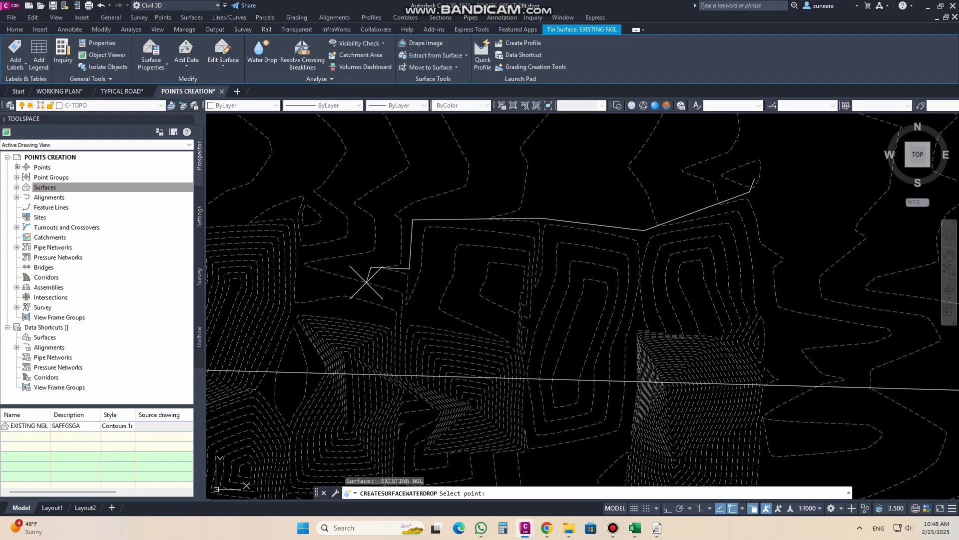
Trace a water drop path just south of the centreline along the eastern edge of the dense rectangular contour block.
scroll(552, 336, down, 3)
click(548, 312)
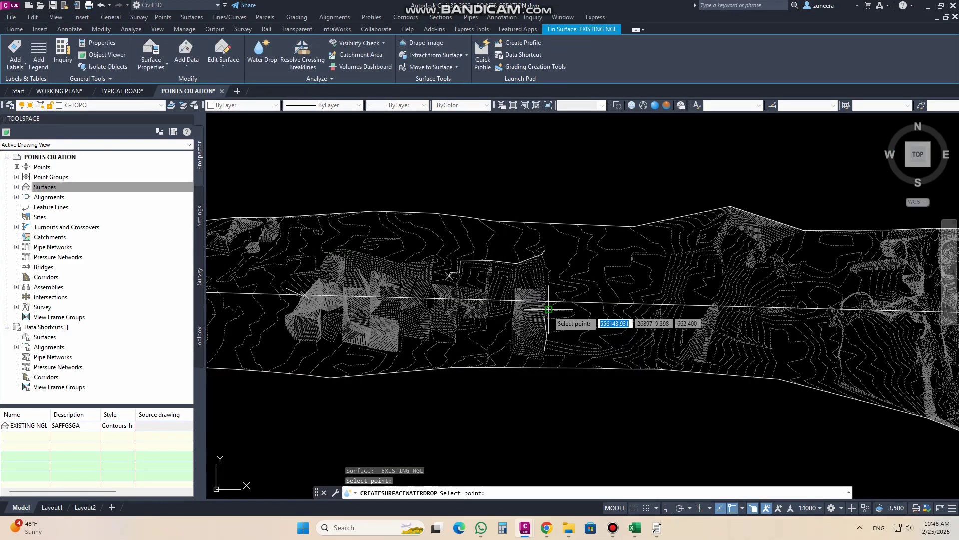
key(Return)
scroll(549, 330, up, 3)
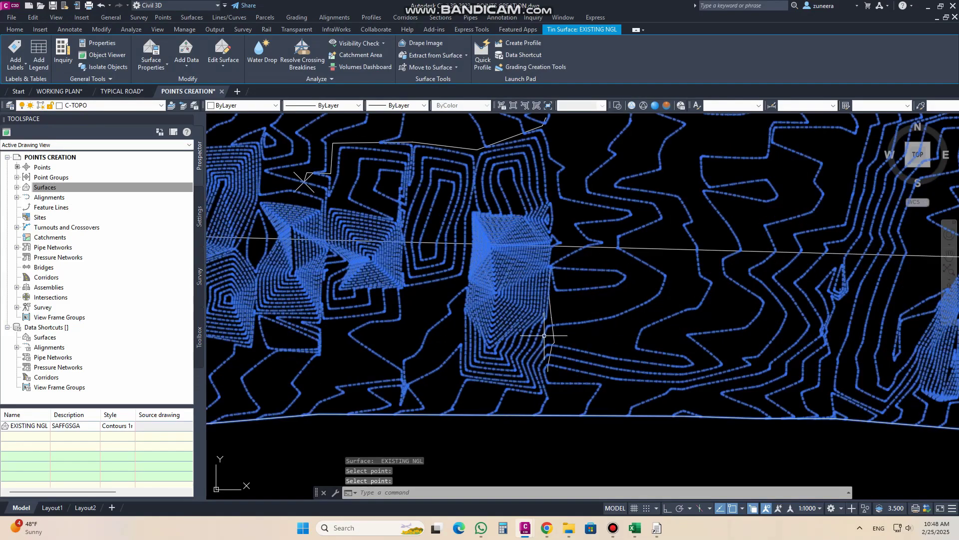
key(Escape)
scroll(561, 294, up, 1)
scroll(559, 258, up, 1)
middle_drag(567, 300, 569, 308)
scroll(576, 324, down, 1)
scroll(583, 330, down, 2)
scroll(507, 244, up, 1)
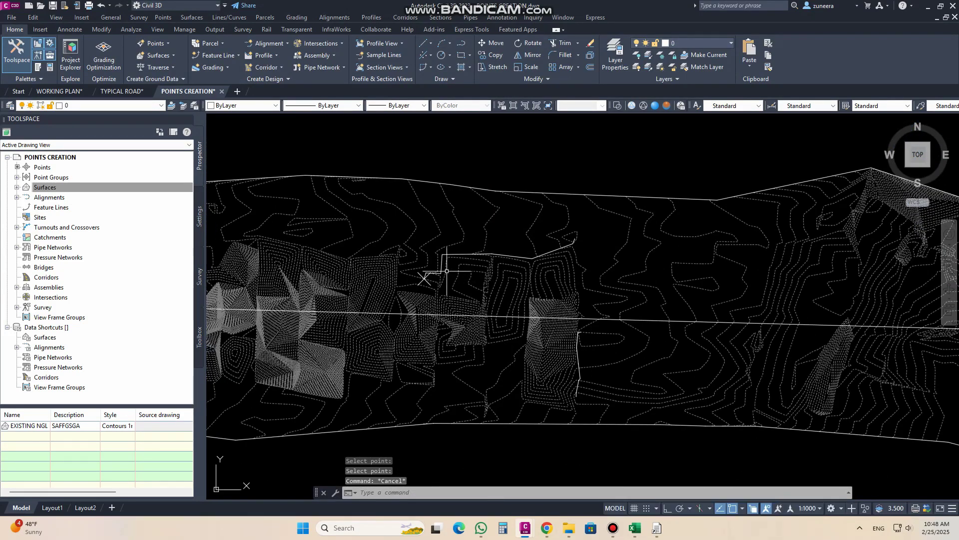
Add surface spot elevation labels at the start and end points of the water drop path north of the centreline.
scroll(503, 253, up, 1)
scroll(505, 235, up, 1)
click(507, 223)
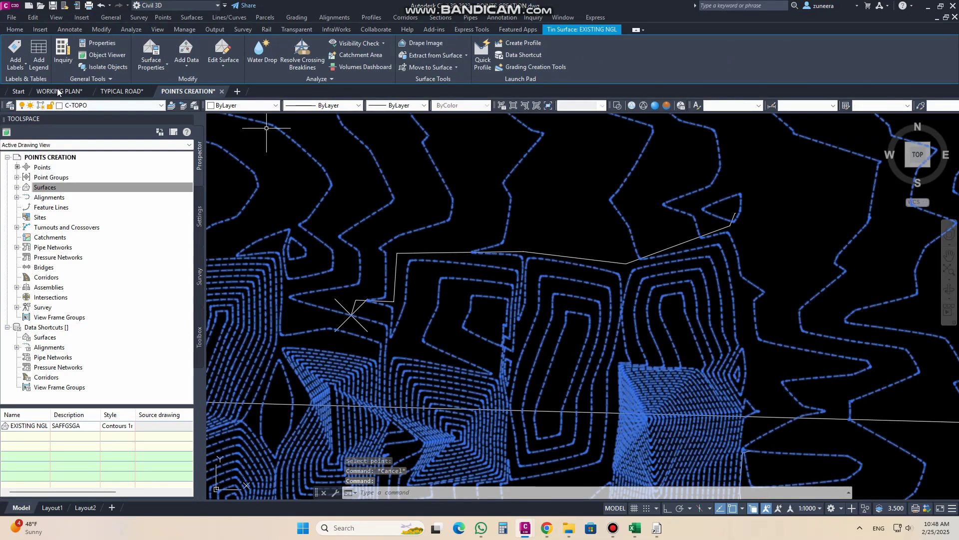
click(15, 64)
click(51, 126)
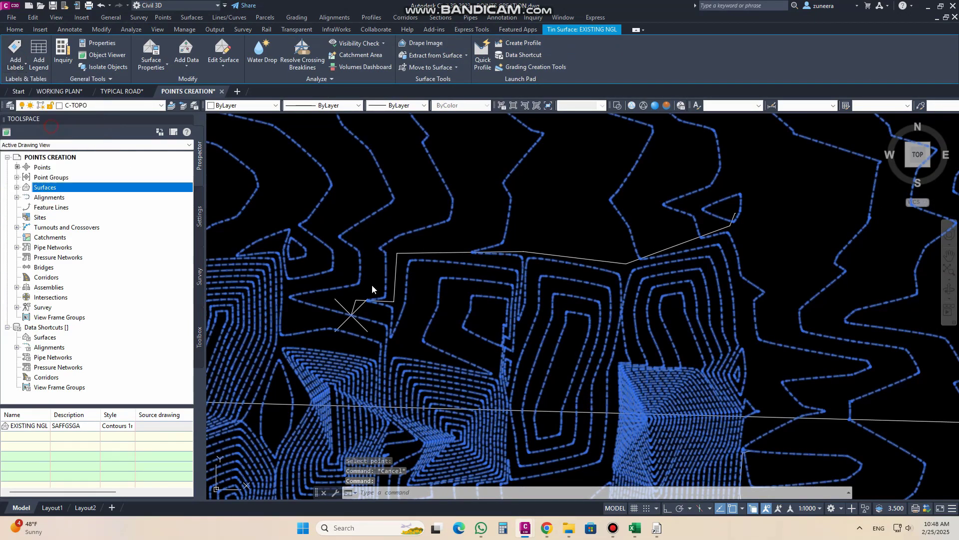
click(736, 213)
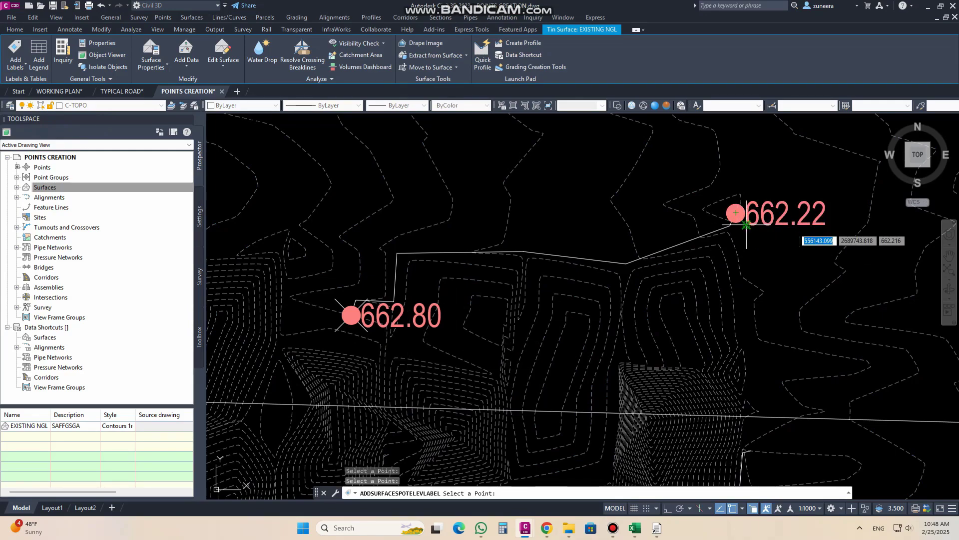
key(Return)
scroll(739, 205, up, 5)
scroll(739, 200, down, 3)
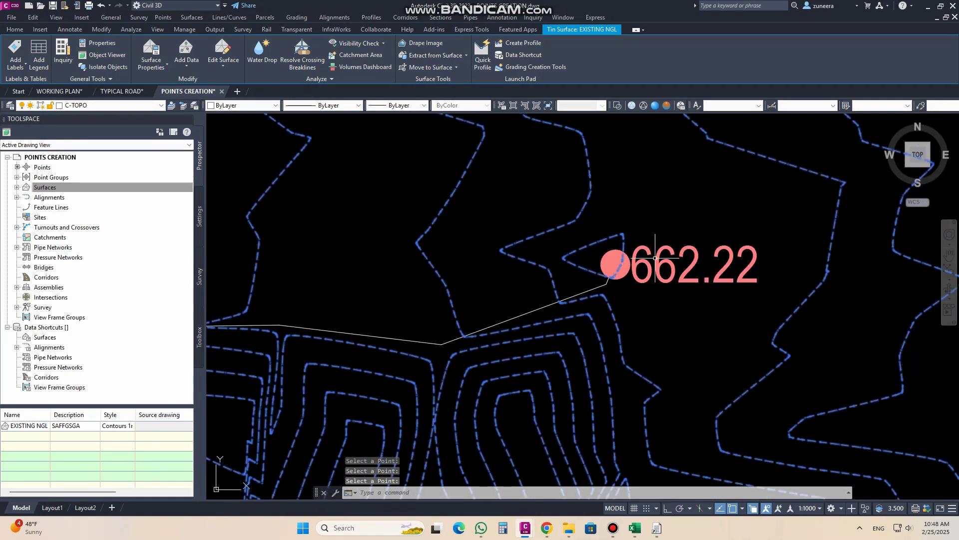
scroll(655, 258, down, 4)
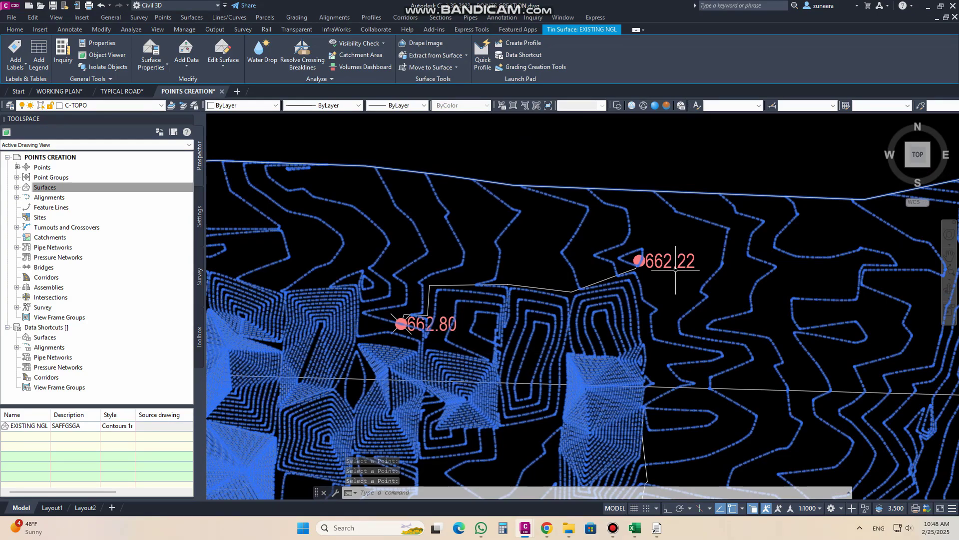
key(Escape)
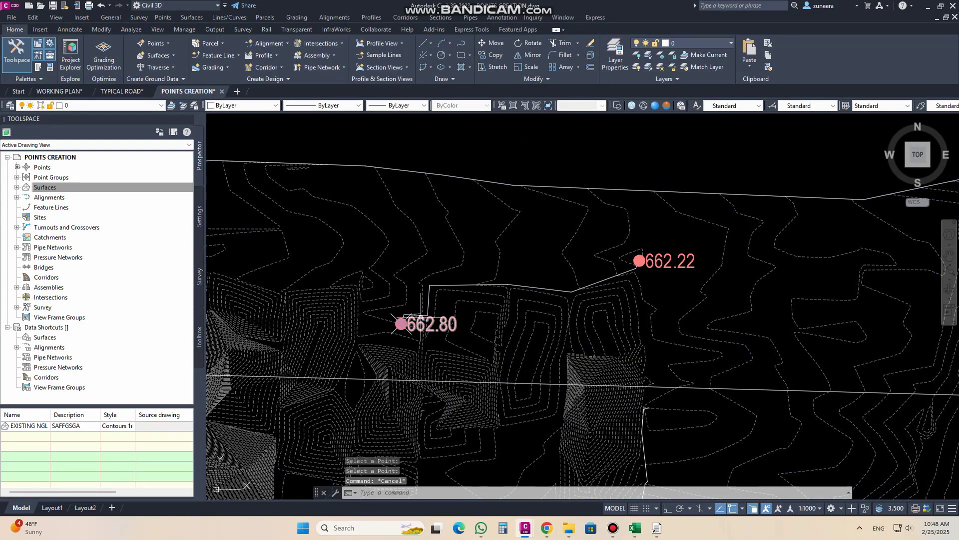
Erase the water drop path north of the centreline together with its start marker and both spot elevation labels.
scroll(533, 254, down, 5)
scroll(427, 269, down, 2)
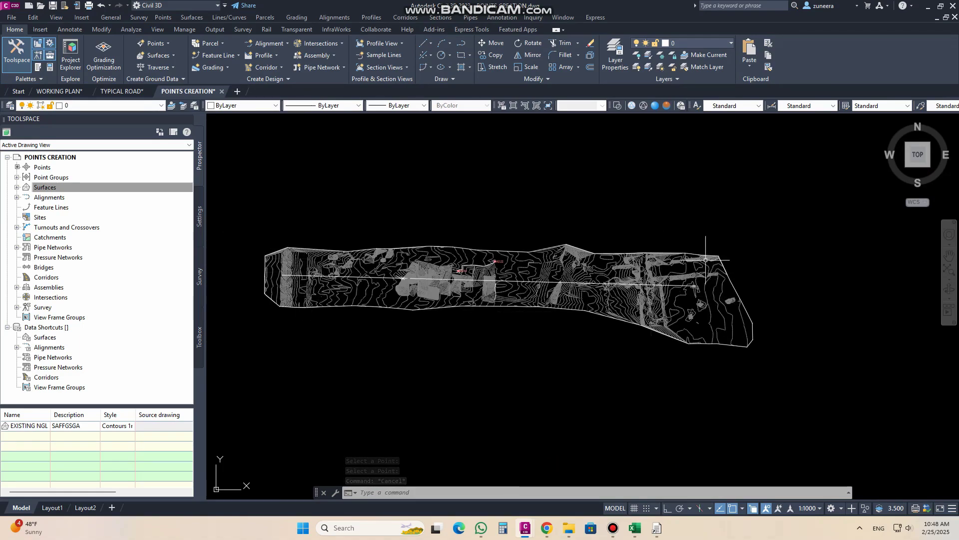
scroll(364, 288, up, 4)
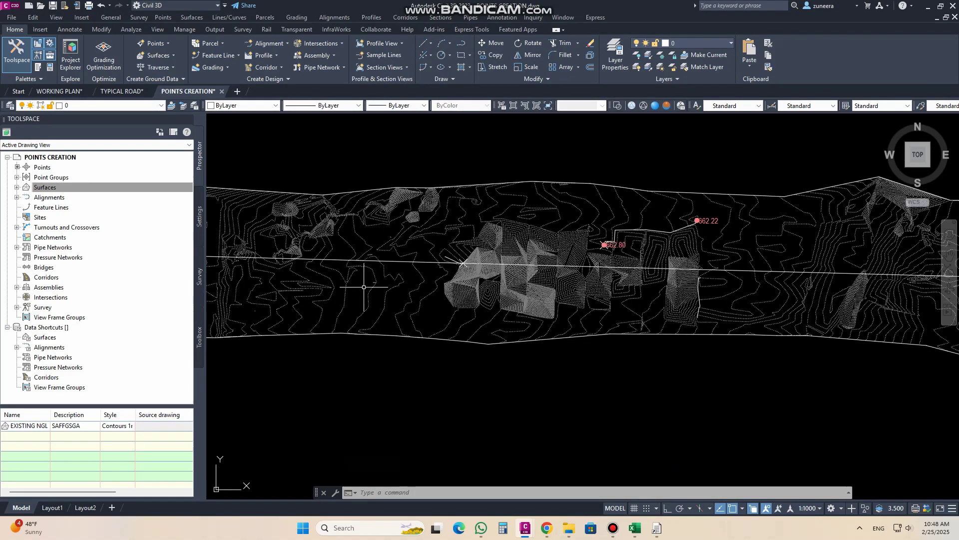
scroll(448, 292, down, 2)
scroll(526, 253, down, 1)
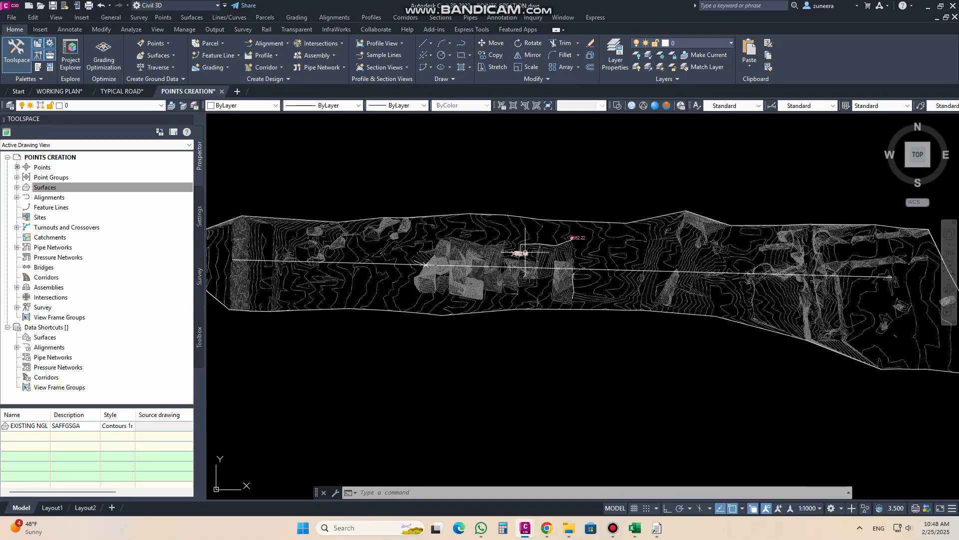
click(478, 181)
click(622, 289)
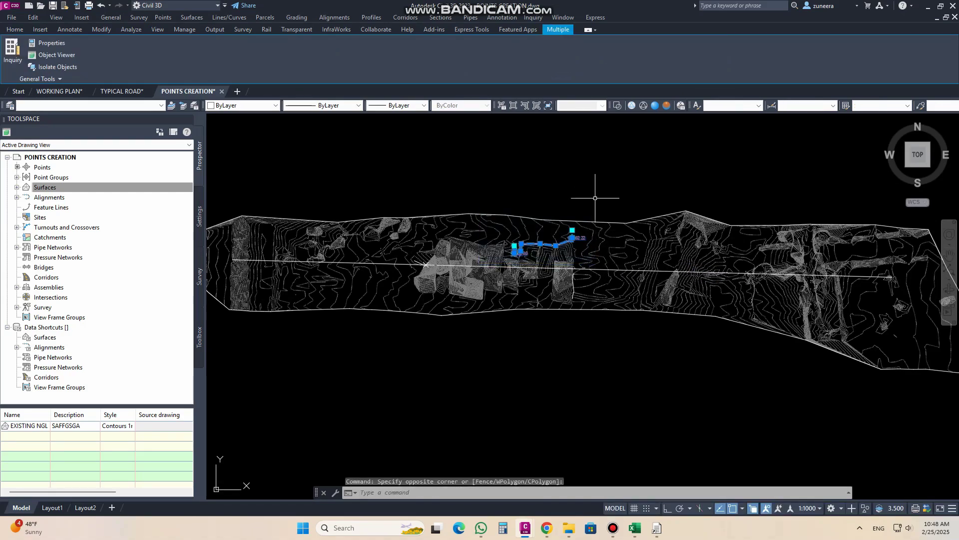
text(E)
key(Return)
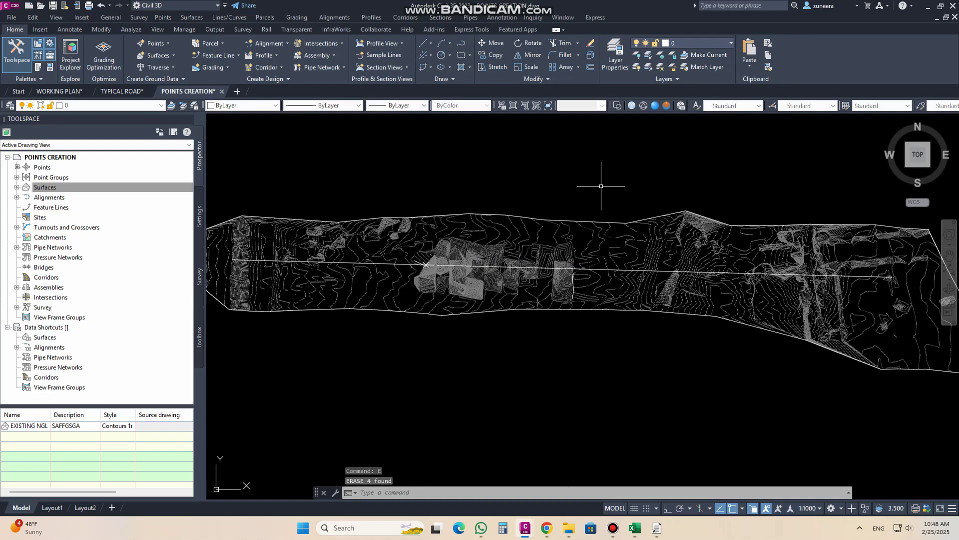
Locate the Surface High/Low Points utility under the Surfaces group of the Toolbox's Miscellaneous Utilities.
scroll(463, 250, down, 2)
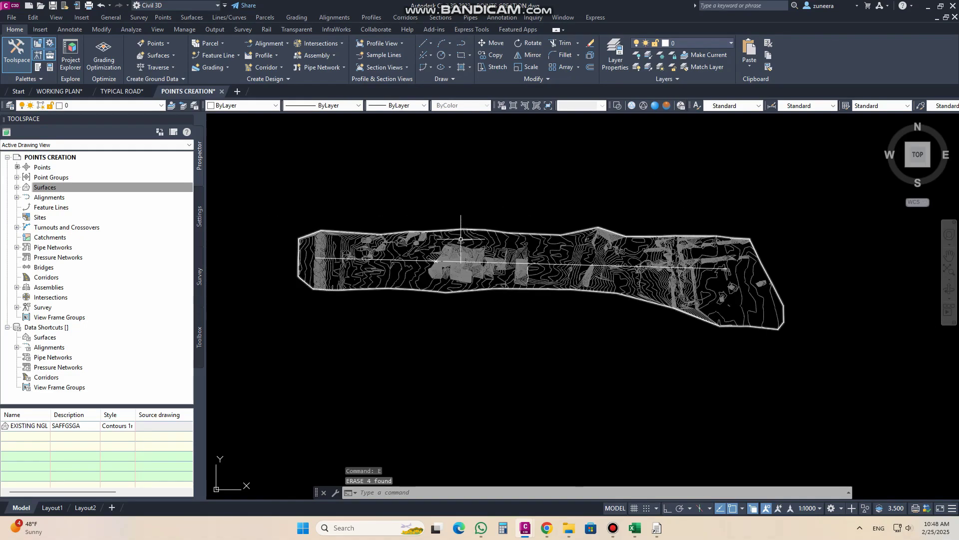
click(200, 340)
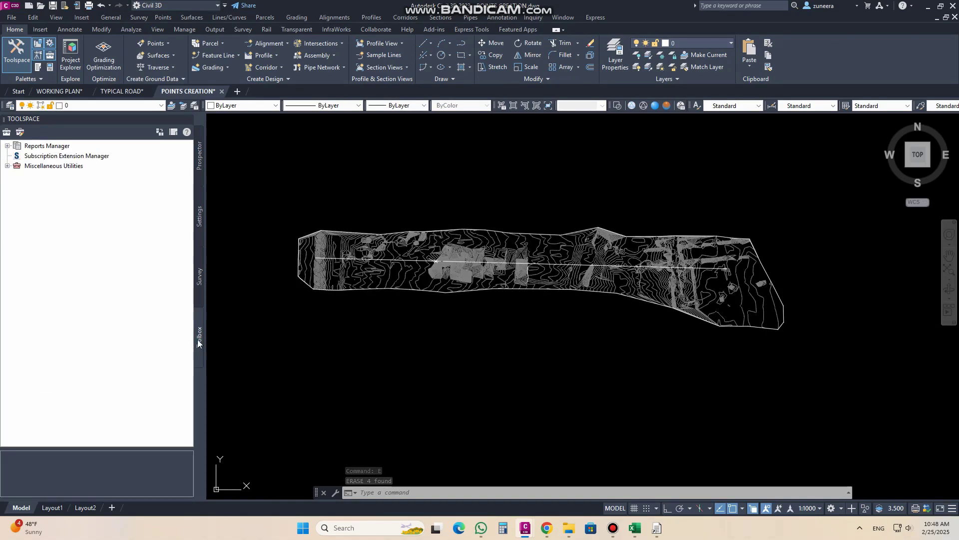
click(8, 166)
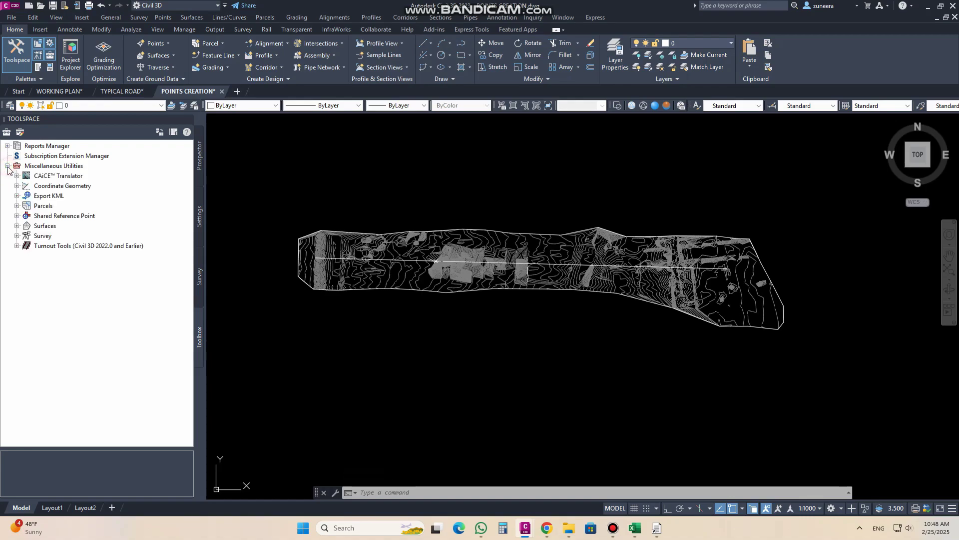
click(17, 225)
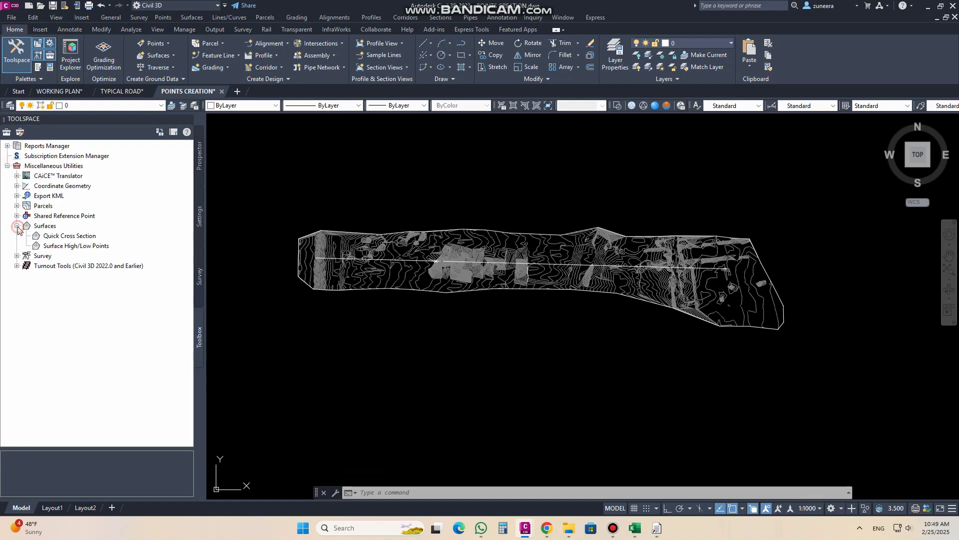
click(75, 246)
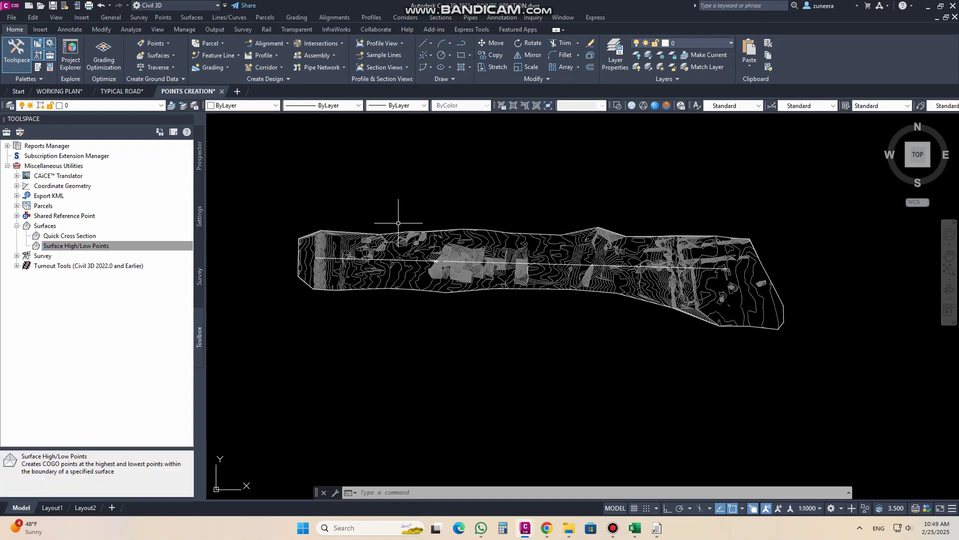
Draw a rectangle enclosing the entire EXISTING NGL surface.
text(REC)
key(Return)
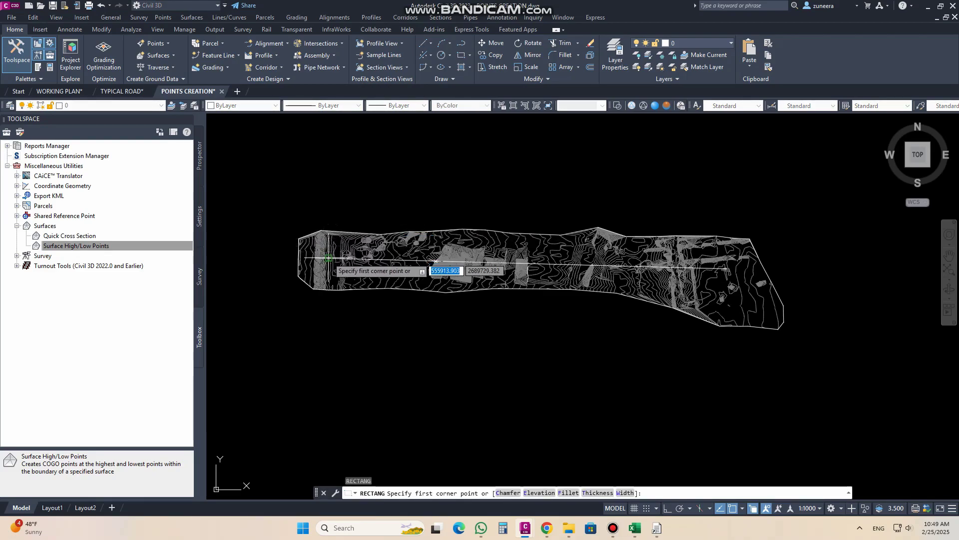
click(288, 224)
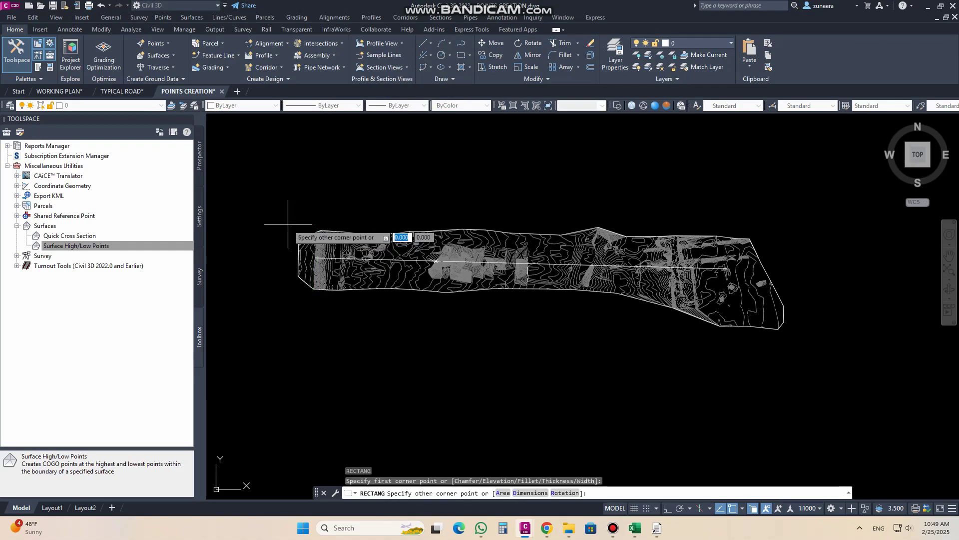
click(797, 337)
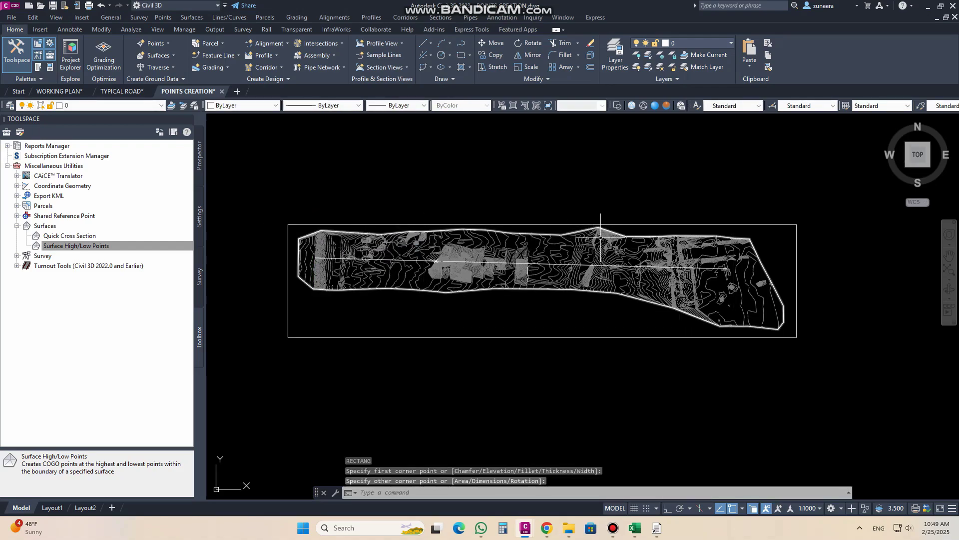
Run the Surface High/Low Points utility on the EXISTING NGL surface, using the enclosing rectangle as the boundary polyline.
click(74, 246)
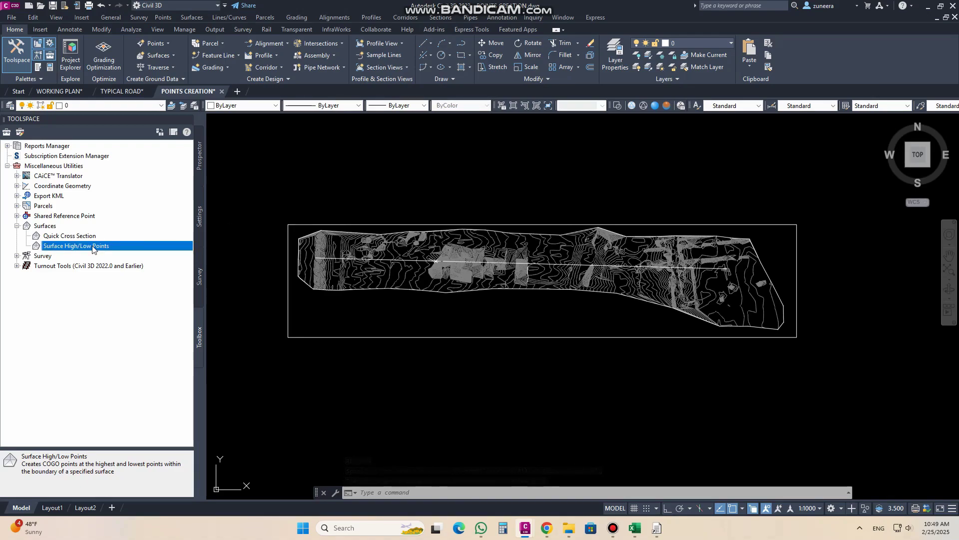
right_click(105, 247)
click(122, 252)
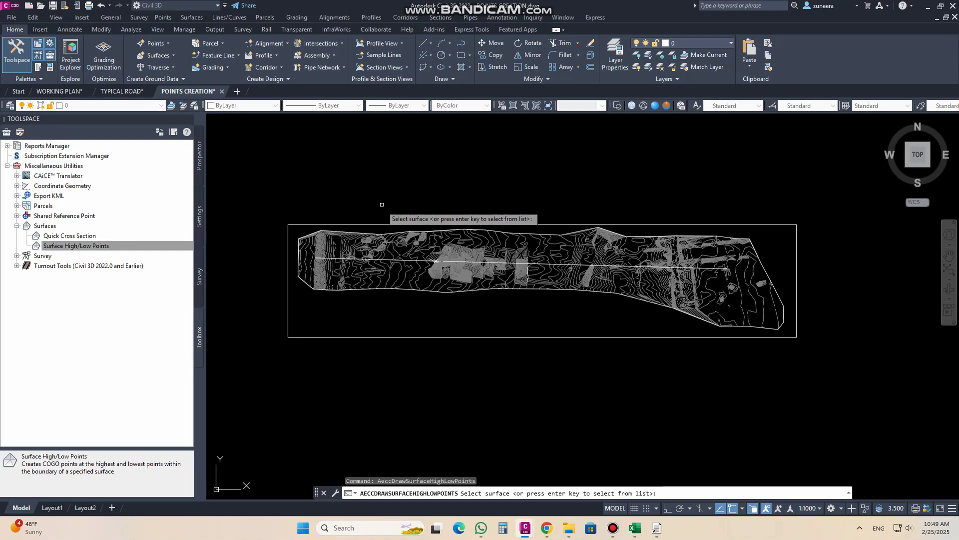
click(396, 240)
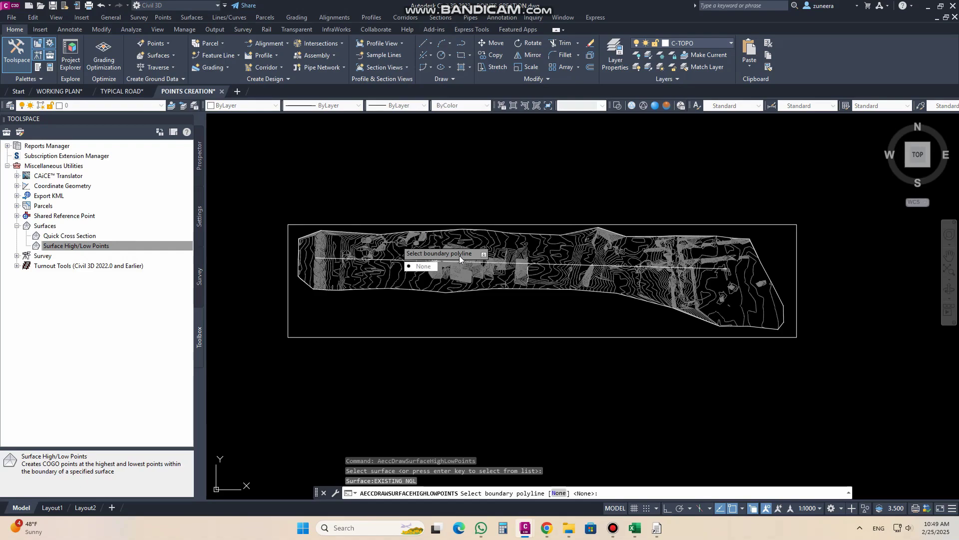
click(434, 267)
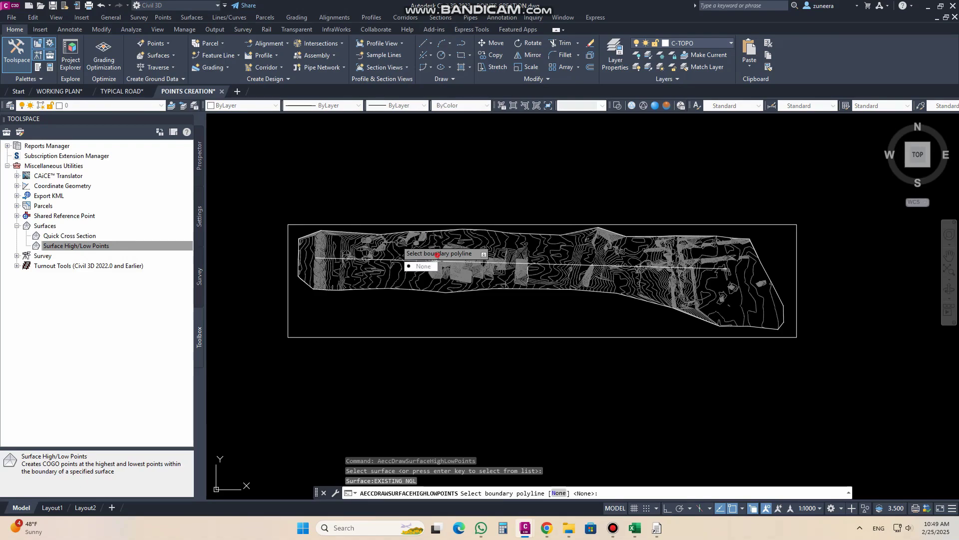
click(302, 226)
key(Return)
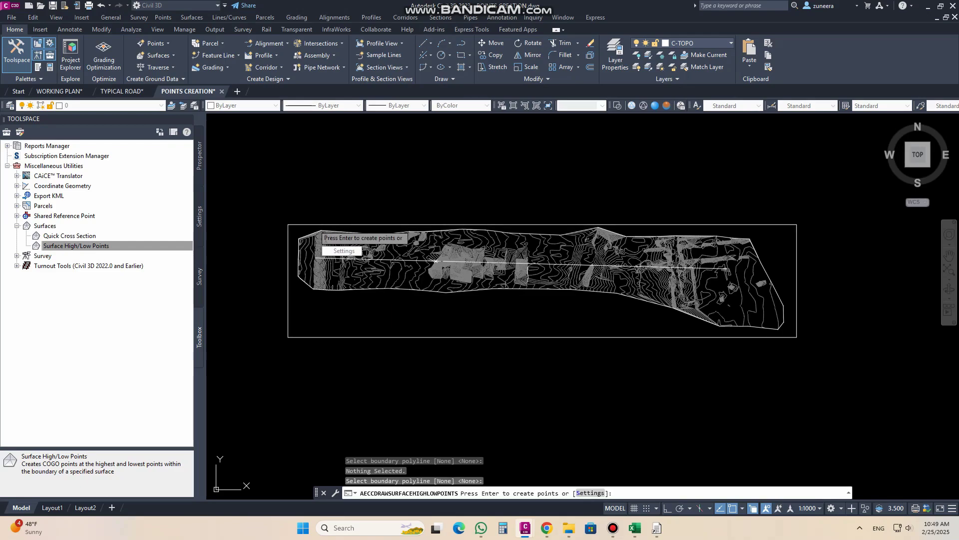
In the utility's settings, set the high point style to KATR_Benchmark and the high point label style to KATR_Spot Levels.
click(338, 251)
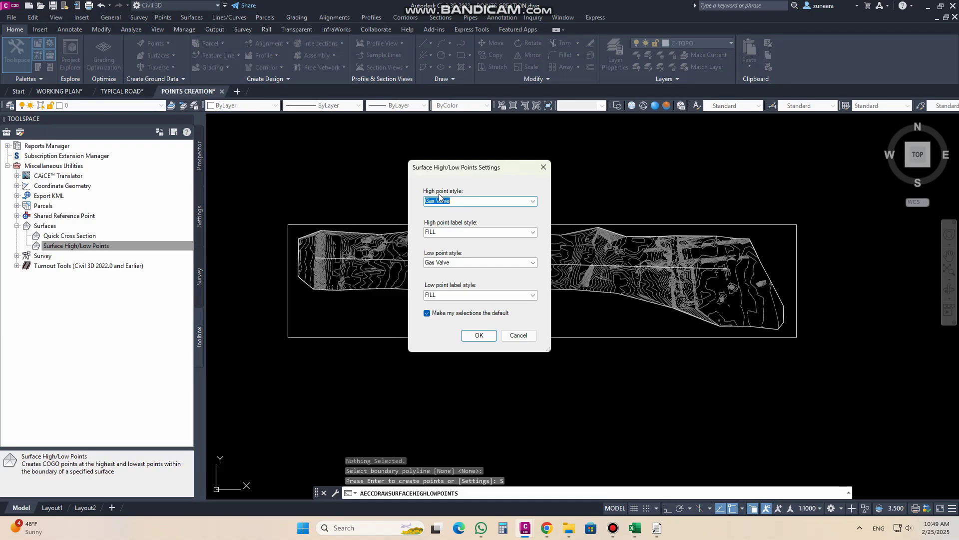
click(534, 202)
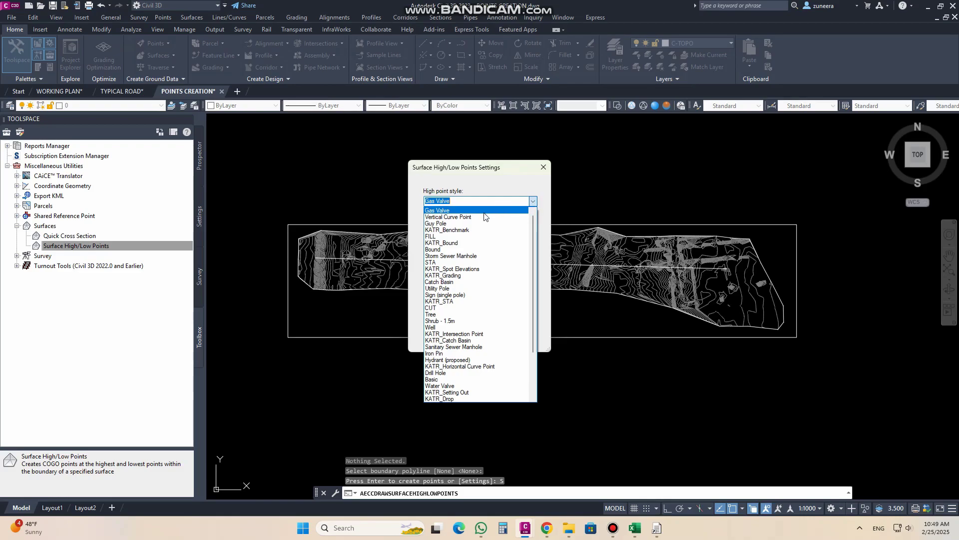
click(438, 231)
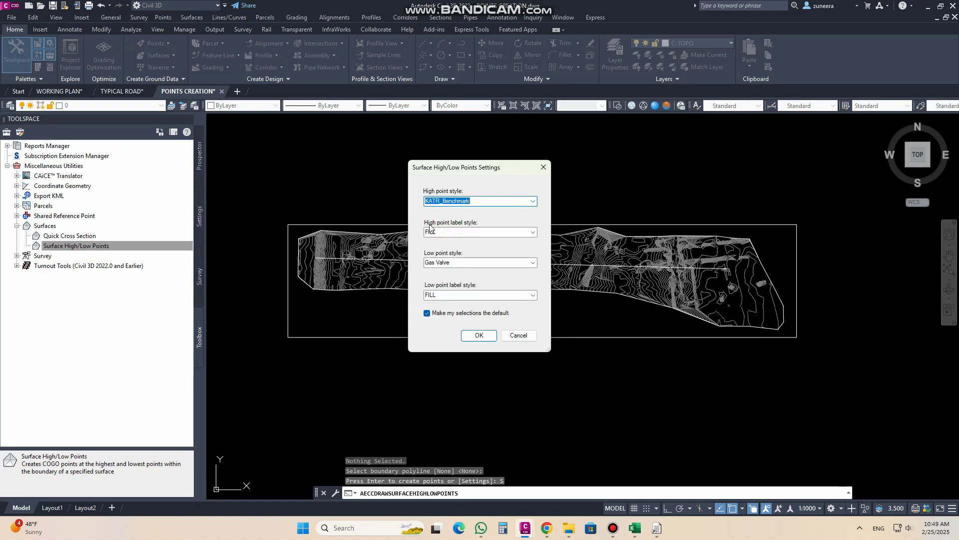
click(533, 204)
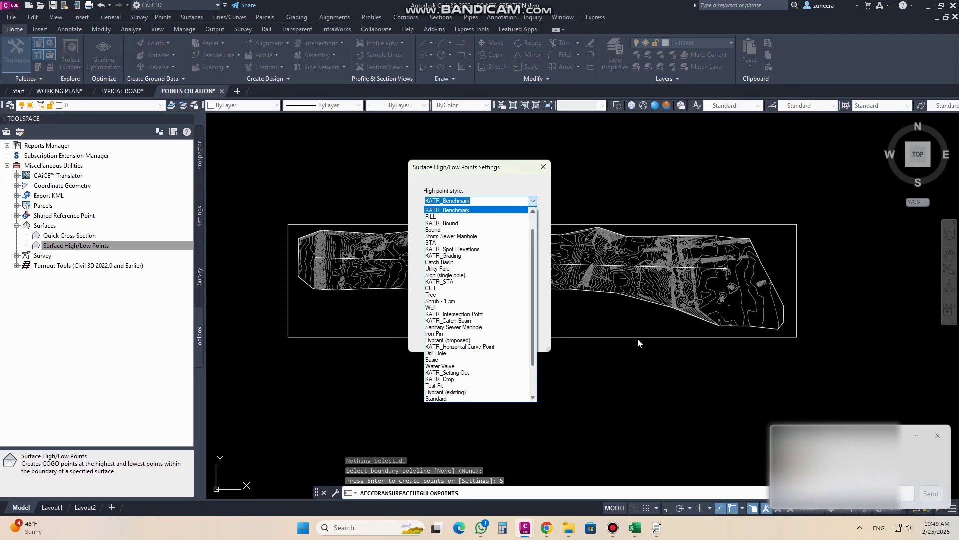
click(936, 439)
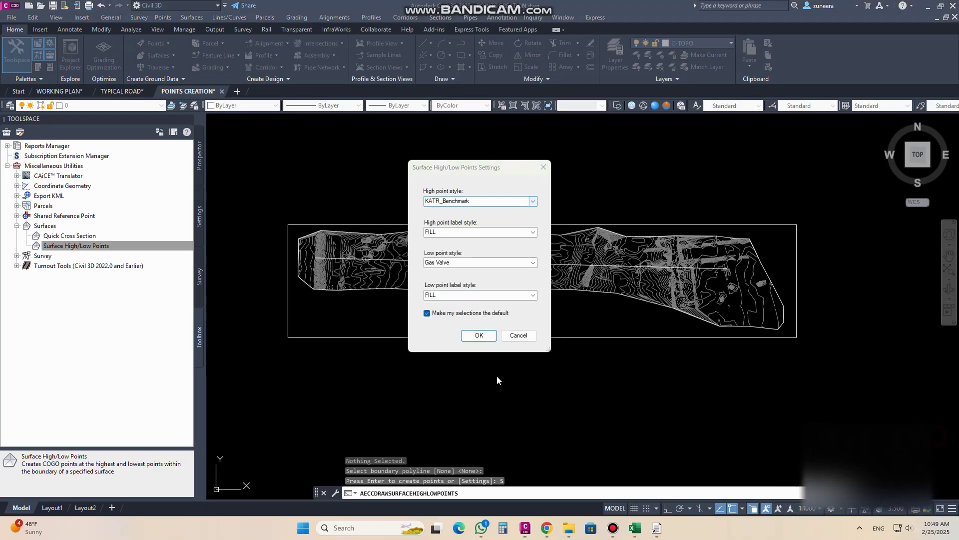
click(534, 202)
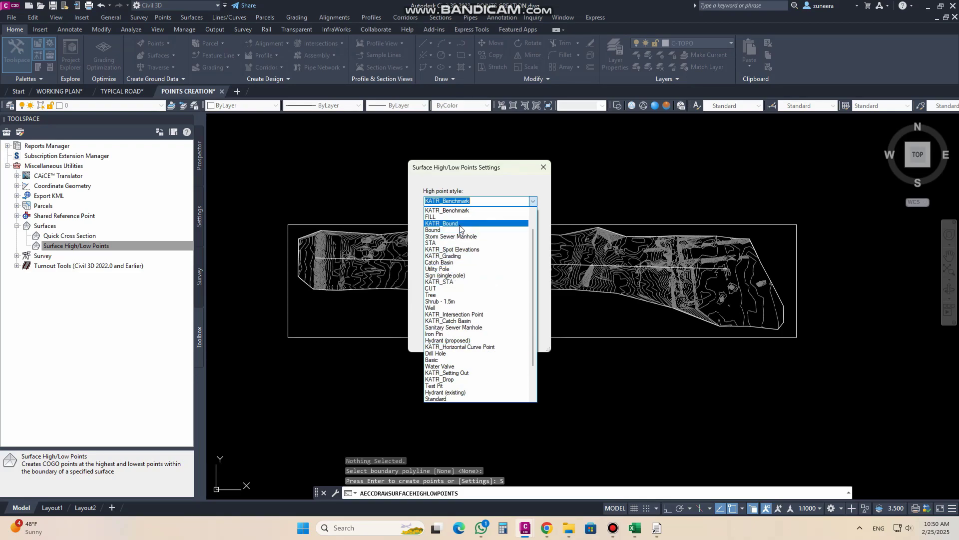
click(452, 210)
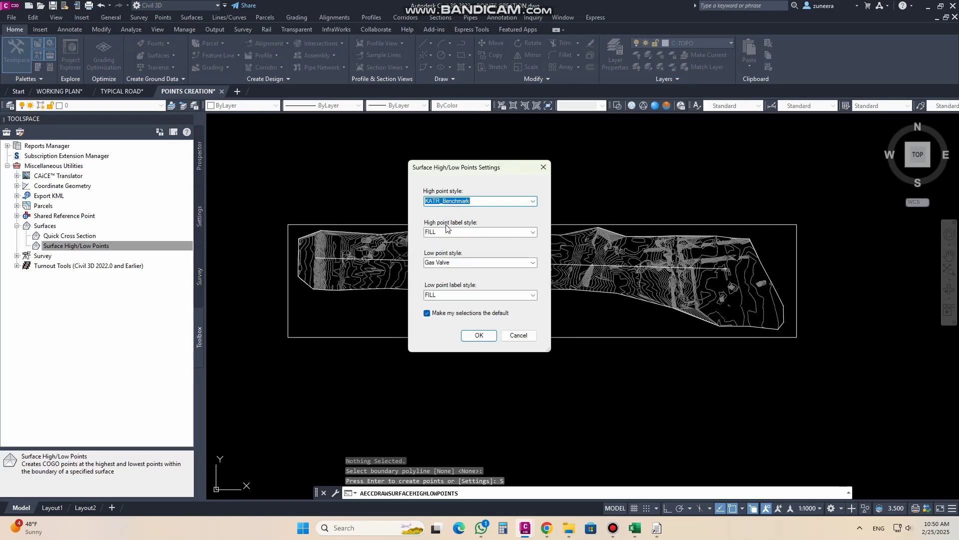
click(532, 233)
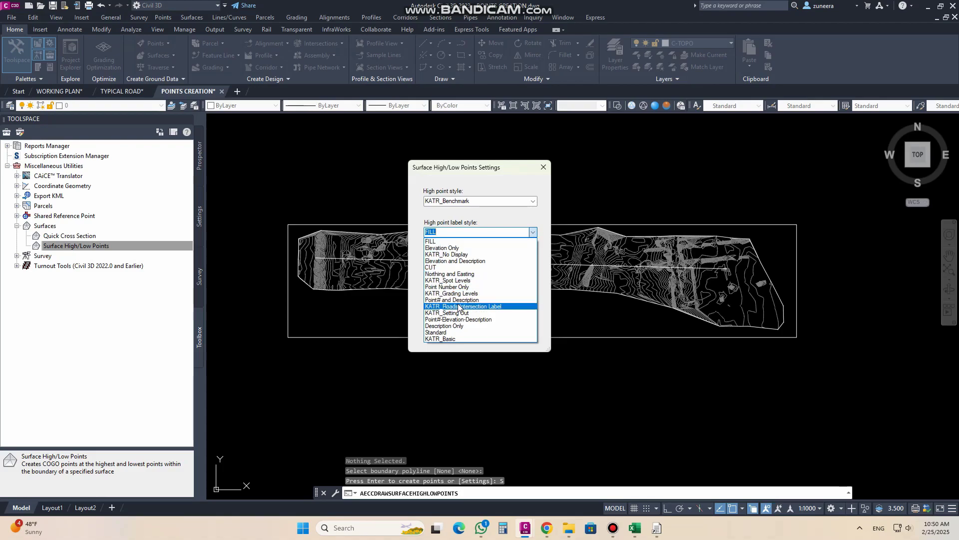
click(458, 281)
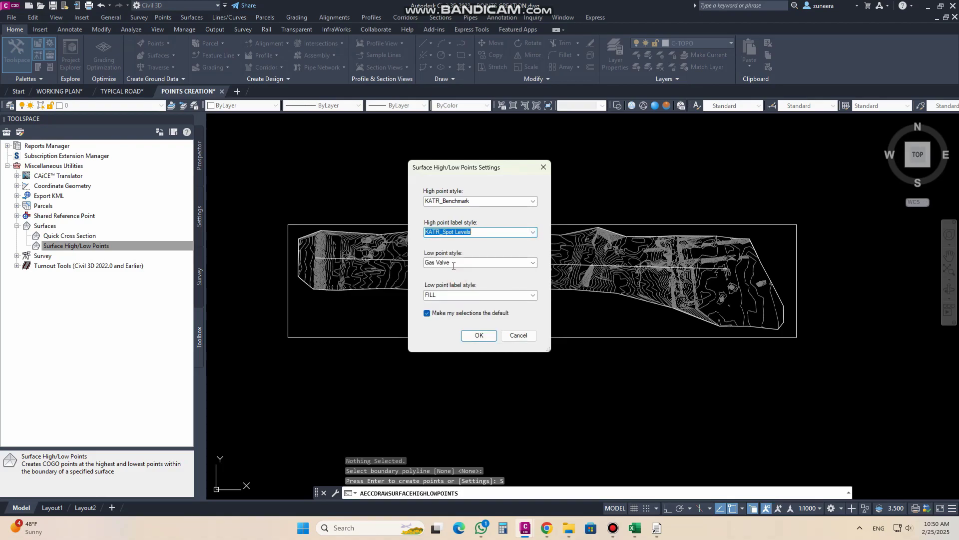
Set the low point style to KATR_Benchmark and its label style to KATR_Grading Levels, and create the high and low points.
click(529, 265)
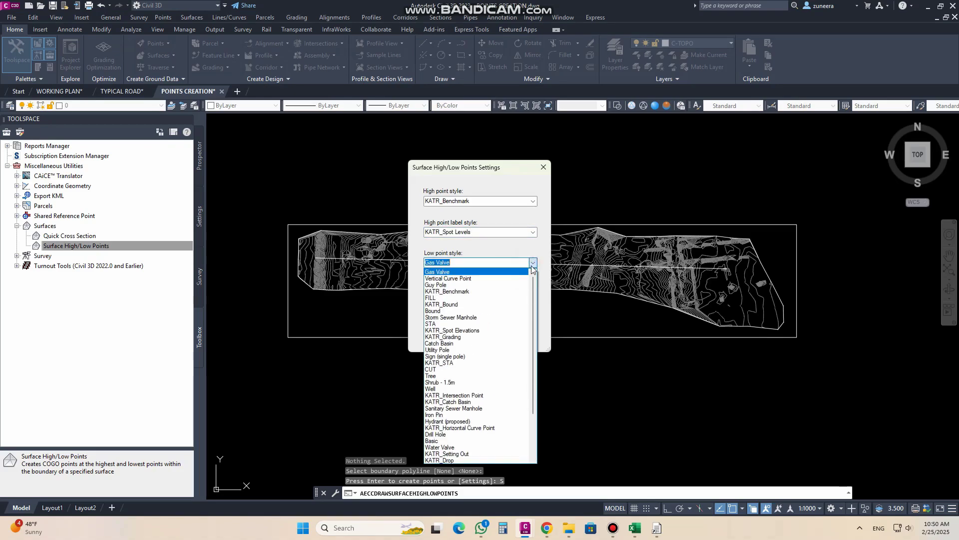
click(457, 291)
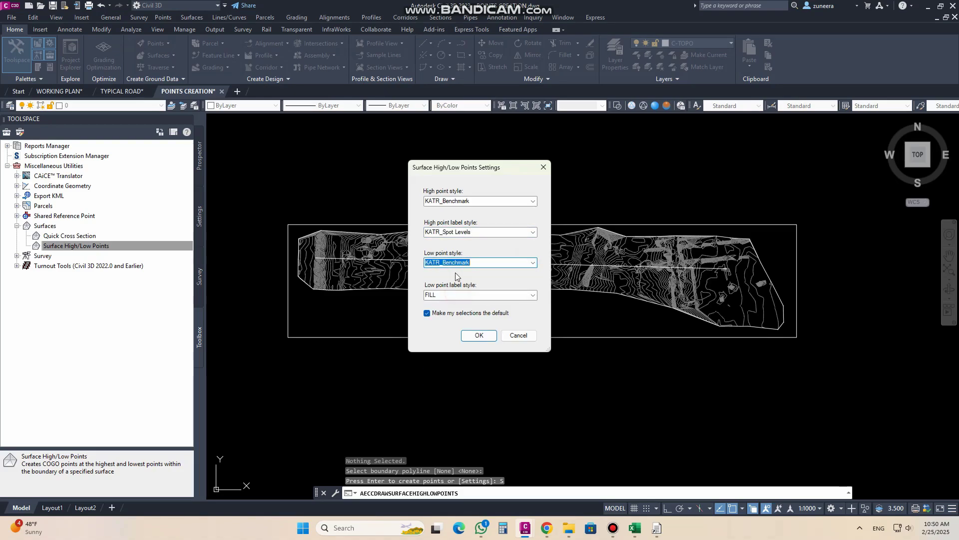
click(533, 296)
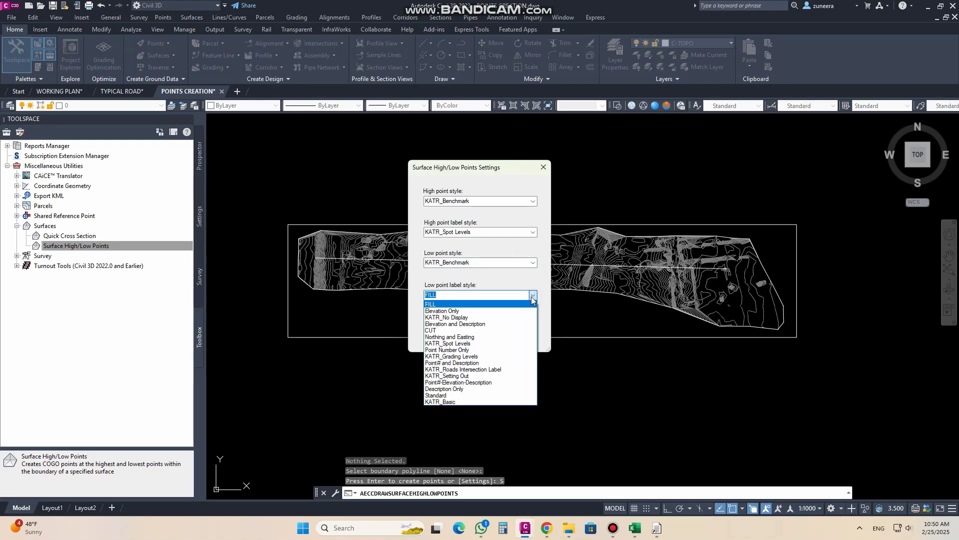
click(450, 357)
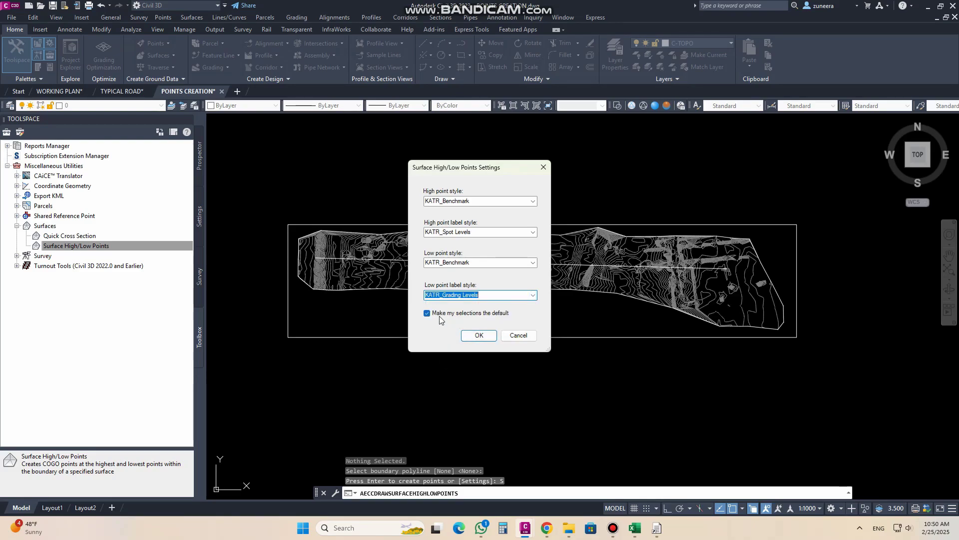
click(479, 335)
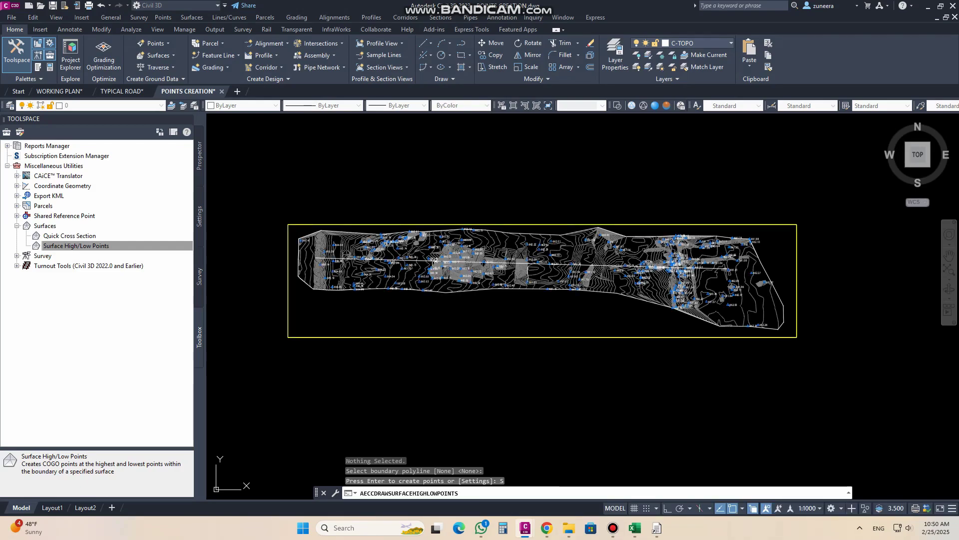
click(468, 205)
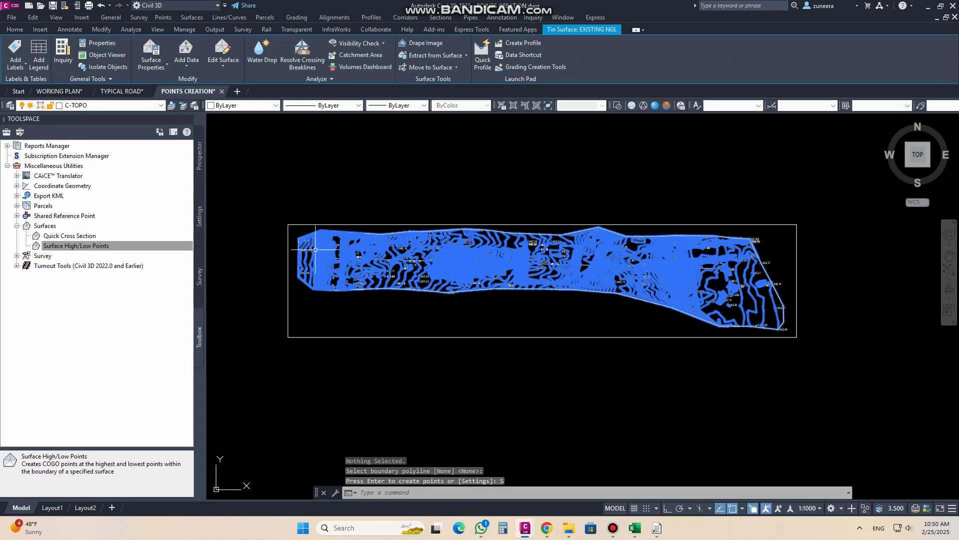
key(Escape)
Examine the elevation labels of the created high and low points along the whole EXISTING NGL surface.
scroll(314, 250, up, 5)
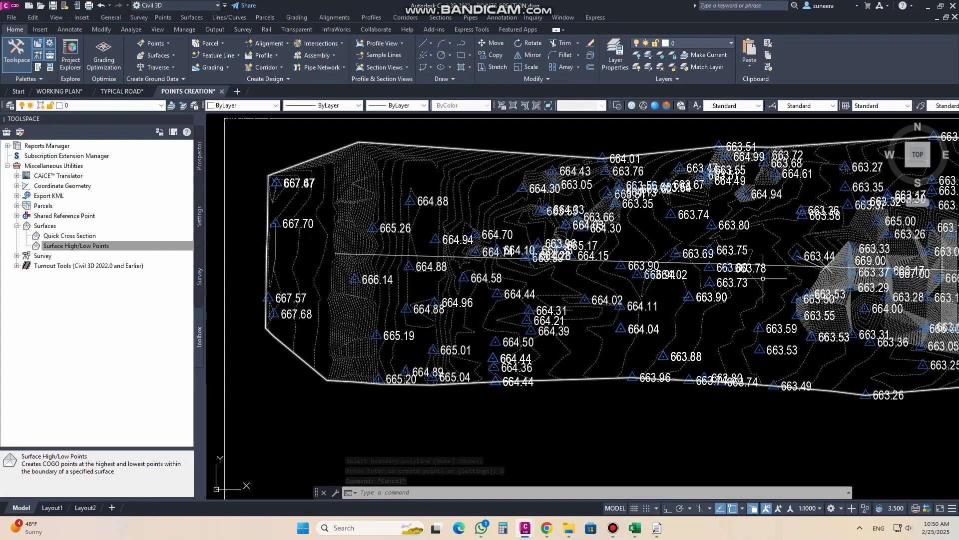
middle_drag(763, 278, 373, 268)
middle_drag(649, 285, 280, 283)
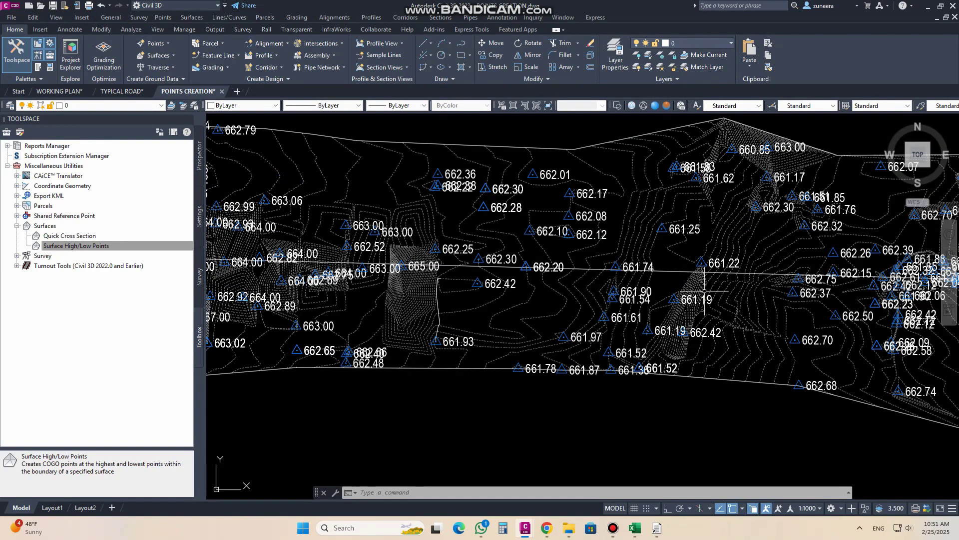
middle_drag(704, 291, 427, 275)
middle_drag(740, 272, 447, 270)
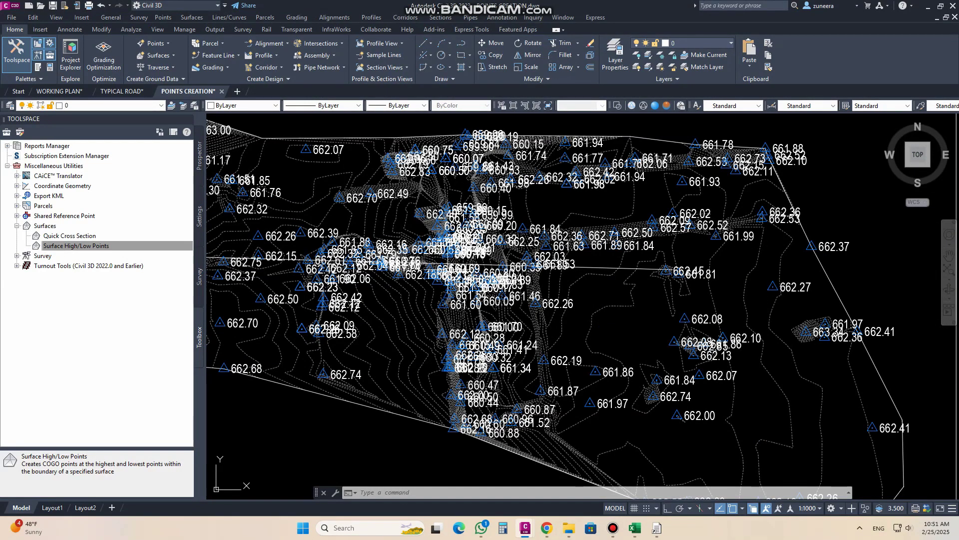
scroll(567, 279, down, 3)
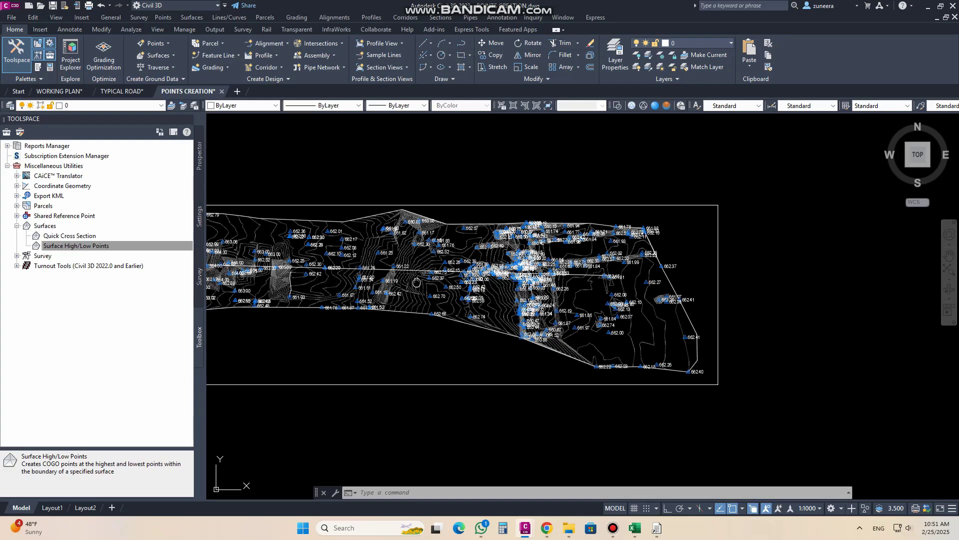
scroll(518, 245, up, 5)
middle_drag(220, 245, 513, 247)
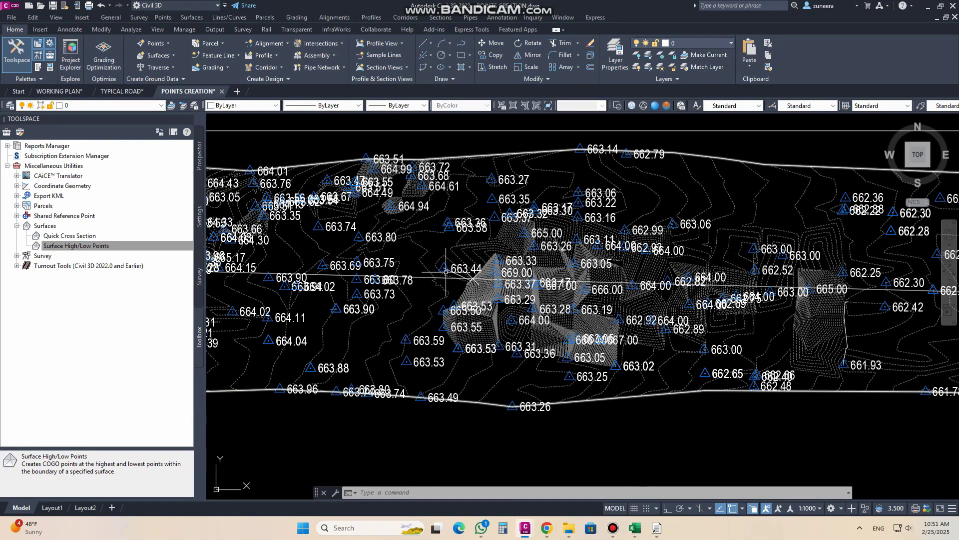
scroll(465, 293, up, 4)
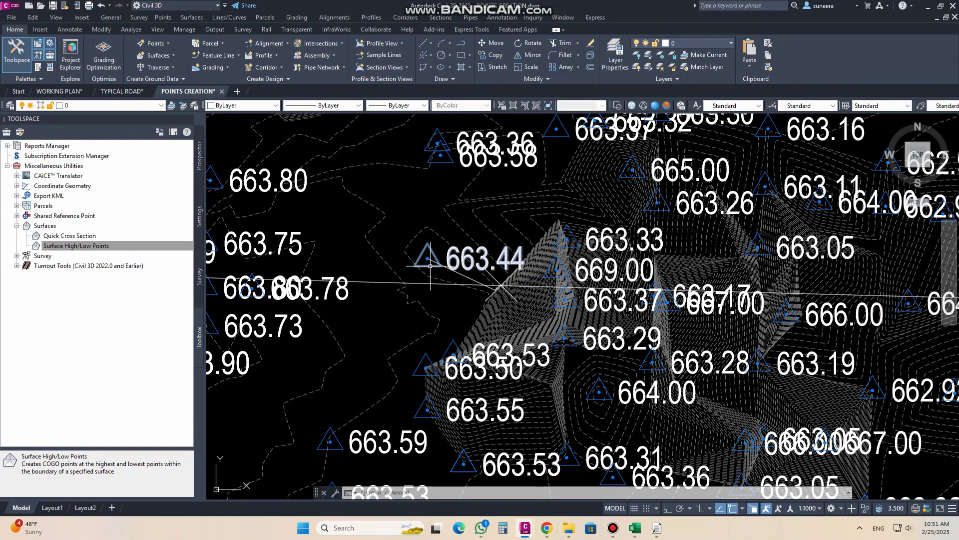
scroll(430, 267, down, 2)
scroll(367, 285, down, 3)
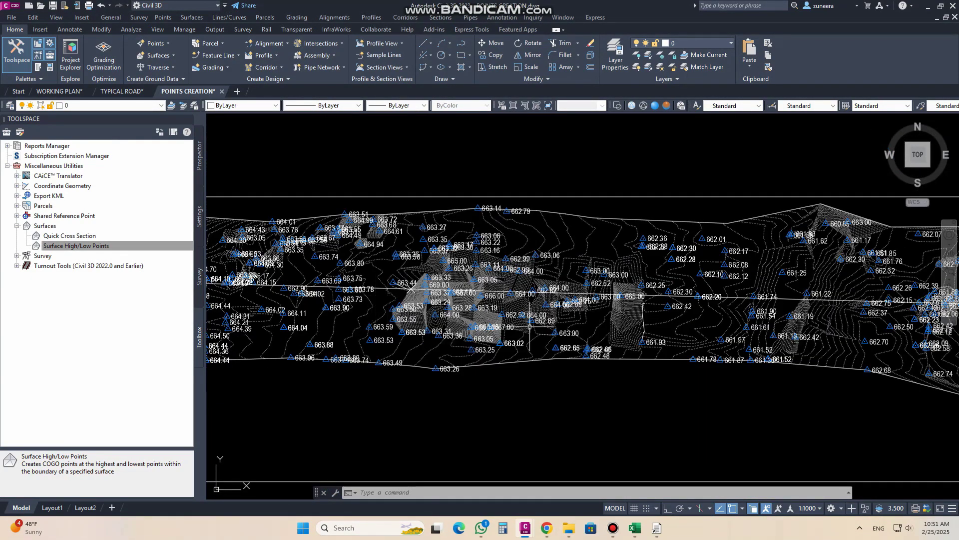
scroll(553, 275, up, 4)
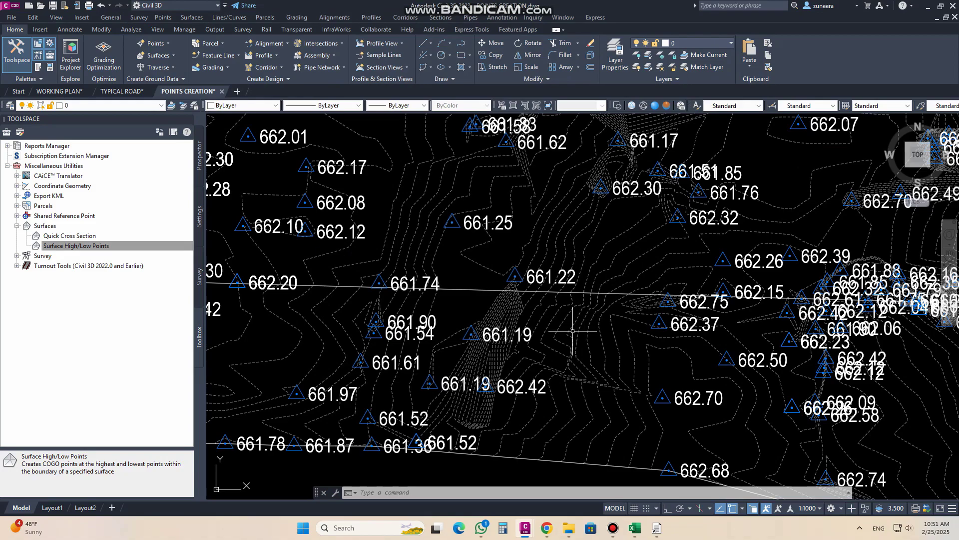
scroll(574, 331, down, 6)
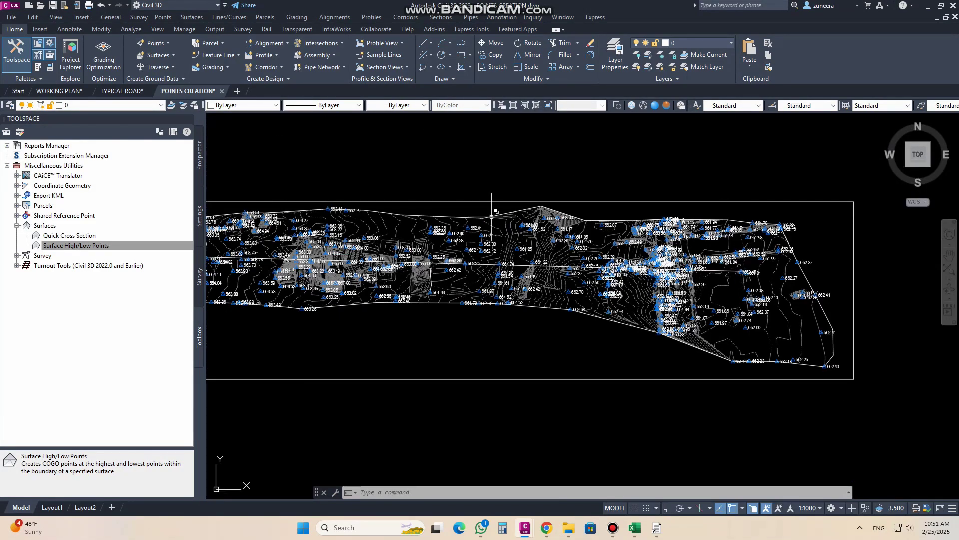
scroll(648, 266, up, 4)
scroll(500, 250, down, 6)
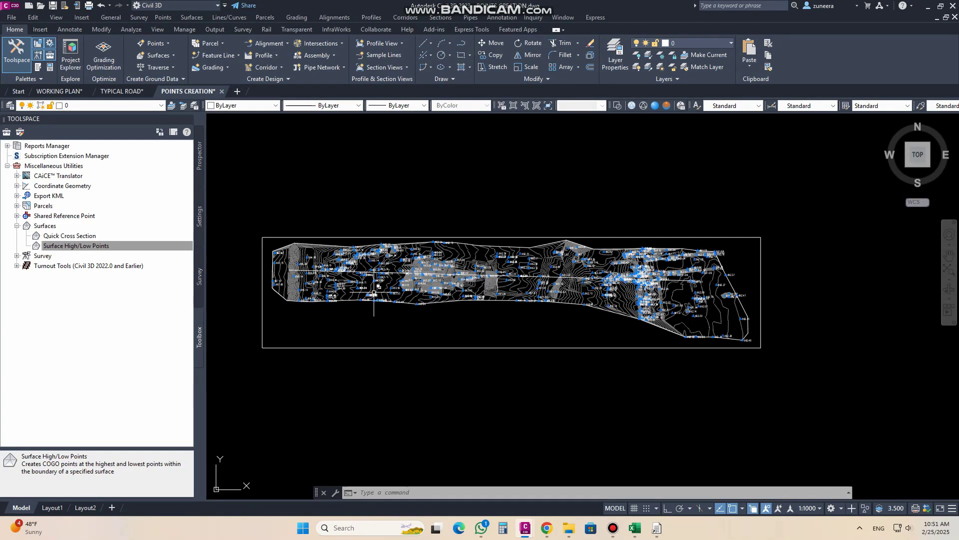
scroll(374, 293, up, 4)
scroll(512, 291, up, 4)
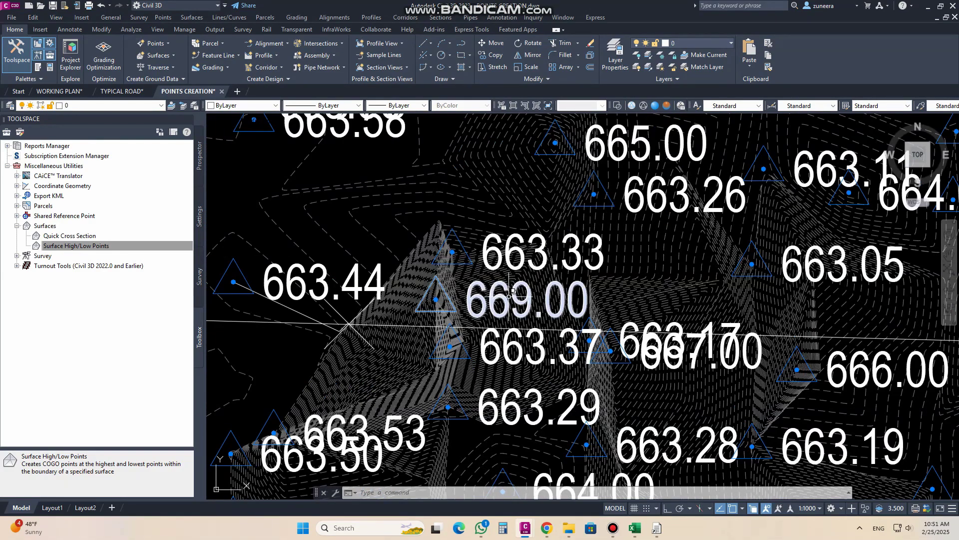
scroll(512, 292, down, 2)
Run Water Drop on the EXISTING NGL surface with 2D polyline paths on layer 0, and trace paths starting near the 662.42 point.
click(491, 215)
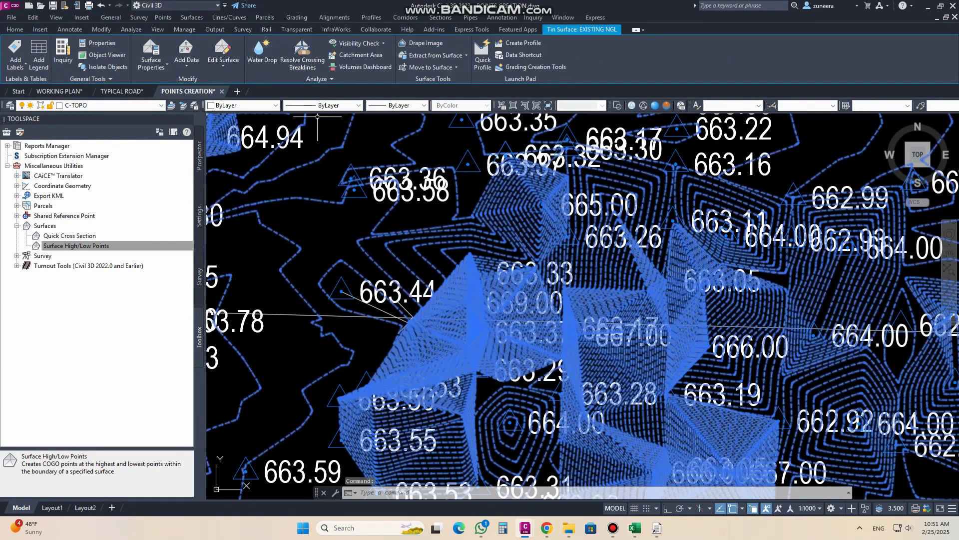
click(262, 56)
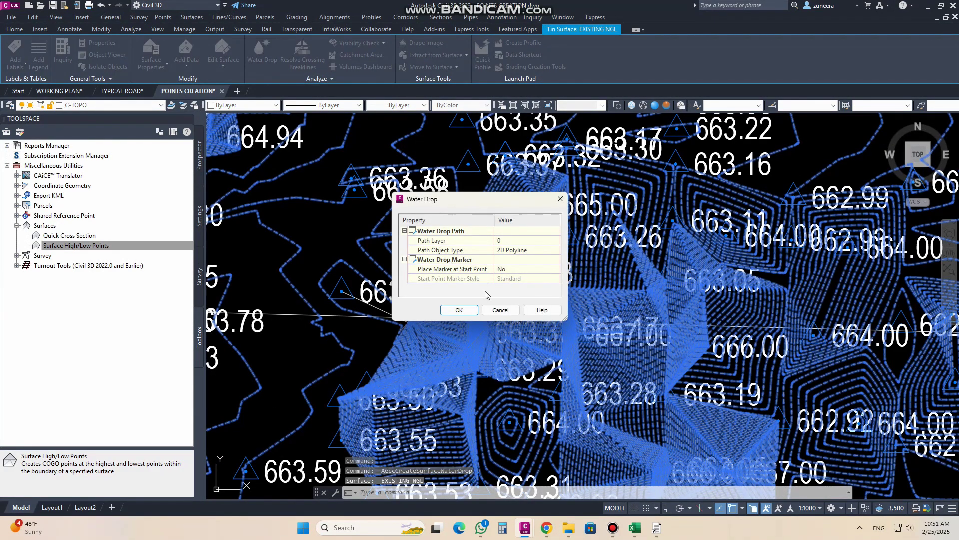
click(458, 310)
scroll(550, 309, down, 6)
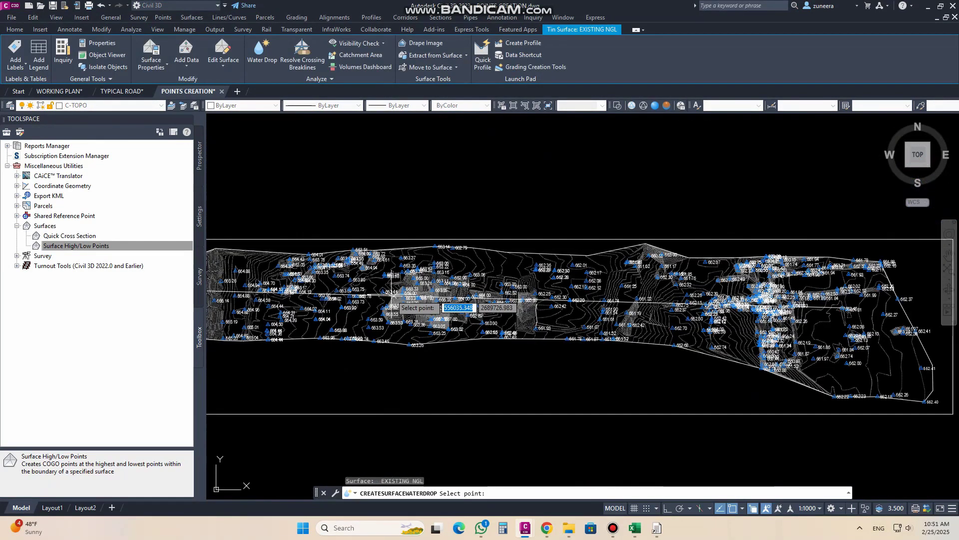
scroll(573, 315, up, 5)
scroll(573, 315, up, 4)
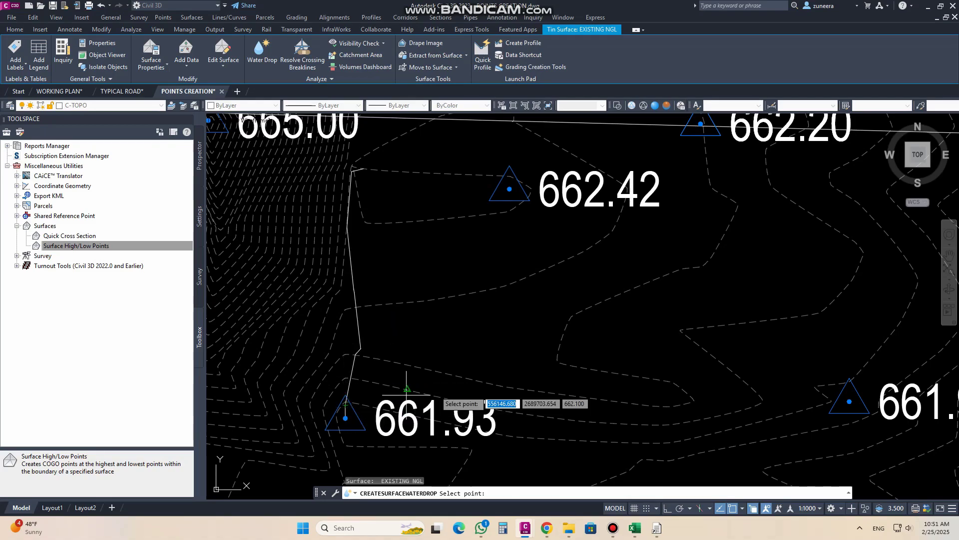
scroll(436, 389, down, 2)
click(413, 245)
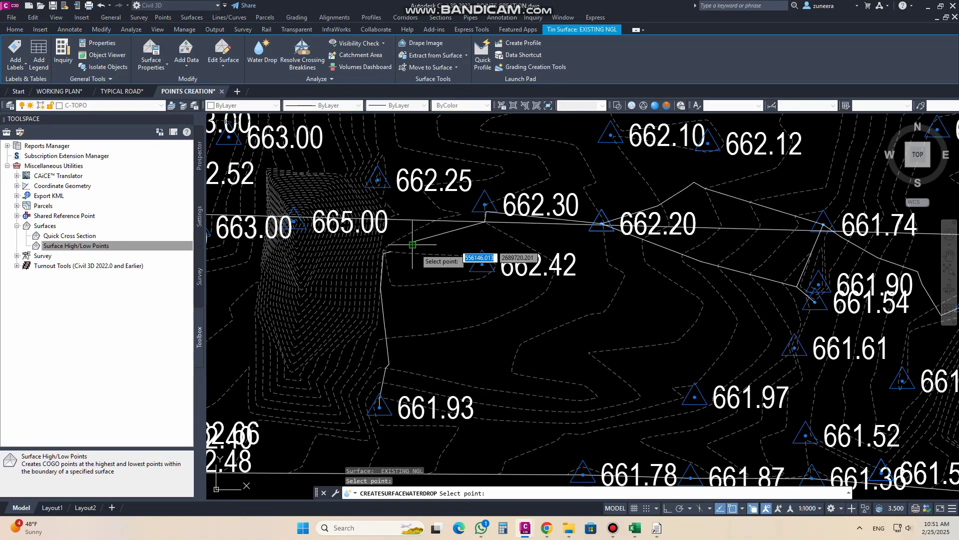
Trace more water drop paths from the slopes near the 661.19 and 661.97 points and west of the 662.70 point.
scroll(428, 280, down, 2)
click(750, 295)
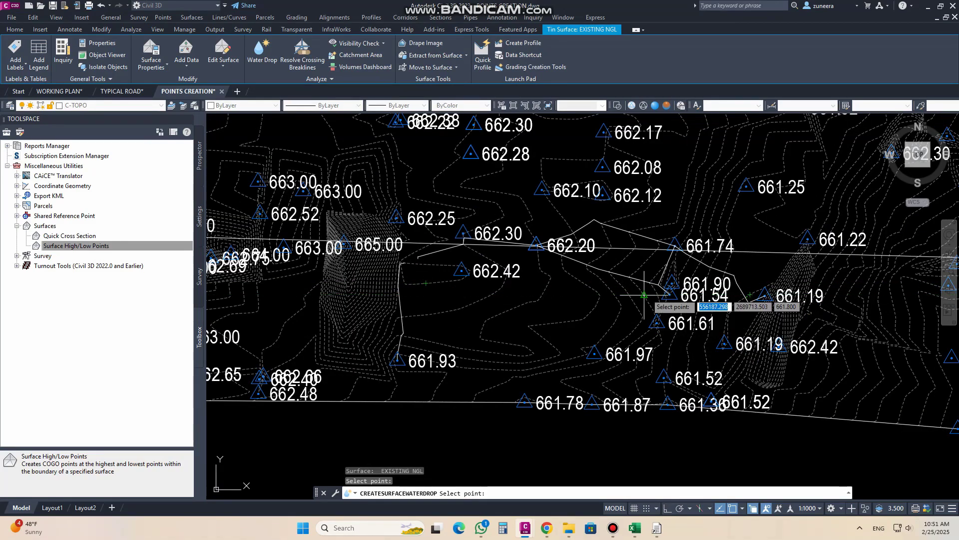
click(523, 315)
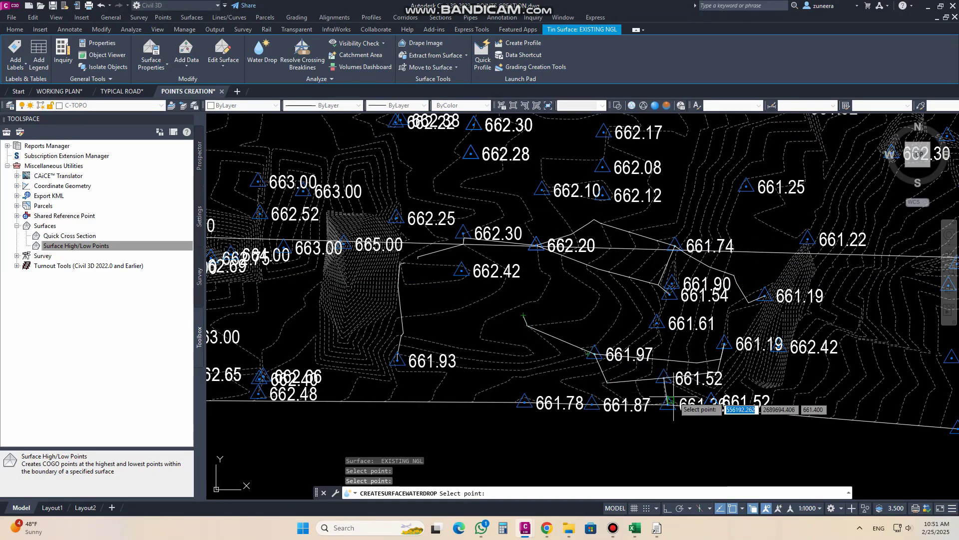
scroll(435, 320, down, 4)
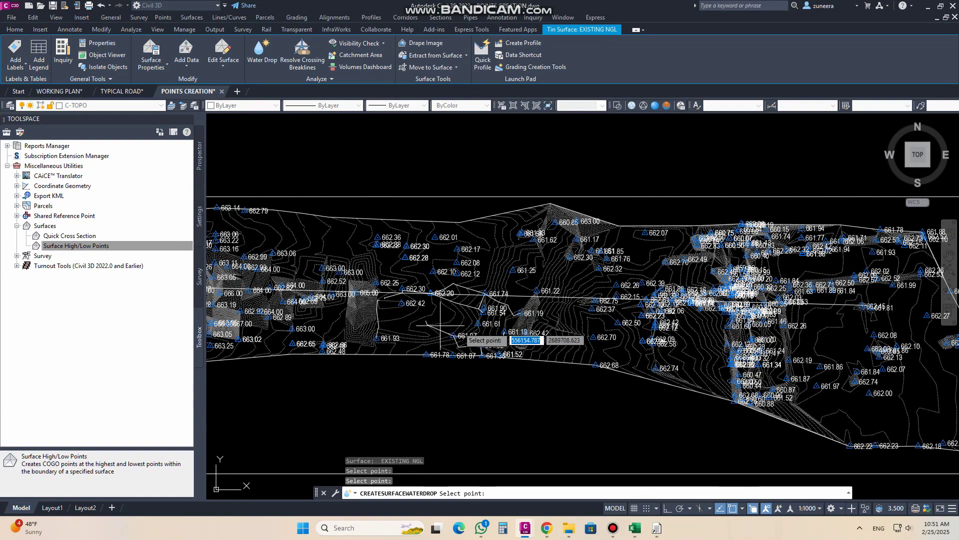
scroll(555, 340, up, 4)
click(559, 288)
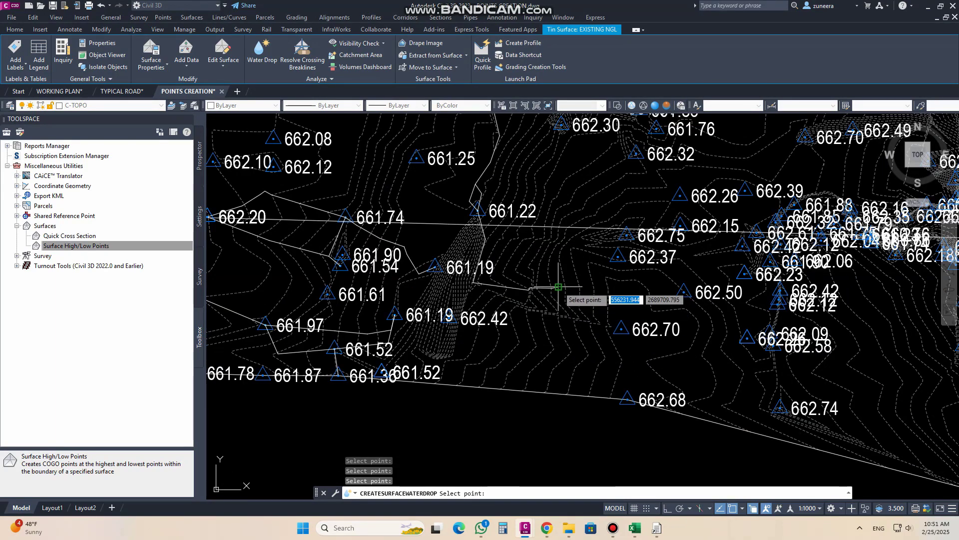
Trace one more water drop path from the slope east of the 662.58 point and end Water Drop.
middle_drag(489, 226, 462, 337)
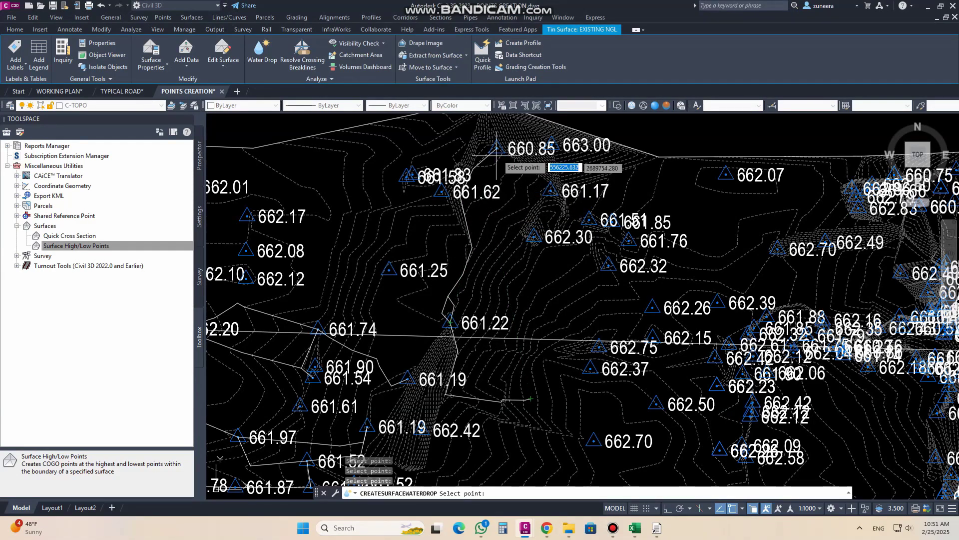
scroll(500, 285, down, 5)
scroll(613, 335, up, 5)
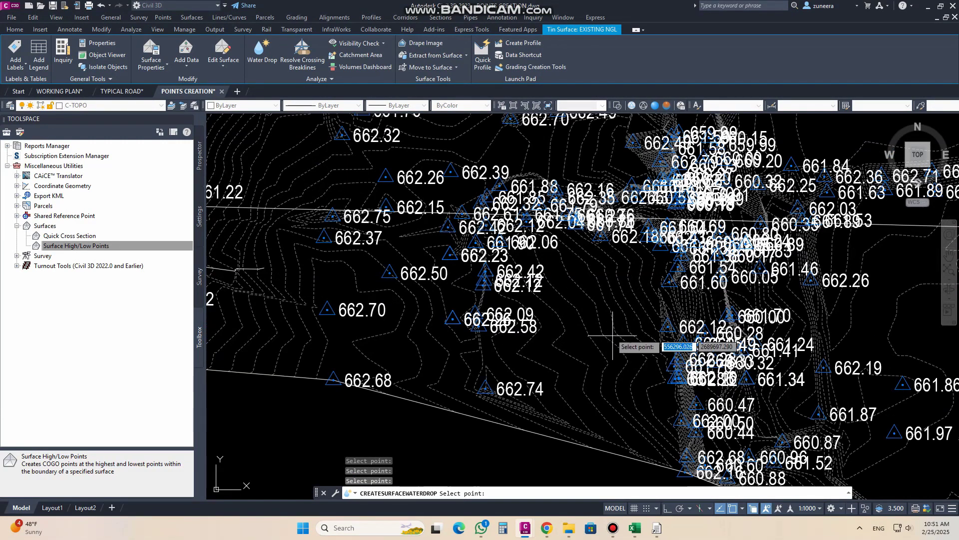
key(Escape)
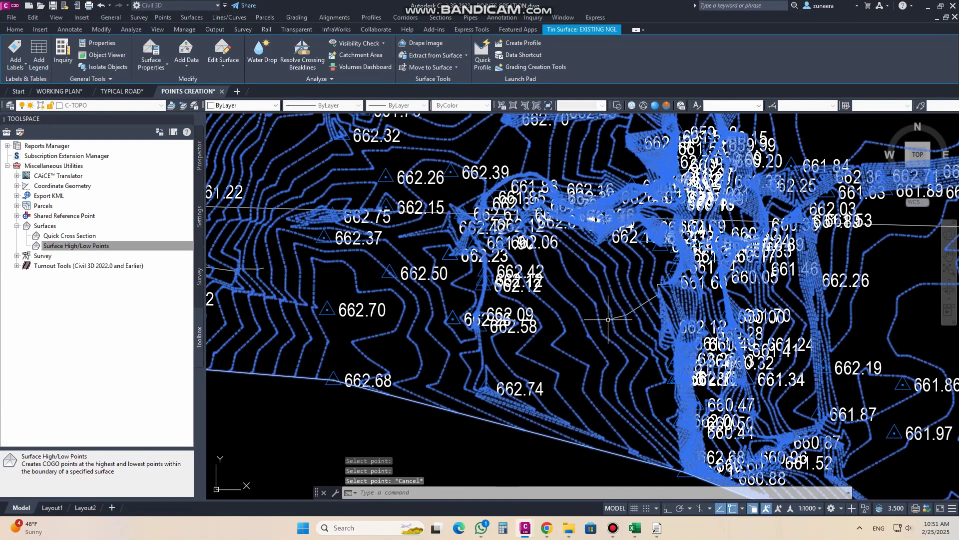
Set the annotation scale to 1:250 and clear the surface selection.
click(809, 509)
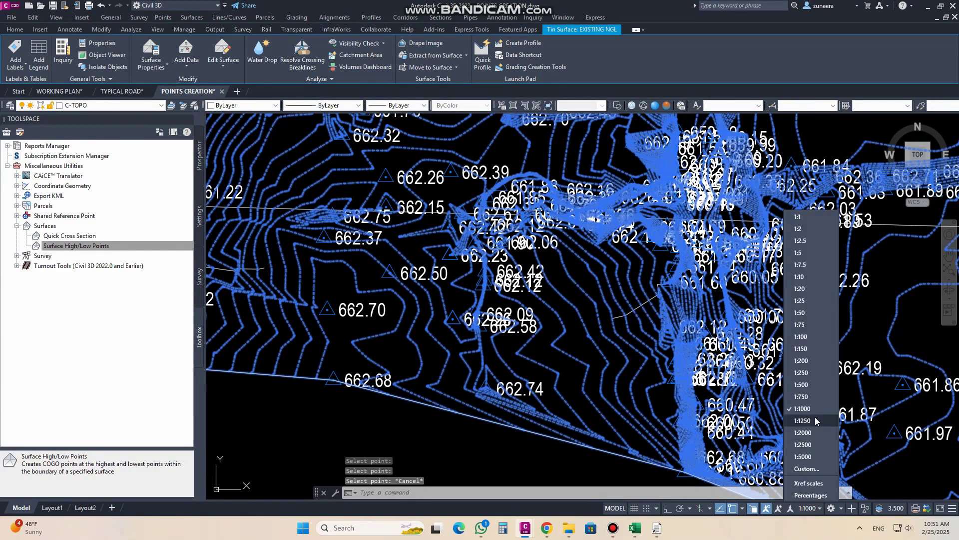
click(801, 372)
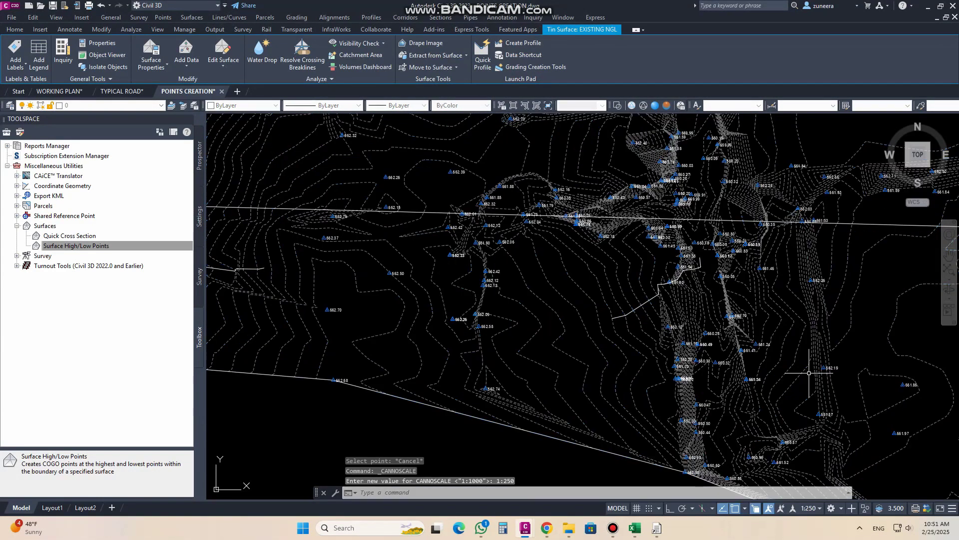
key(Escape)
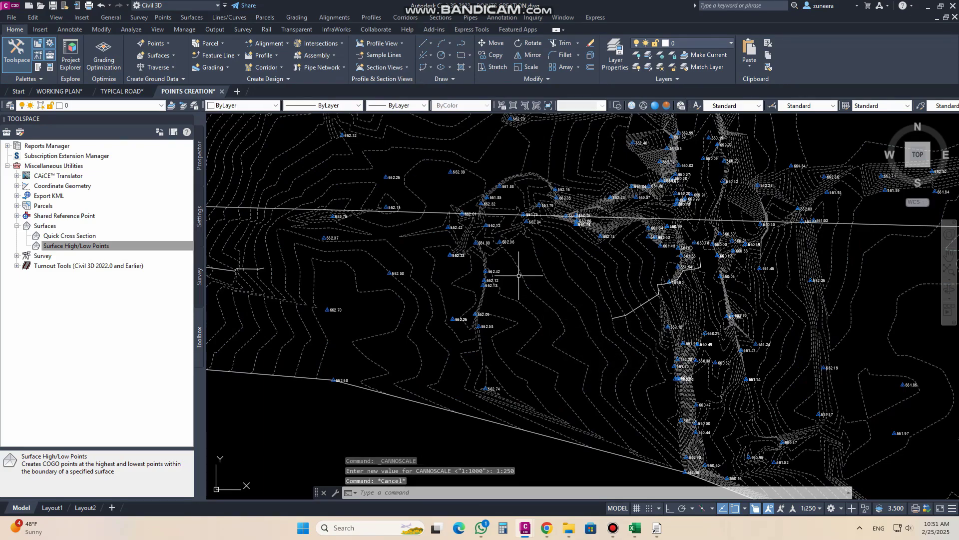
Set the current object color to Yellow for new water drop paths.
scroll(530, 320, down, 5)
scroll(496, 299, up, 6)
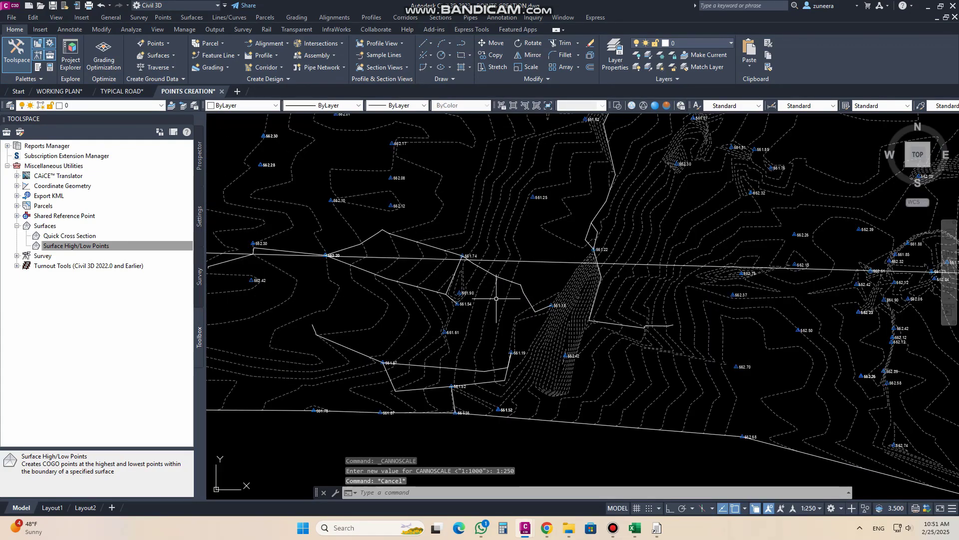
click(265, 106)
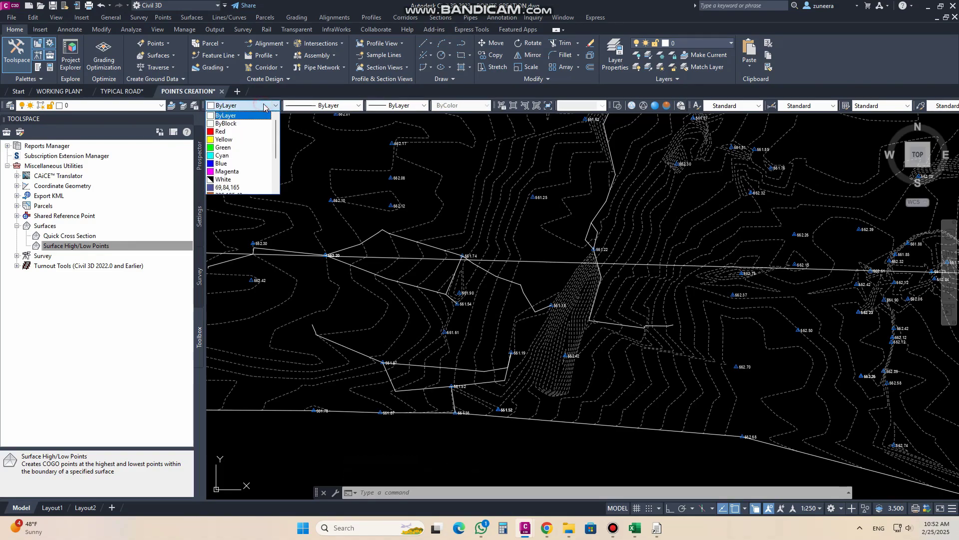
click(239, 139)
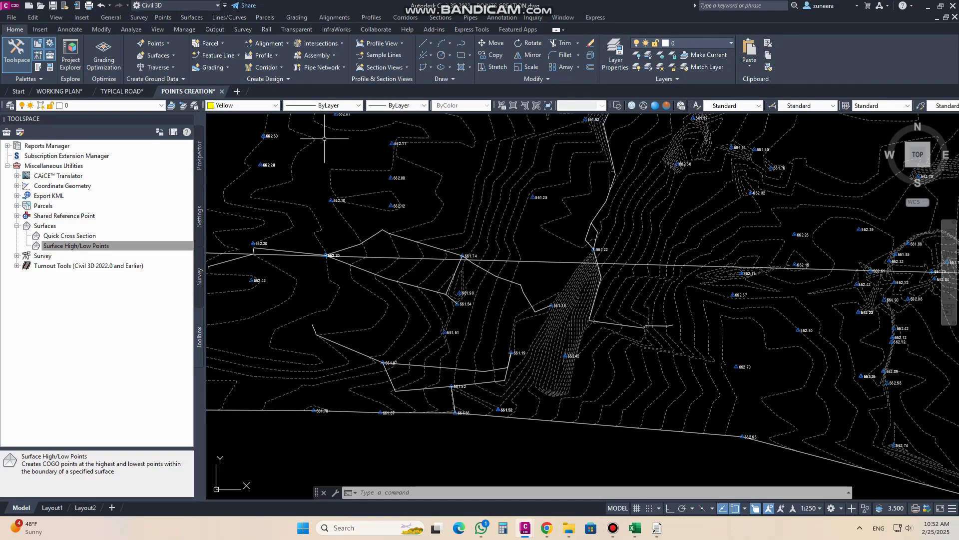
Run Water Drop on the EXISTING NGL surface with 2D polyline paths on layer 0, and trace a path from the slope southwest of the 662.32 point.
click(483, 215)
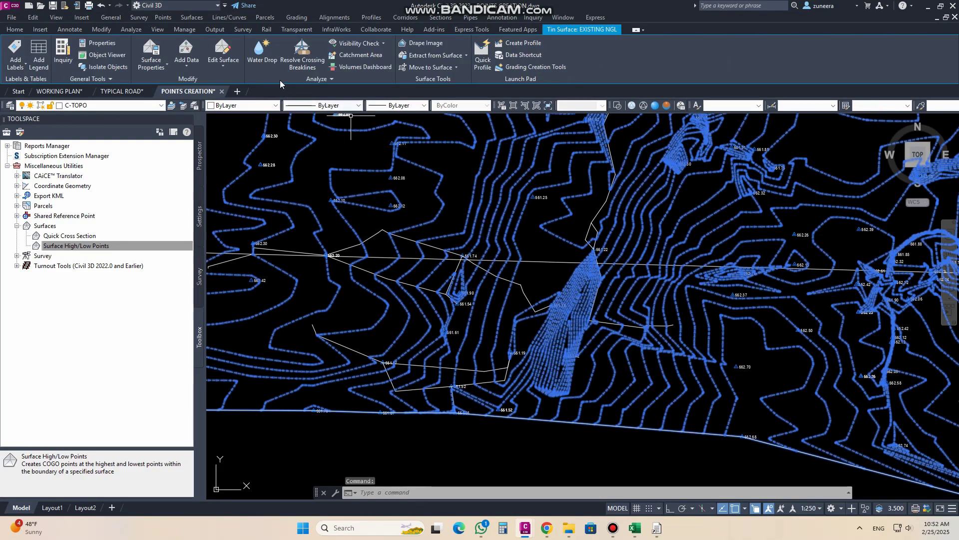
click(262, 55)
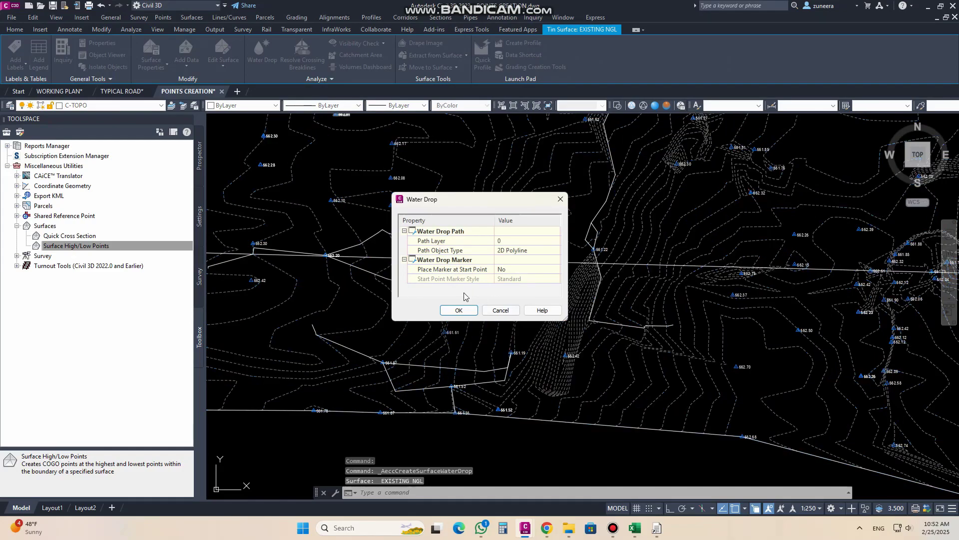
click(459, 311)
scroll(500, 282, up, 3)
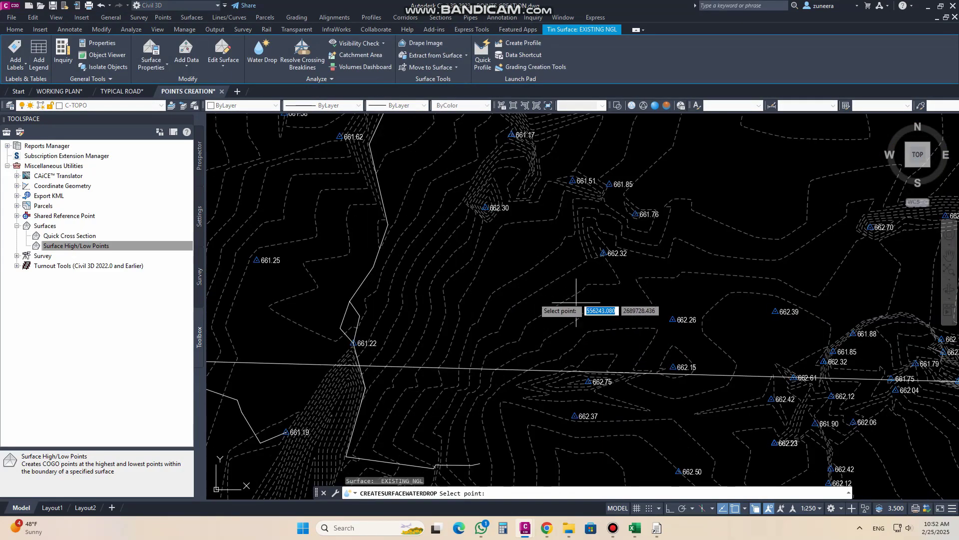
click(488, 295)
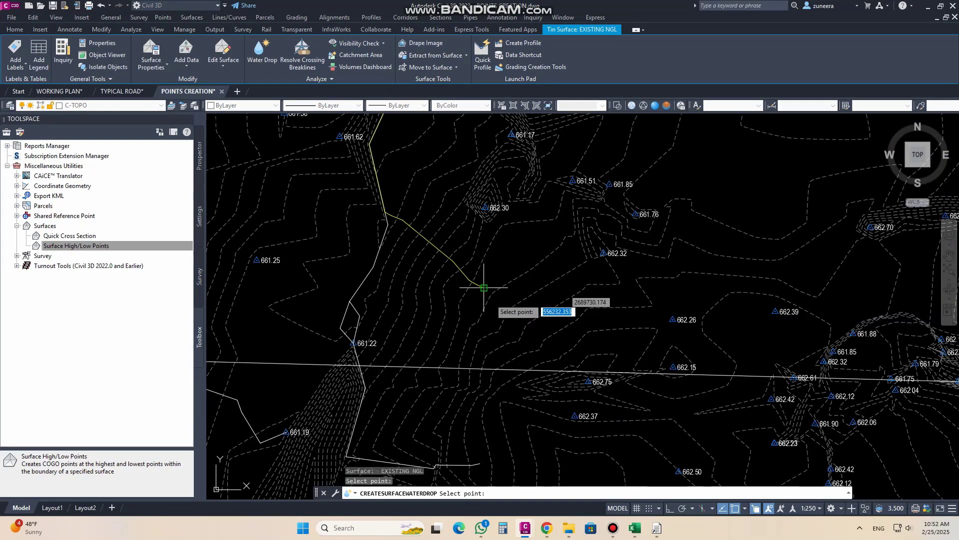
scroll(489, 300, down, 2)
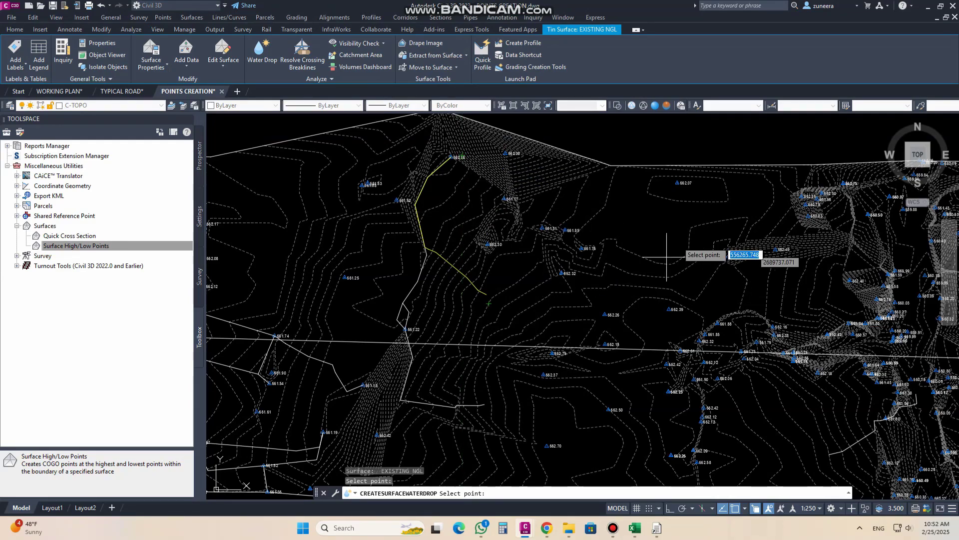
Trace water drop paths from south of the 662.07 point, between the 662.26 and 662.39 points, and west of the steep channel, and end the command.
click(662, 231)
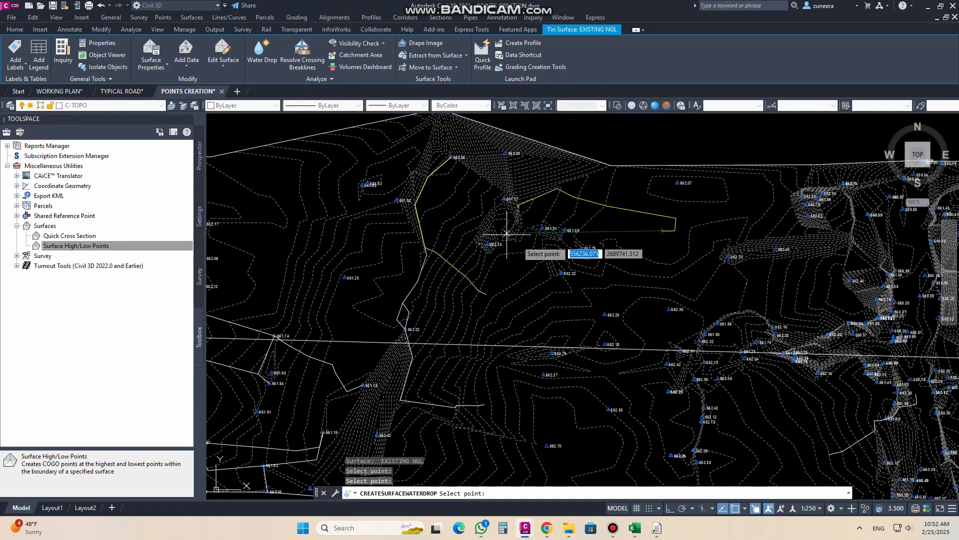
click(642, 319)
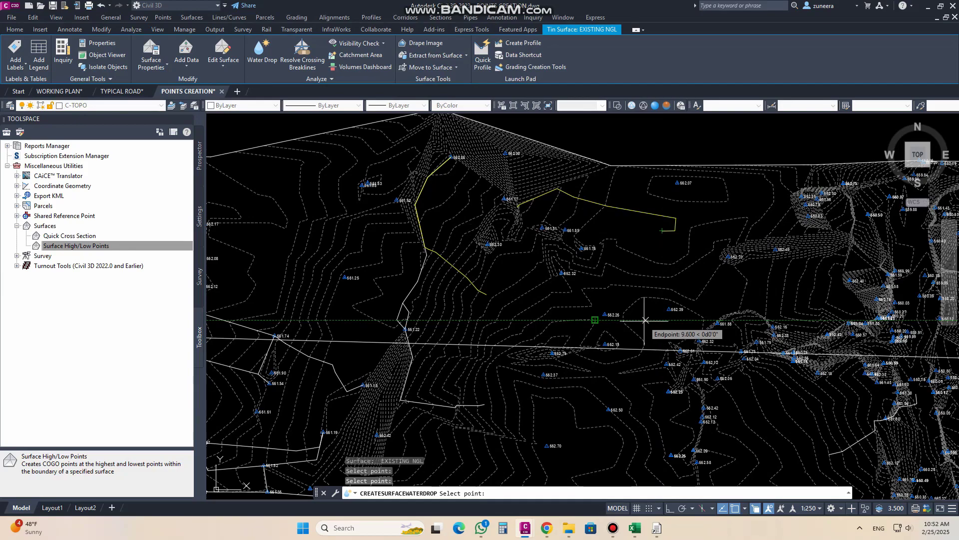
scroll(349, 268, down, 2)
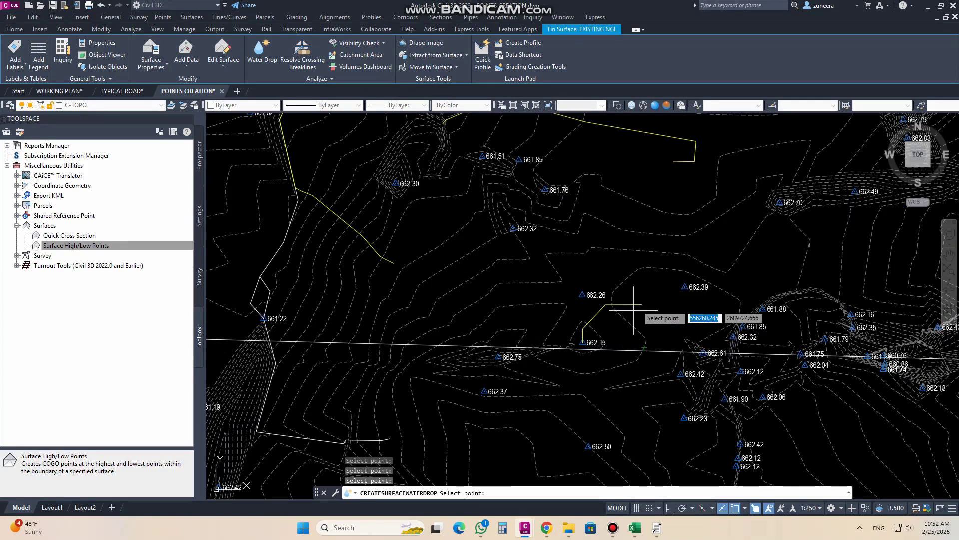
click(628, 365)
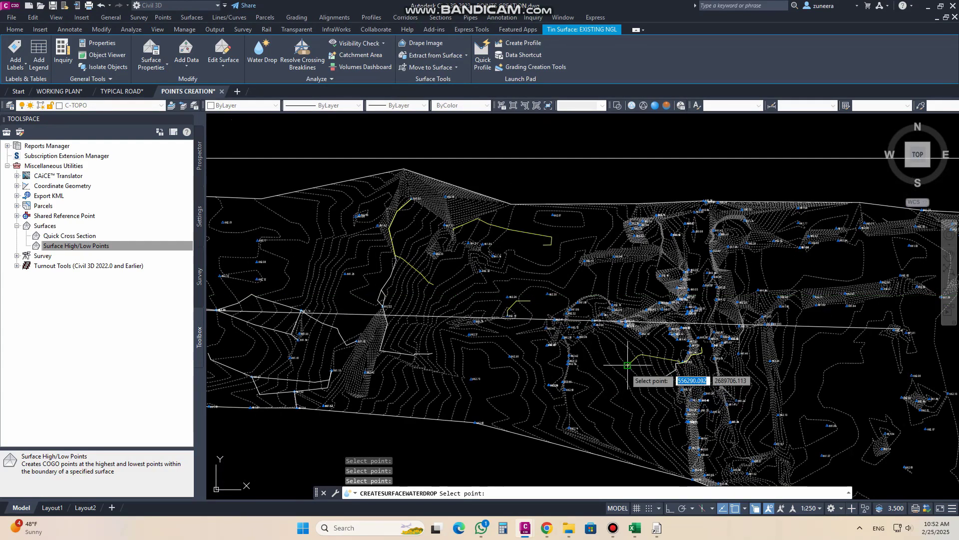
key(Return)
scroll(526, 298, down, 4)
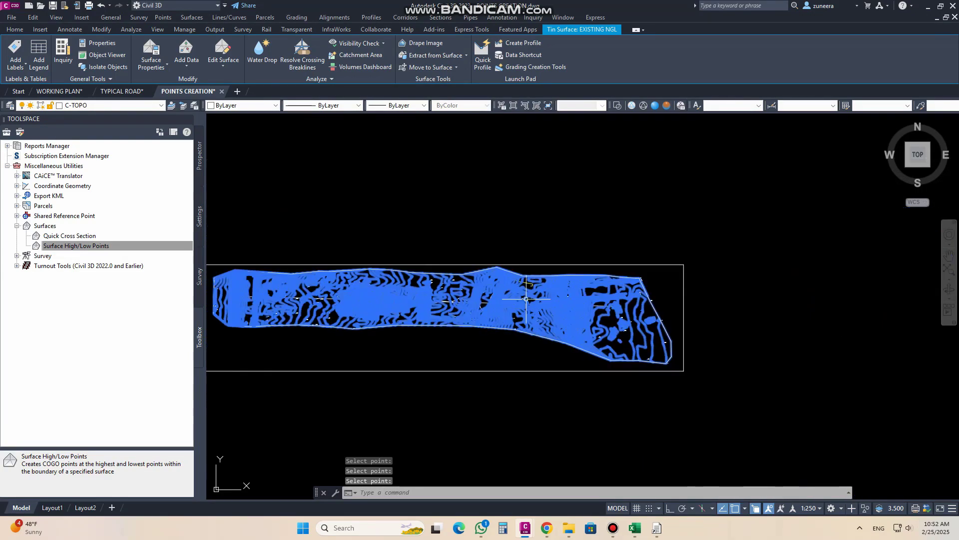
key(Escape)
Examine the water drop paths against the high and low point markers along the whole EXISTING NGL surface.
scroll(445, 302, up, 5)
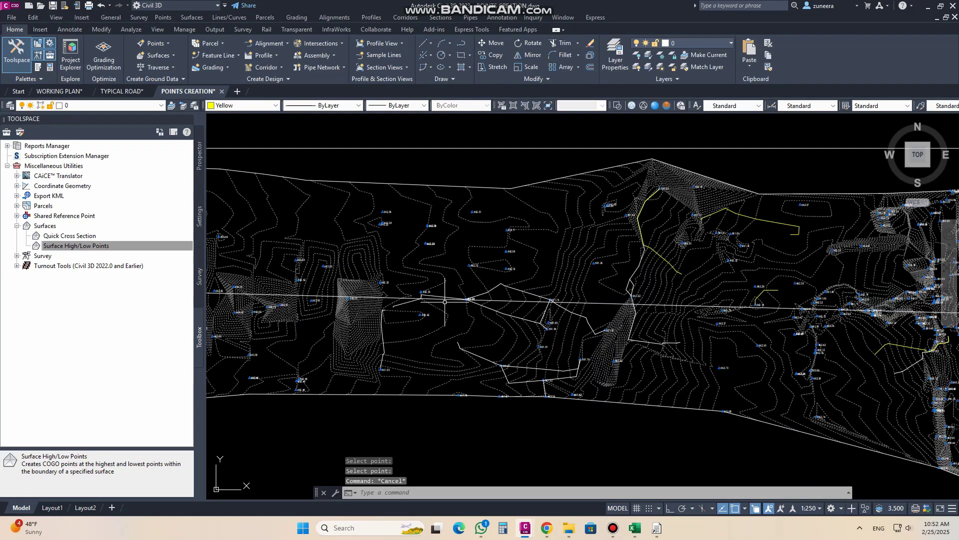
scroll(536, 264, down, 5)
scroll(552, 320, down, 2)
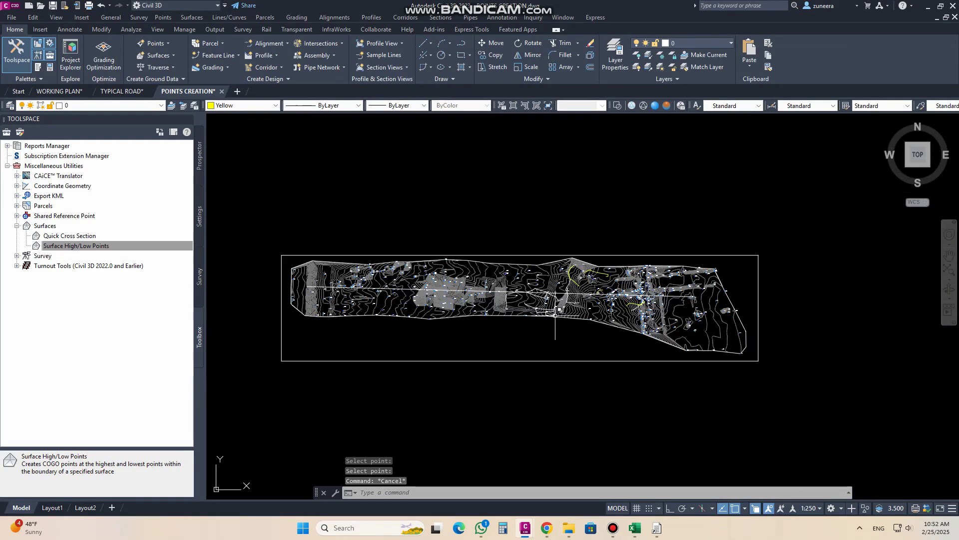
scroll(426, 295, up, 2)
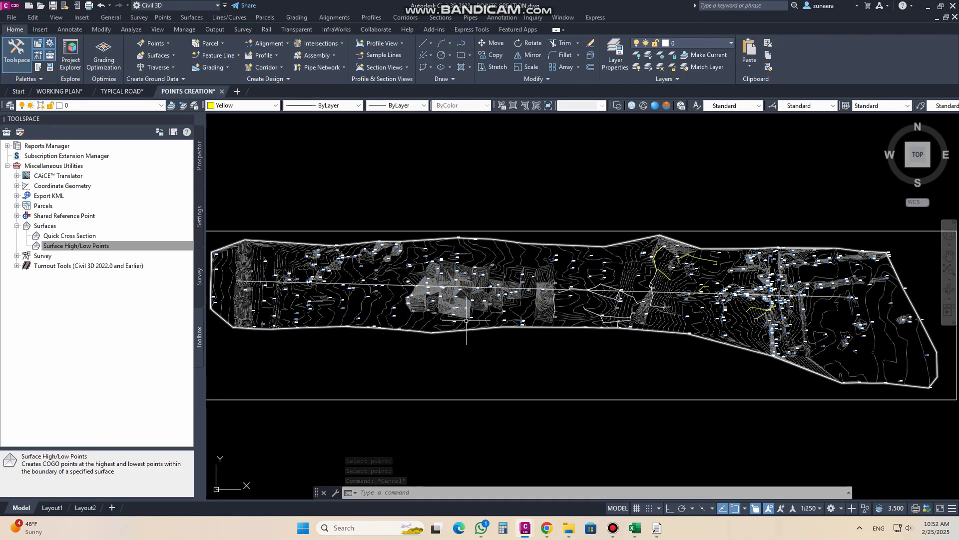
scroll(445, 309, up, 3)
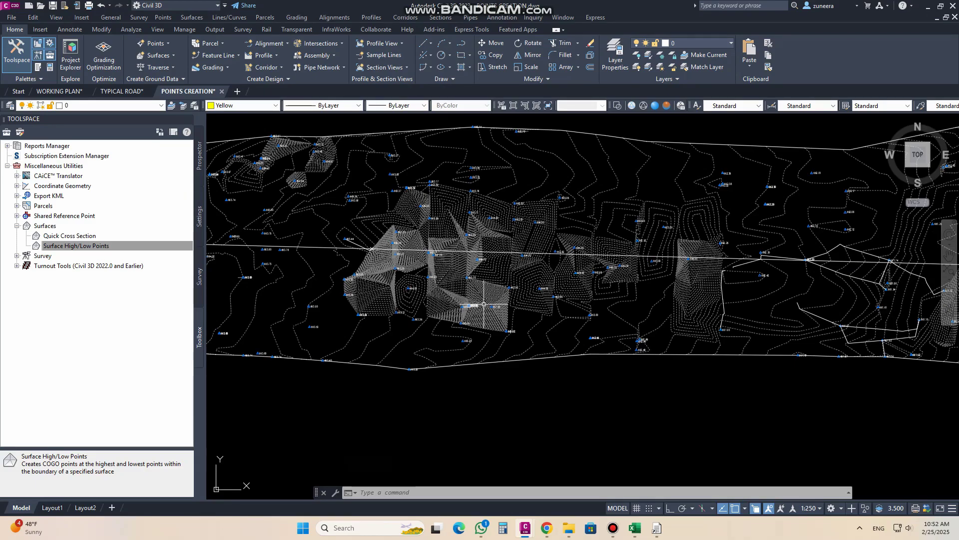
scroll(588, 305, down, 2)
middle_drag(467, 285, 582, 308)
scroll(360, 296, up, 2)
scroll(424, 263, down, 2)
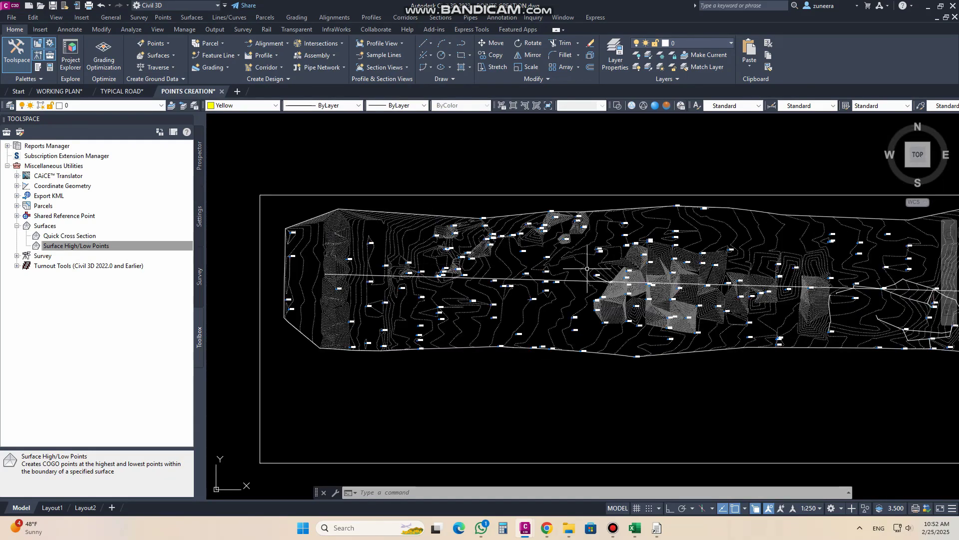
scroll(558, 270, up, 2)
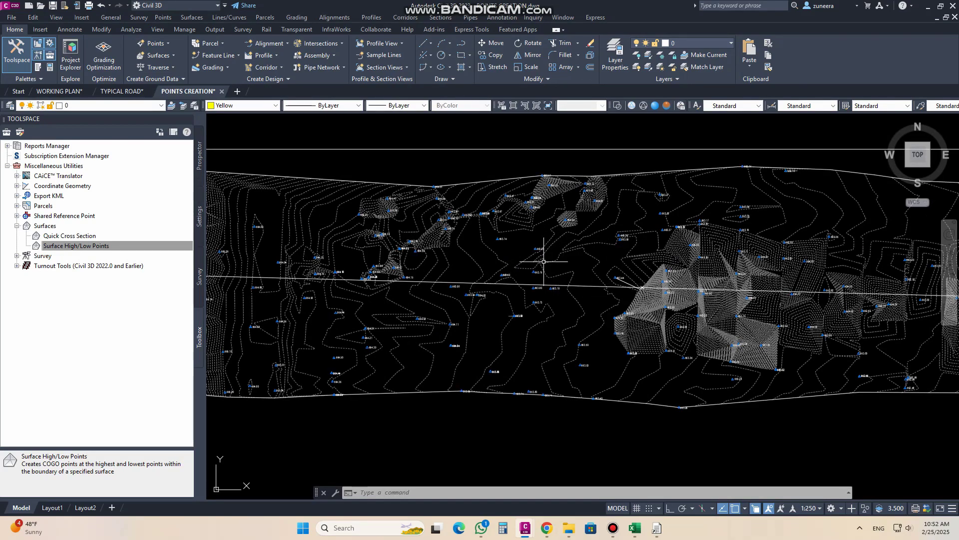
middle_drag(829, 273, 498, 273)
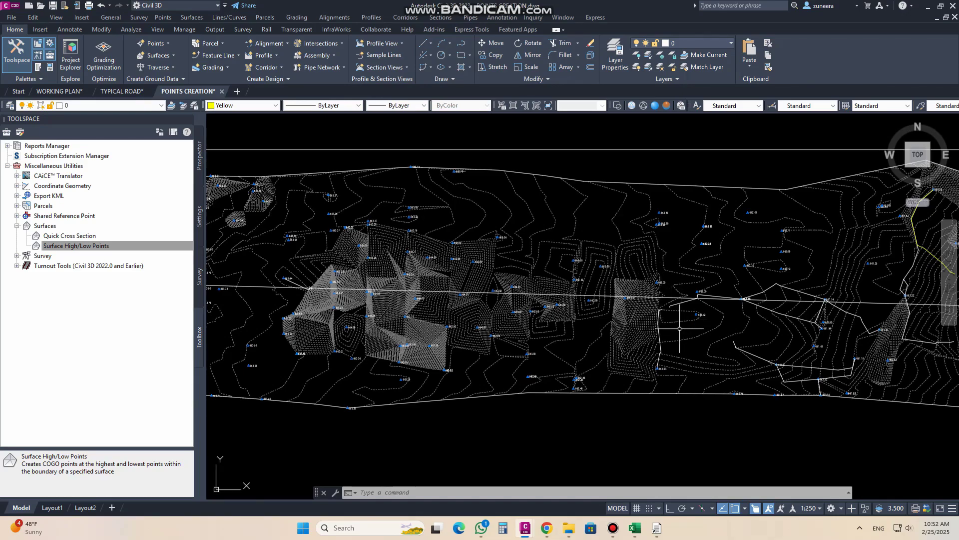
Run Catchment Area on the EXISTING NGL surface with displayed discharge points and 2D polylines, and draw a catchment discharging just west of the 663.36 point.
middle_drag(680, 329, 520, 240)
scroll(516, 281, down, 4)
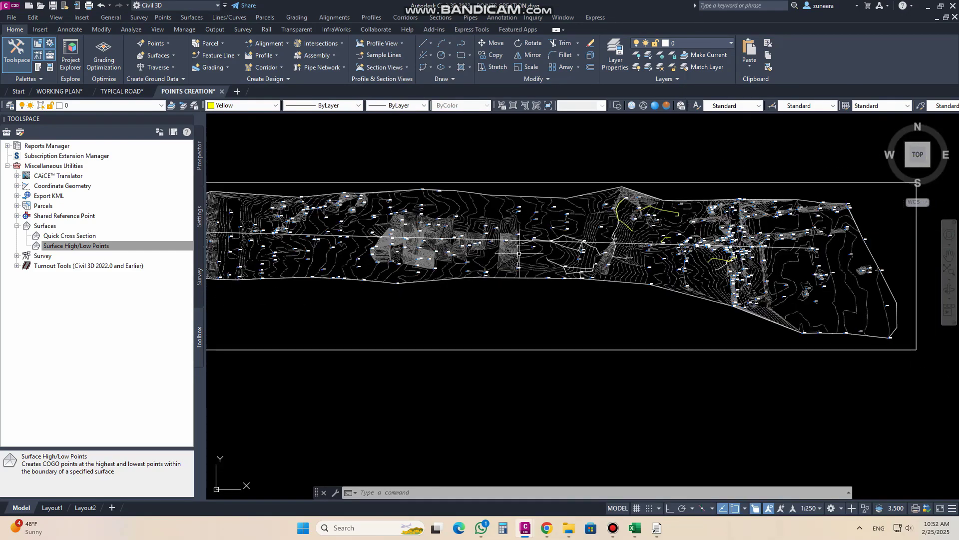
scroll(502, 226, up, 4)
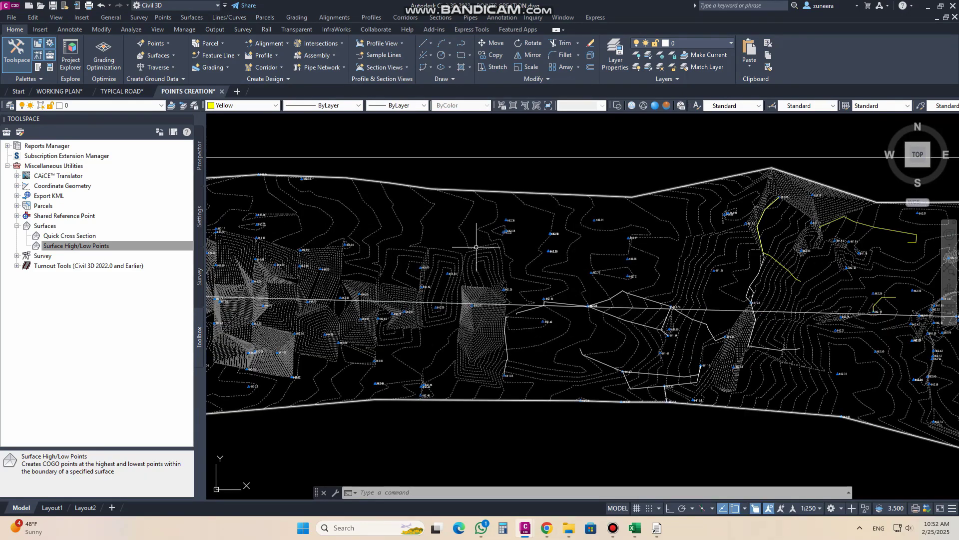
click(476, 247)
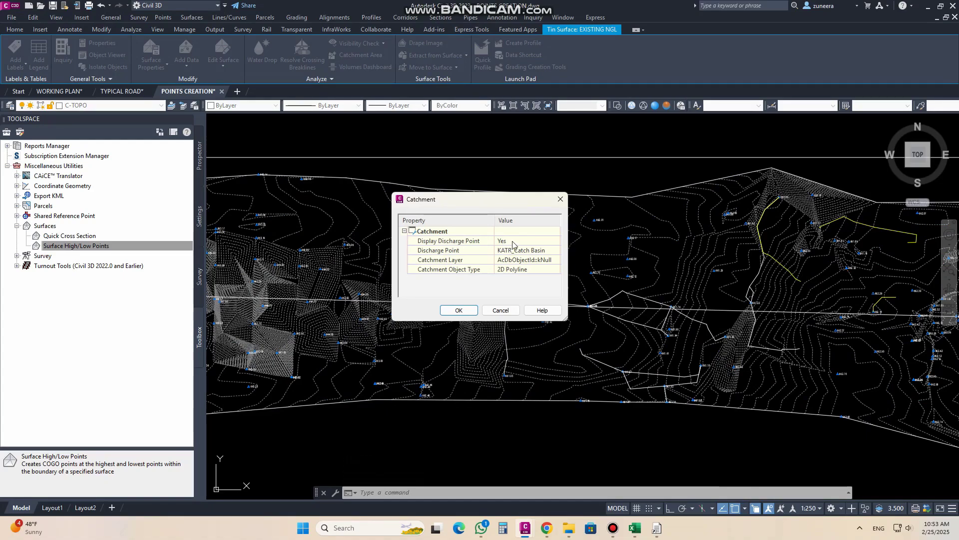
click(467, 311)
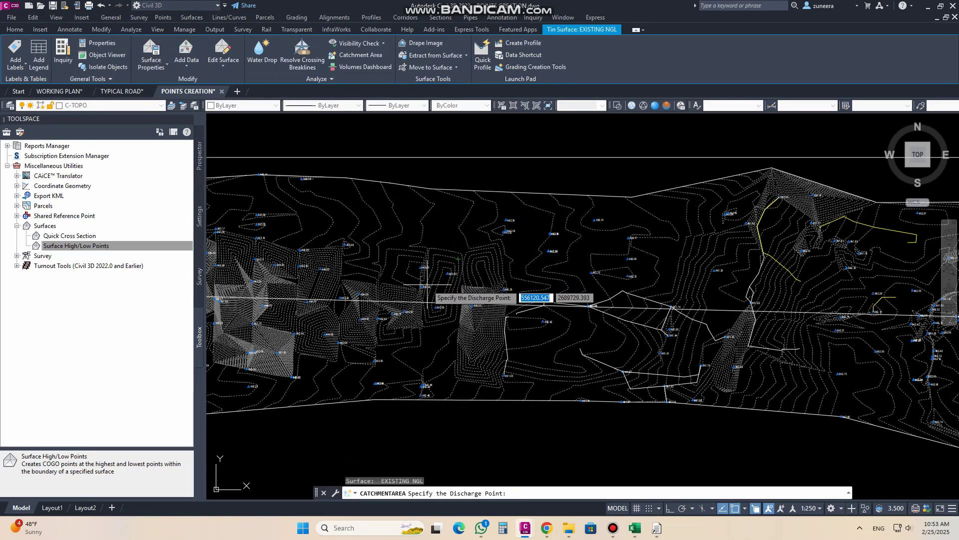
scroll(517, 307, down, 5)
scroll(520, 310, up, 10)
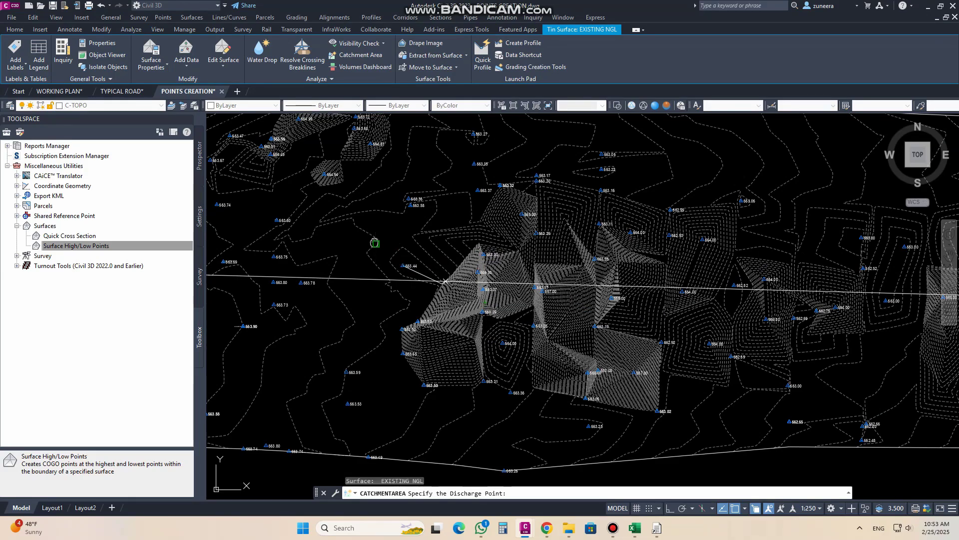
scroll(532, 308, up, 2)
click(590, 282)
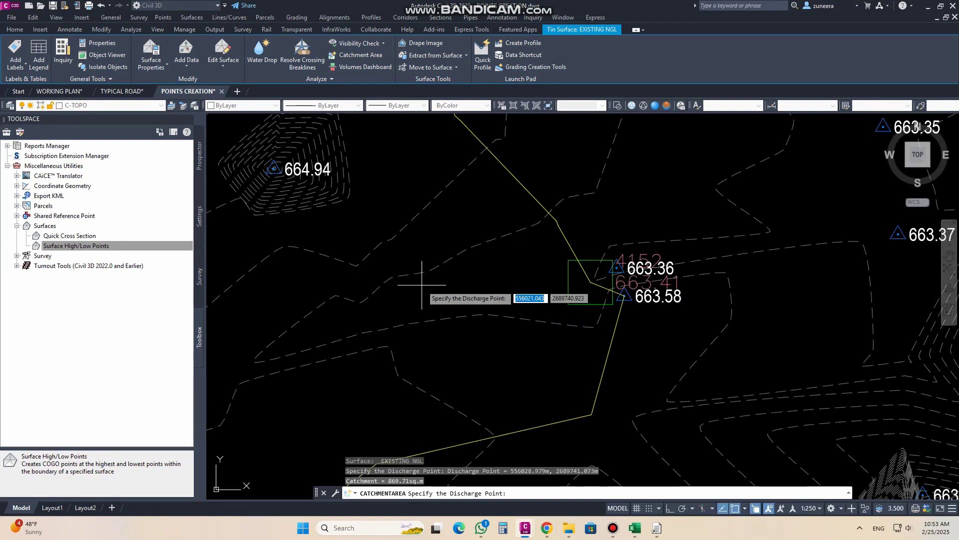
Inspect the first catchment boundary and draw another catchment discharging near the surface's northwest end, north of the long centre line.
scroll(499, 318, down, 2)
scroll(499, 317, down, 2)
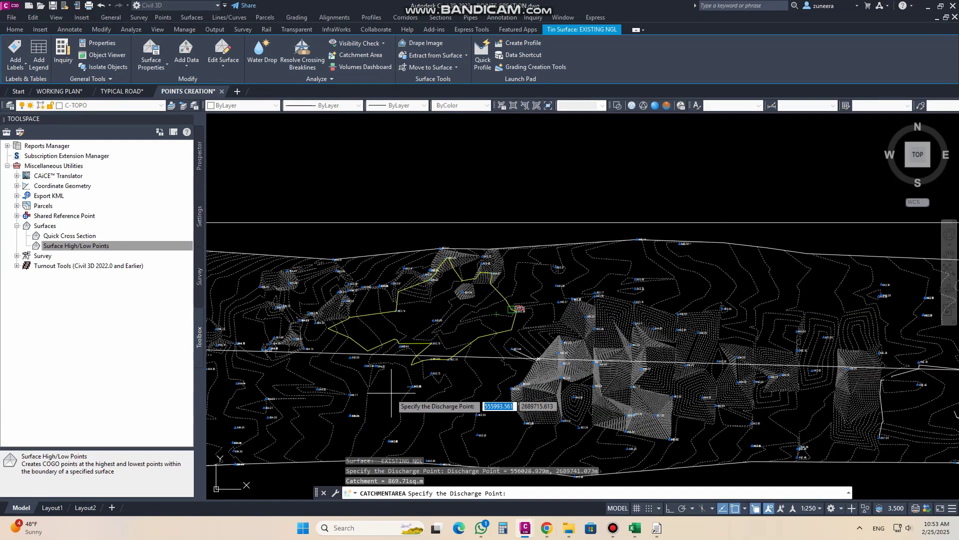
scroll(401, 365, up, 1)
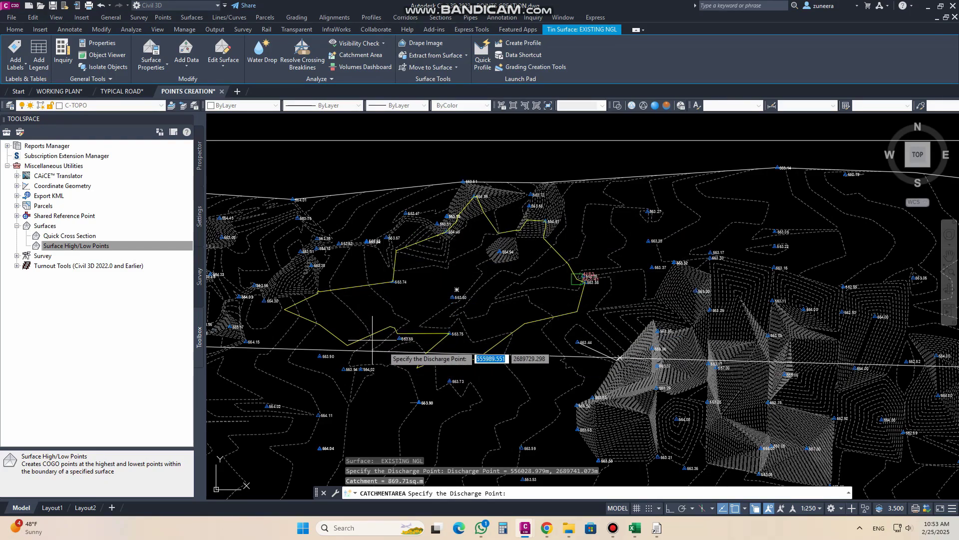
scroll(579, 280, up, 4)
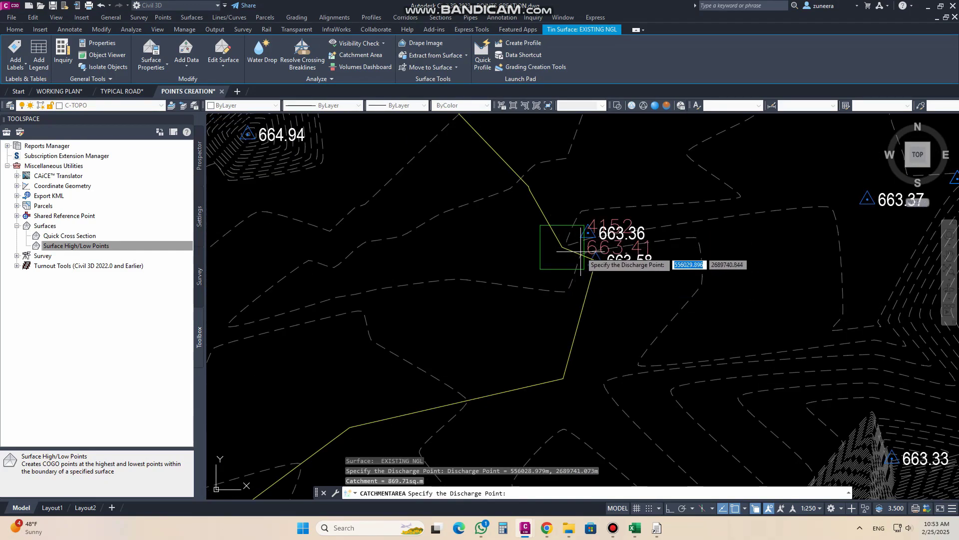
scroll(583, 256, down, 6)
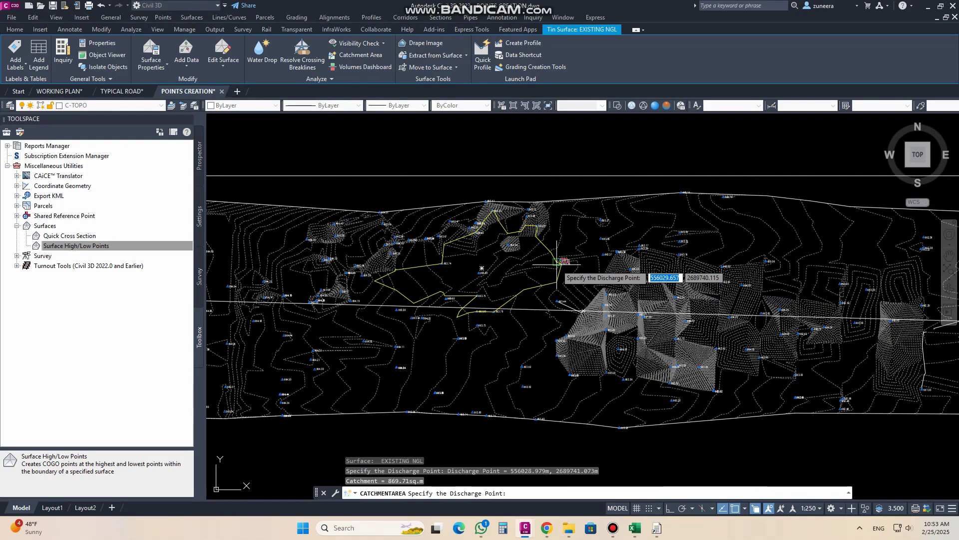
middle_drag(476, 349, 645, 311)
scroll(489, 231, up, 4)
click(547, 226)
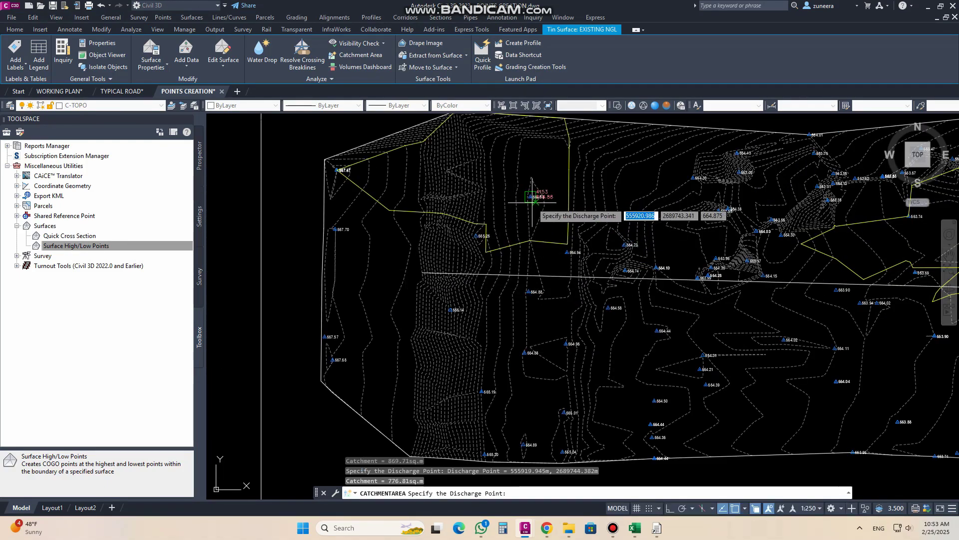
Try a discharge point southwest of the steep mounds, and draw a catchment discharging at the 664.04 point south of the centre line.
scroll(392, 251, down, 5)
scroll(402, 238, up, 5)
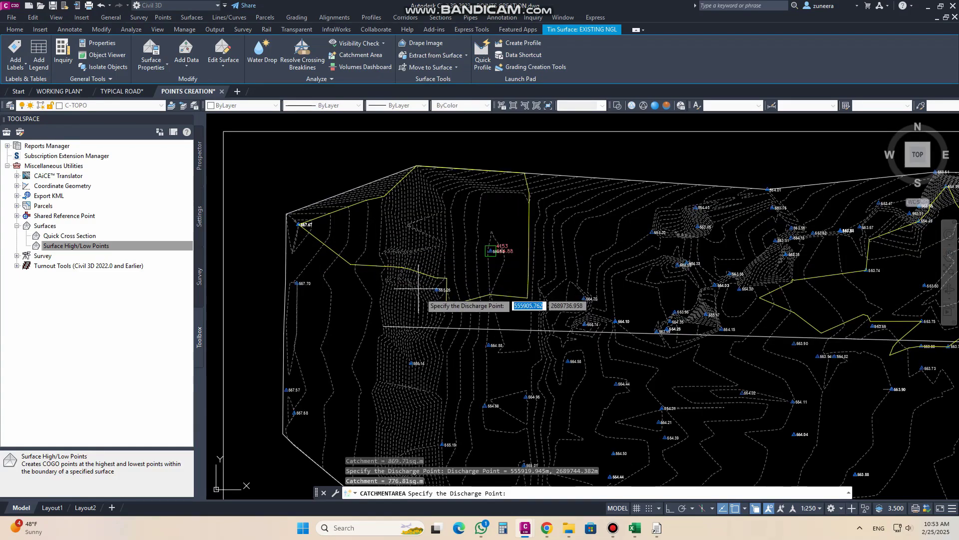
scroll(411, 251, down, 5)
scroll(551, 304, up, 5)
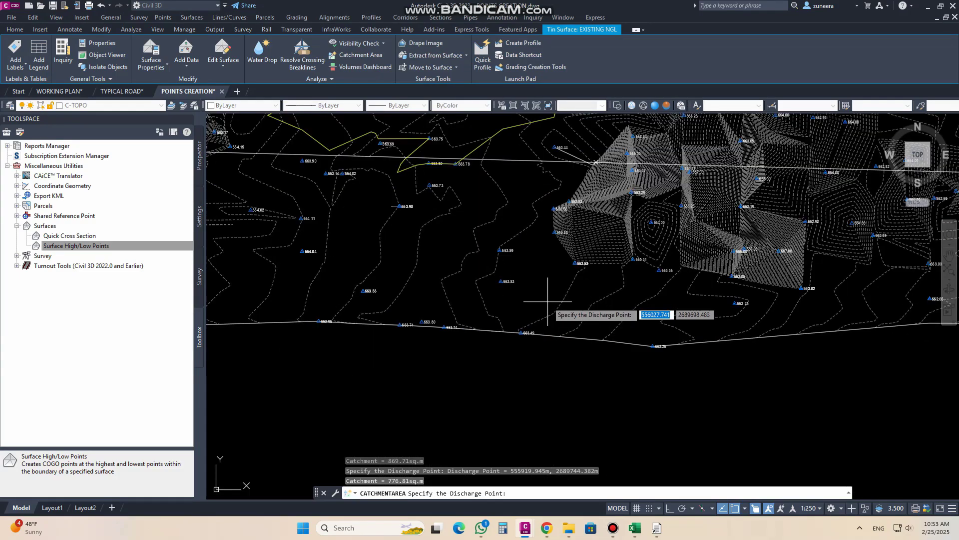
click(545, 269)
scroll(555, 261, down, 2)
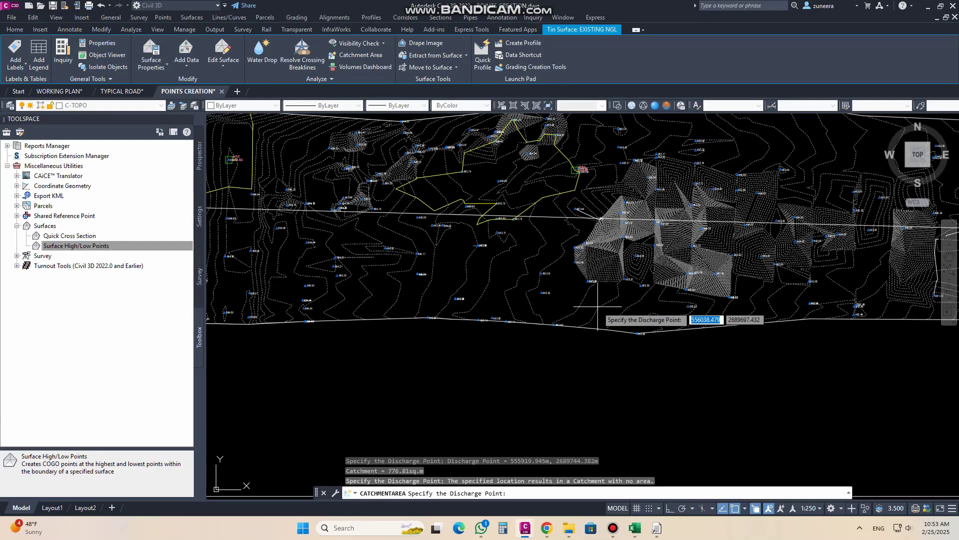
click(390, 264)
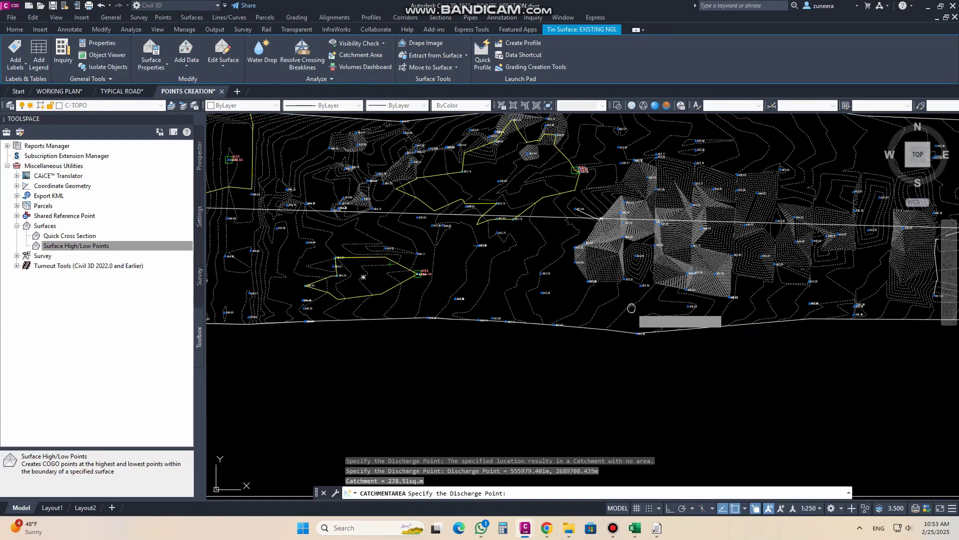
Draw a catchment within the steep mounds mid-surface, and try further discharge points to the east, south of the centre line.
middle_drag(631, 307, 347, 307)
click(433, 246)
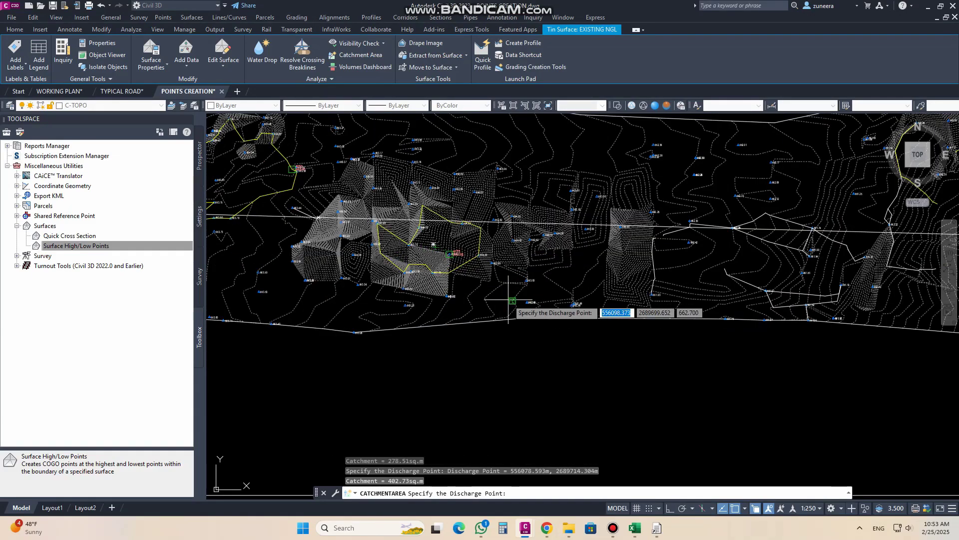
click(693, 262)
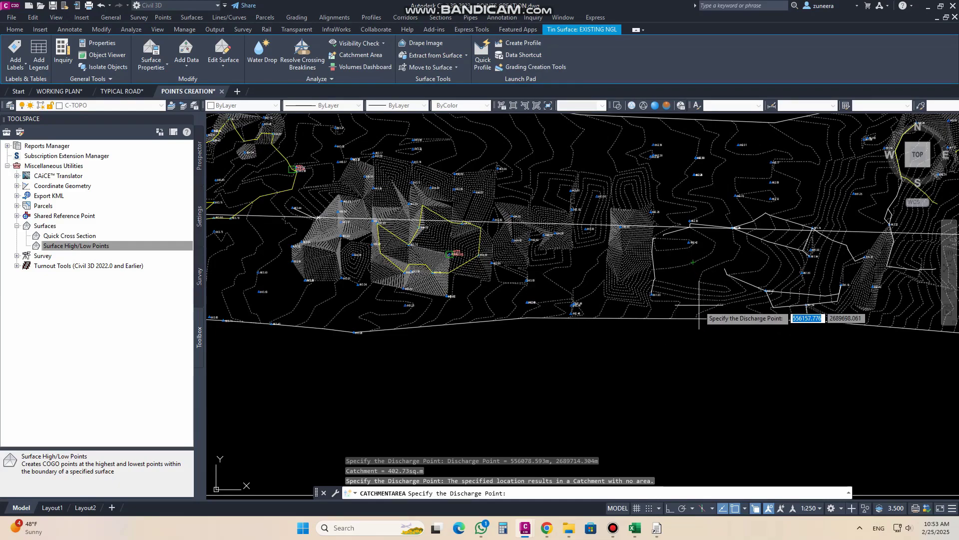
middle_drag(699, 305, 395, 271)
click(411, 267)
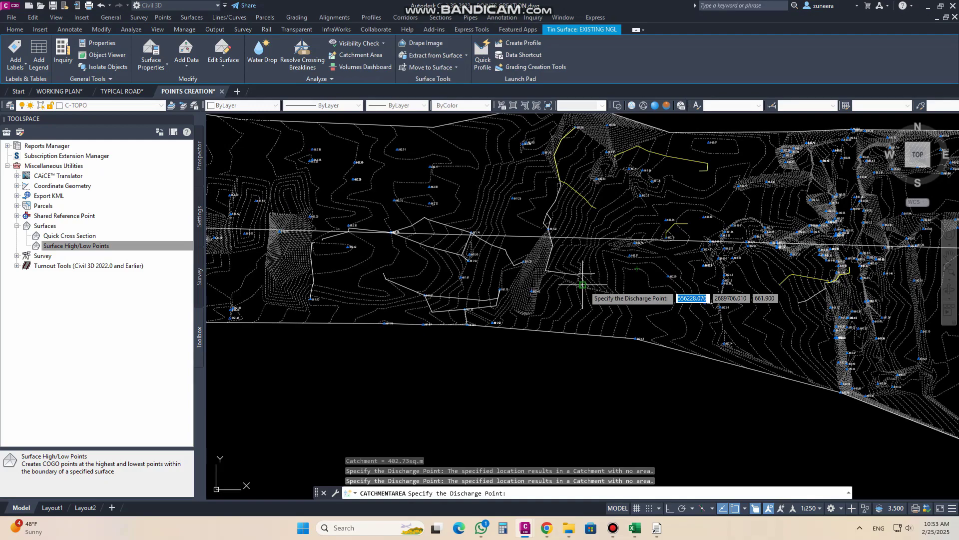
Draw a catchment discharging beside the 662.49 point west of the steep channel, and try two more discharge points further east.
middle_drag(752, 252, 557, 315)
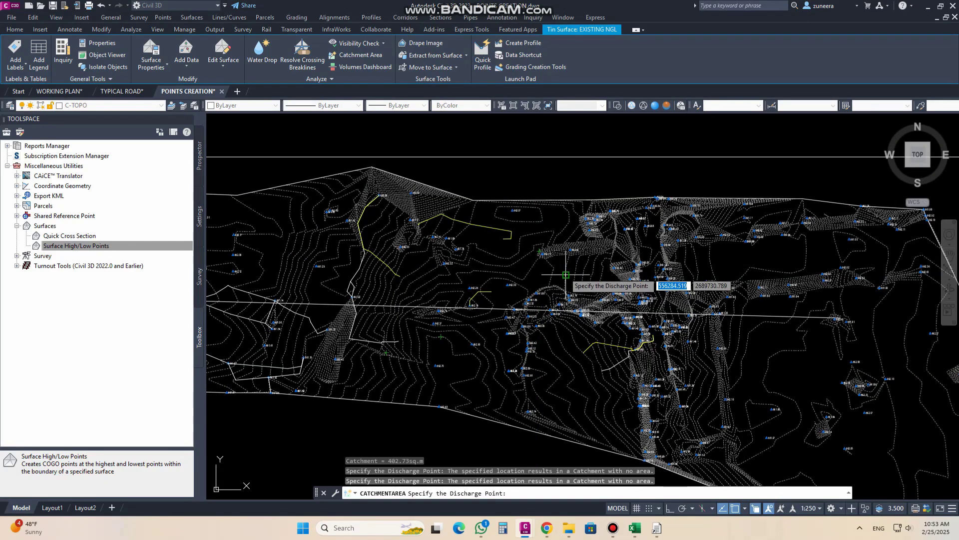
click(571, 255)
scroll(429, 274, down, 4)
scroll(578, 318, up, 6)
click(589, 296)
click(582, 250)
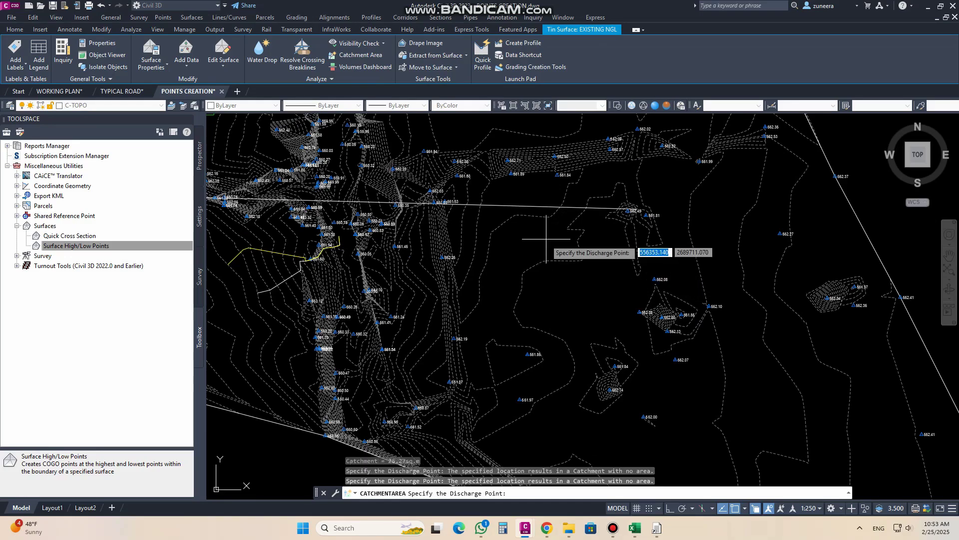
Draw two catchments toward the surface's east end, one north of the centre line and one discharging south of the 662.10 point.
scroll(569, 325, down, 2)
click(574, 202)
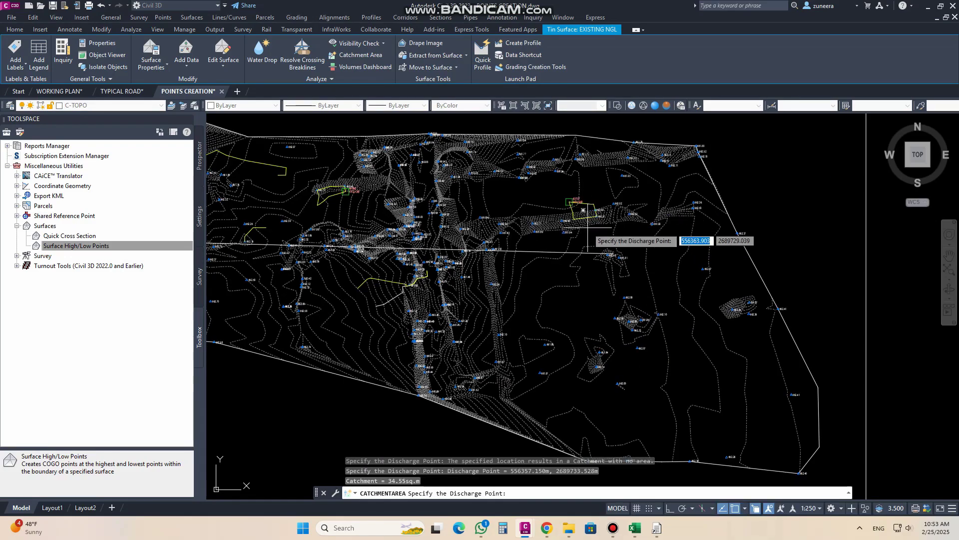
click(678, 375)
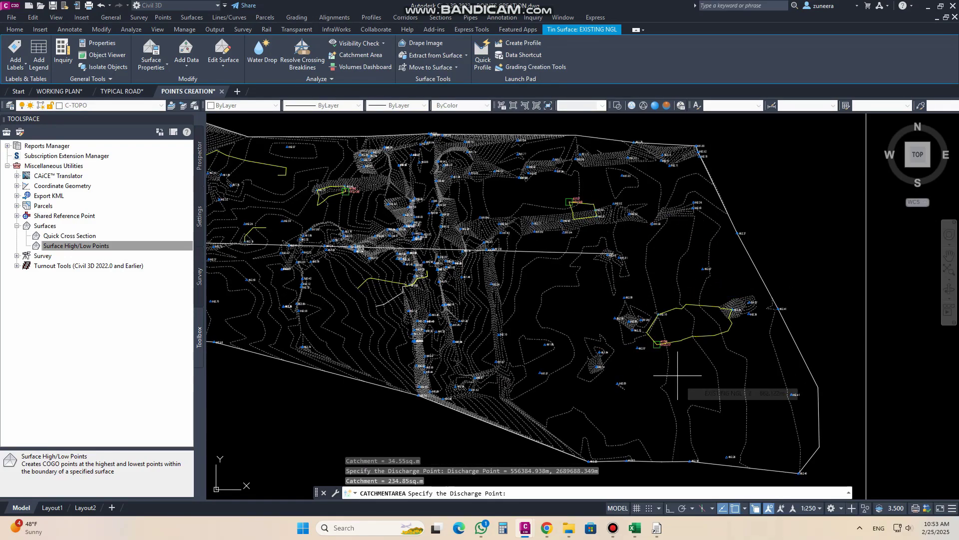
Draw a catchment on the slope just east of the steep channel, south of the centre line.
scroll(698, 366, up, 5)
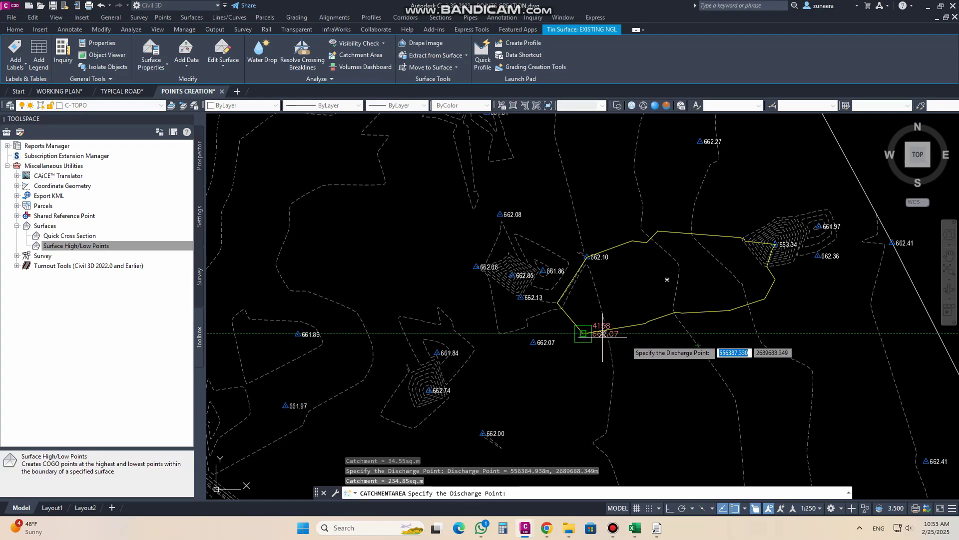
scroll(602, 329, down, 5)
scroll(550, 325, up, 5)
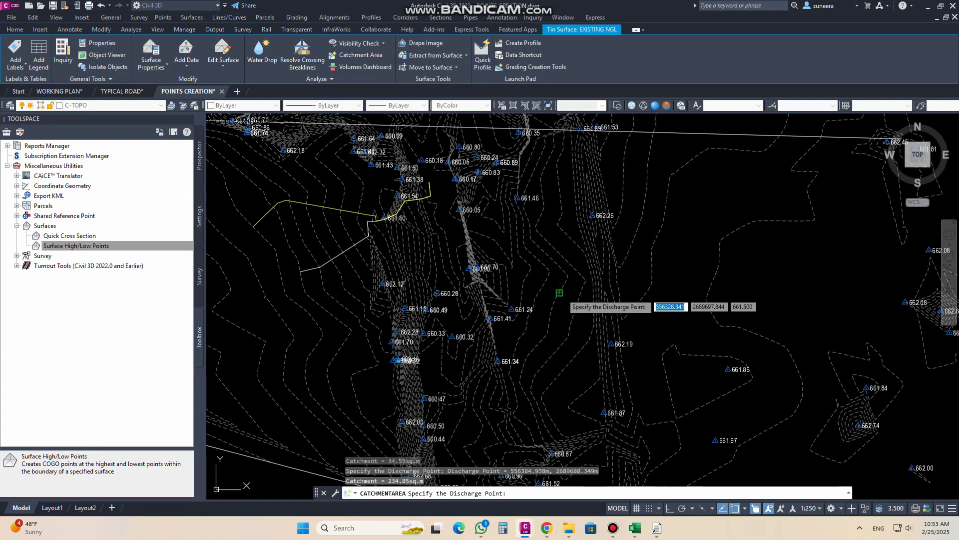
scroll(634, 315, down, 4)
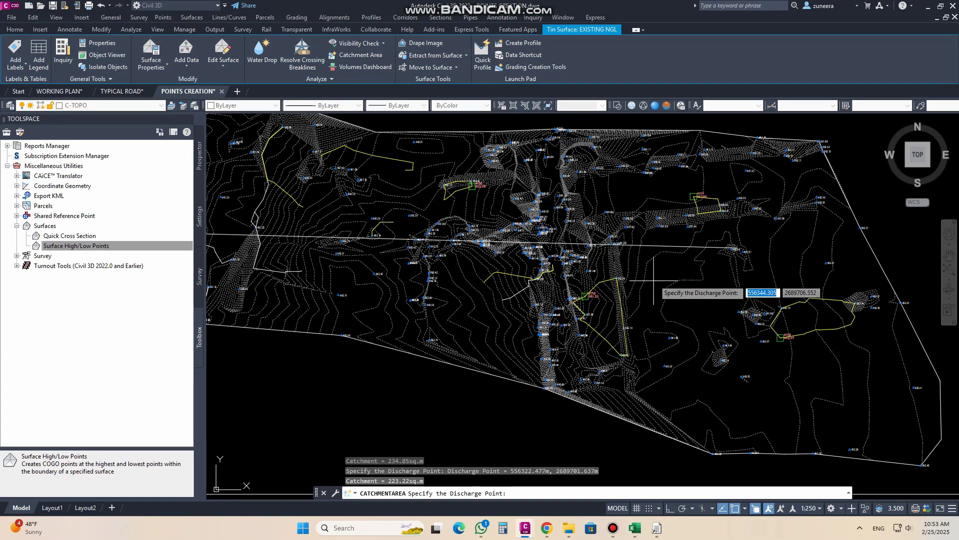
Try a discharge point east of the channel north of the centre line, and draw a small catchment discharging just south of the 661.98 point.
scroll(669, 320, down, 2)
scroll(677, 242, up, 7)
click(674, 239)
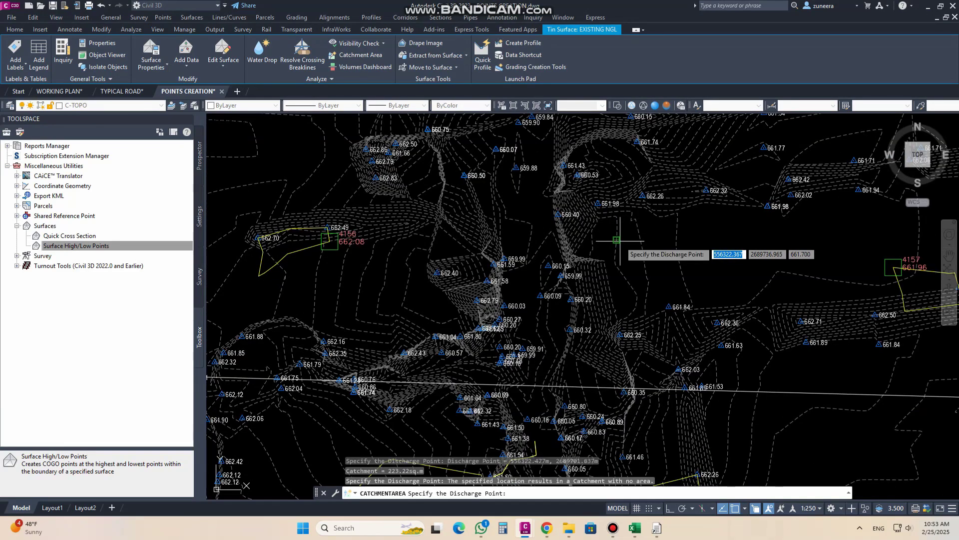
click(604, 239)
Draw a catchment discharging east of the 662.08 point, west of the peak on the surface's northern boundary.
scroll(500, 270, down, 5)
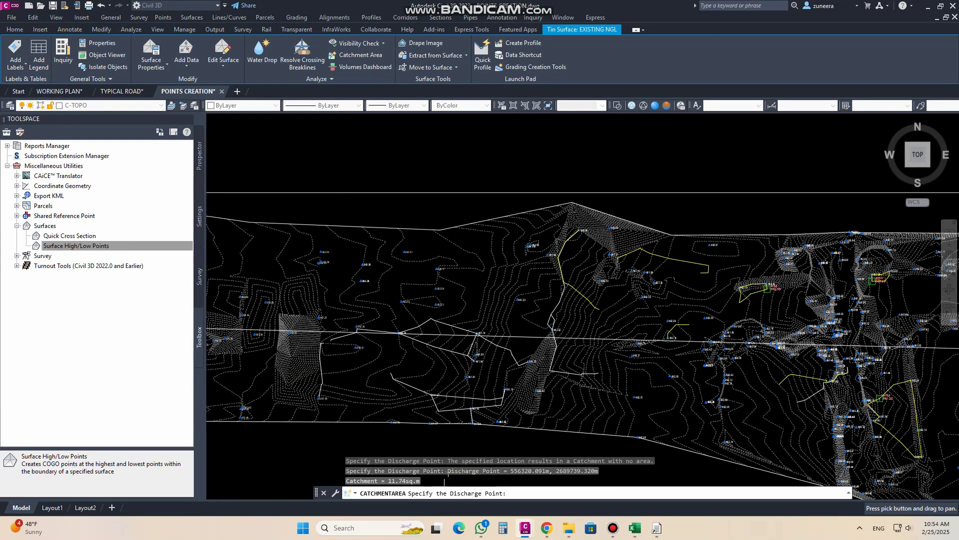
click(482, 287)
scroll(566, 280, down, 2)
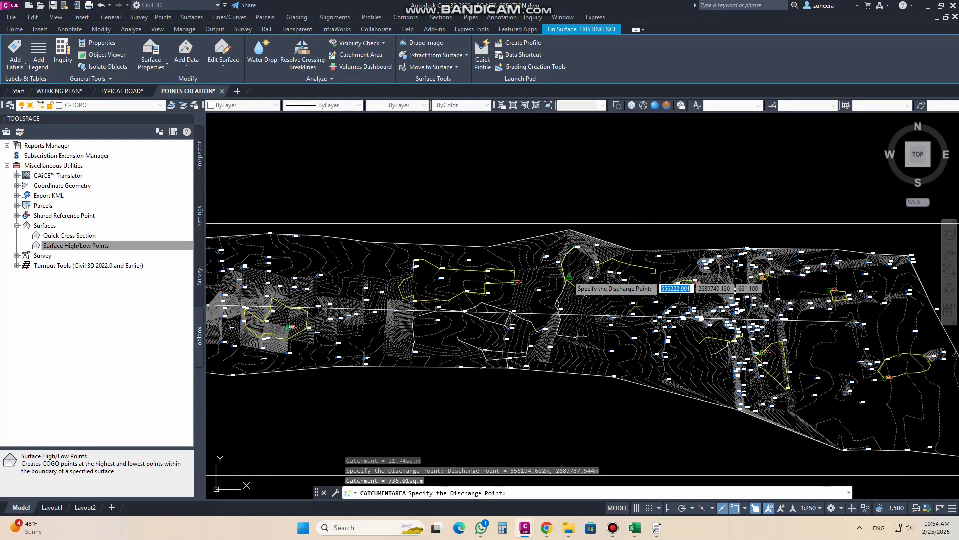
Examine the catchment west of the northern peak, comparing its boundary and discharge marker with the surrounding point elevations and contours.
scroll(439, 281, up, 2)
scroll(439, 282, up, 2)
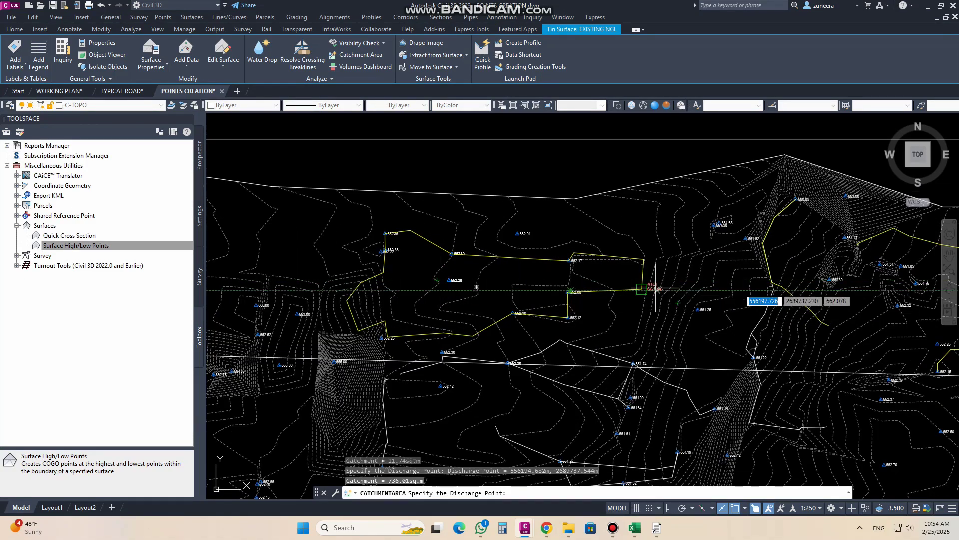
scroll(660, 289, up, 3)
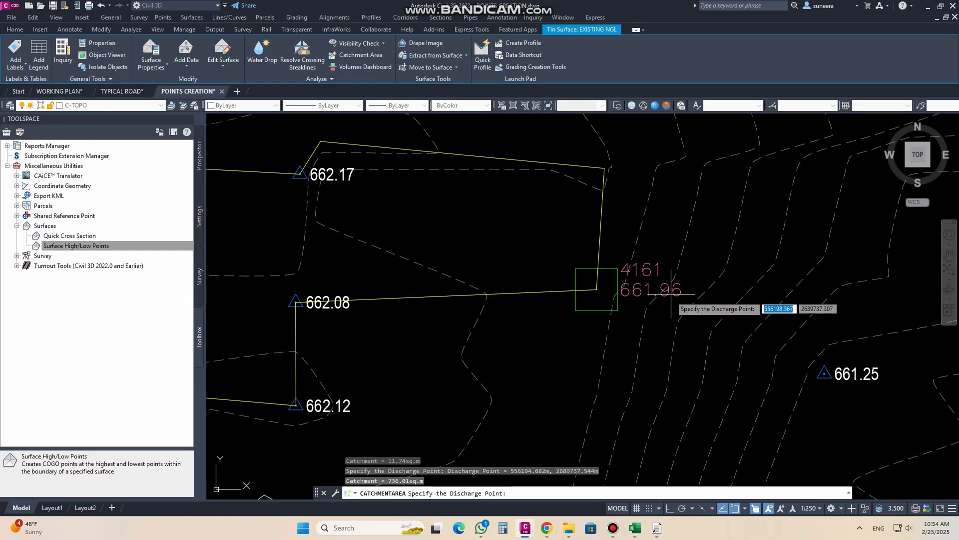
scroll(625, 288, down, 4)
scroll(609, 278, down, 2)
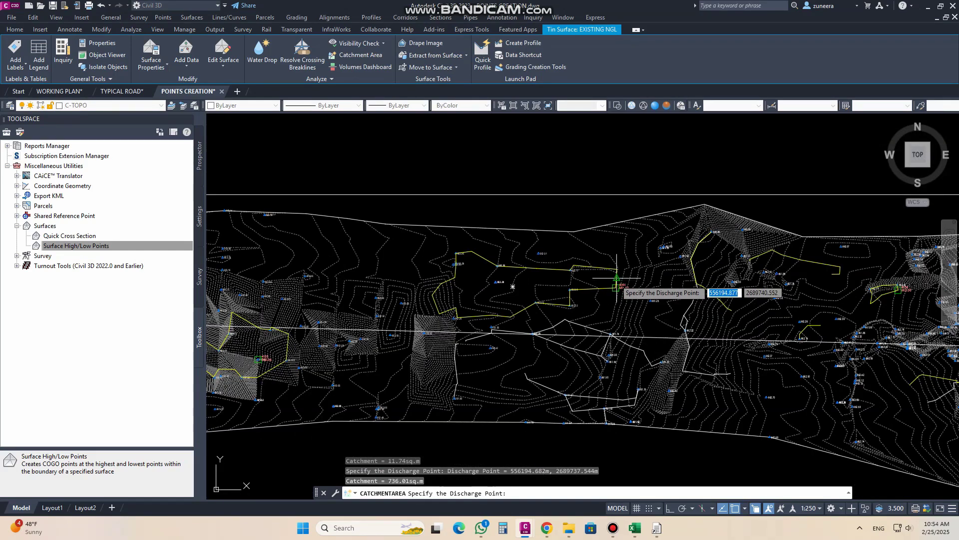
scroll(471, 274, up, 3)
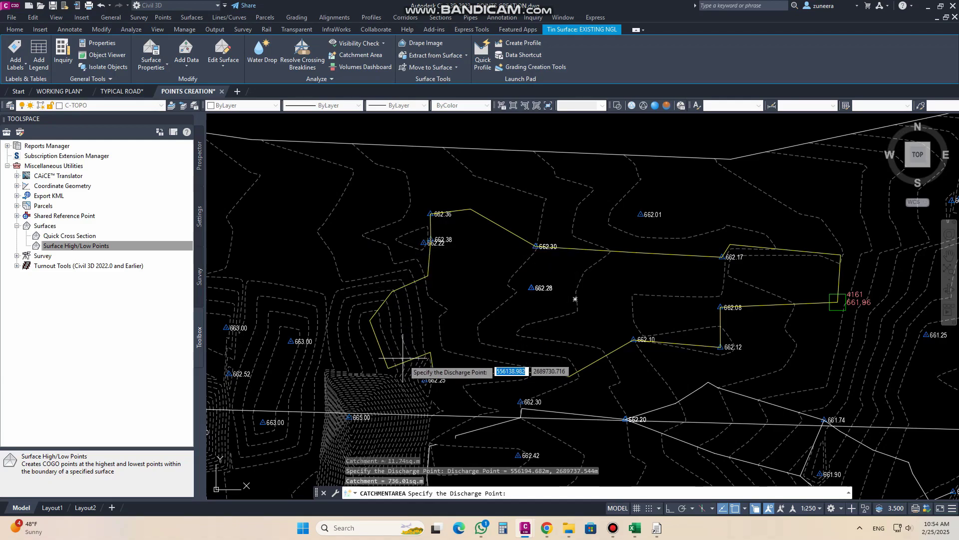
scroll(670, 303, down, 3)
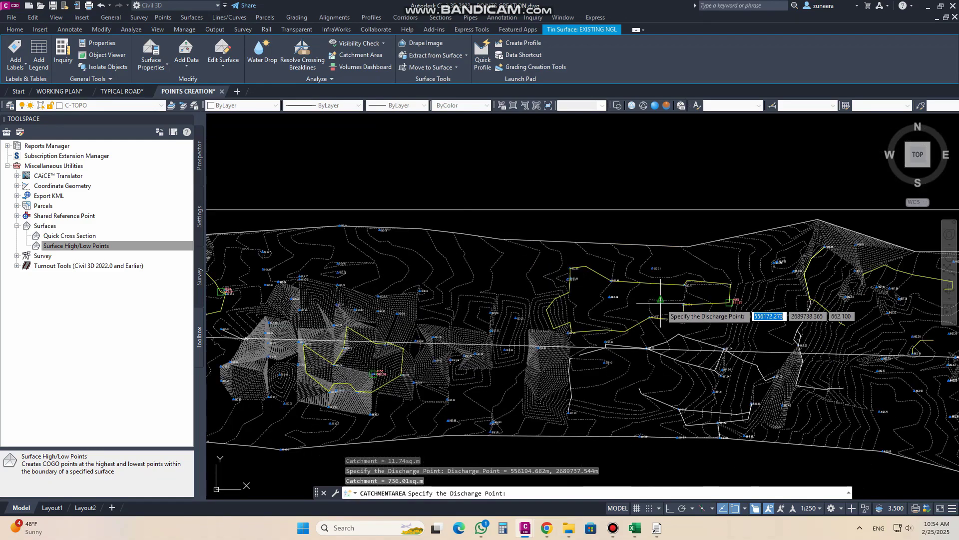
Draw a catchment discharging north of the steep mounds near the northern boundary, and end the Catchment Area command.
middle_drag(452, 300, 610, 302)
click(543, 267)
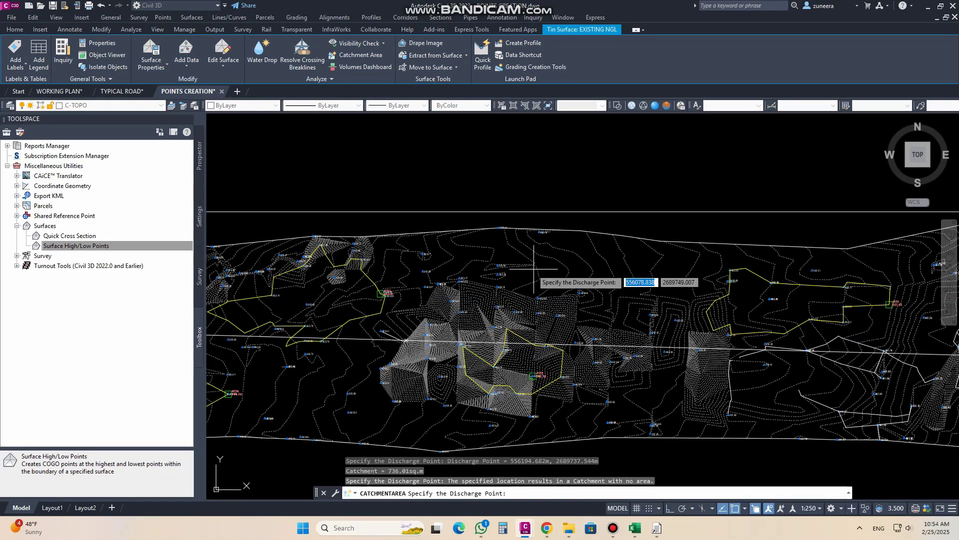
click(531, 267)
key(Return)
scroll(399, 269, up, 3)
key(Escape)
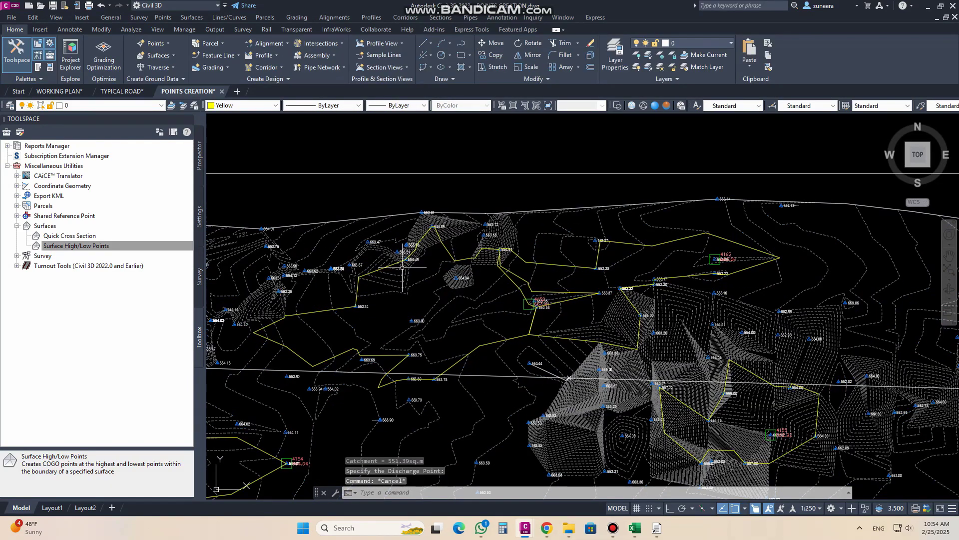
Examine the drawn catchment areas and water drop paths along the whole surface, from the western mounds to the eastern boundary.
scroll(440, 230, down, 2)
scroll(570, 304, up, 5)
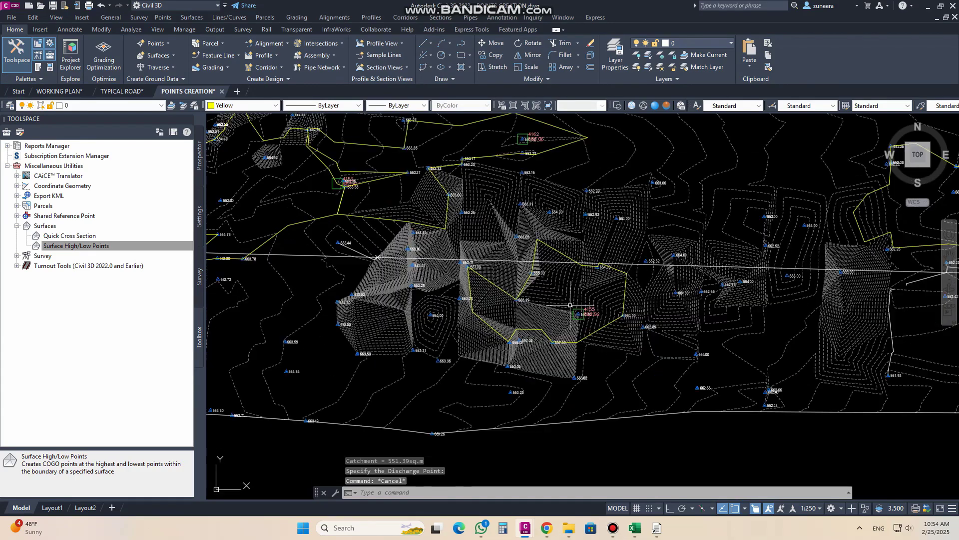
scroll(520, 303, down, 5)
middle_drag(648, 298, 246, 293)
scroll(603, 341, up, 3)
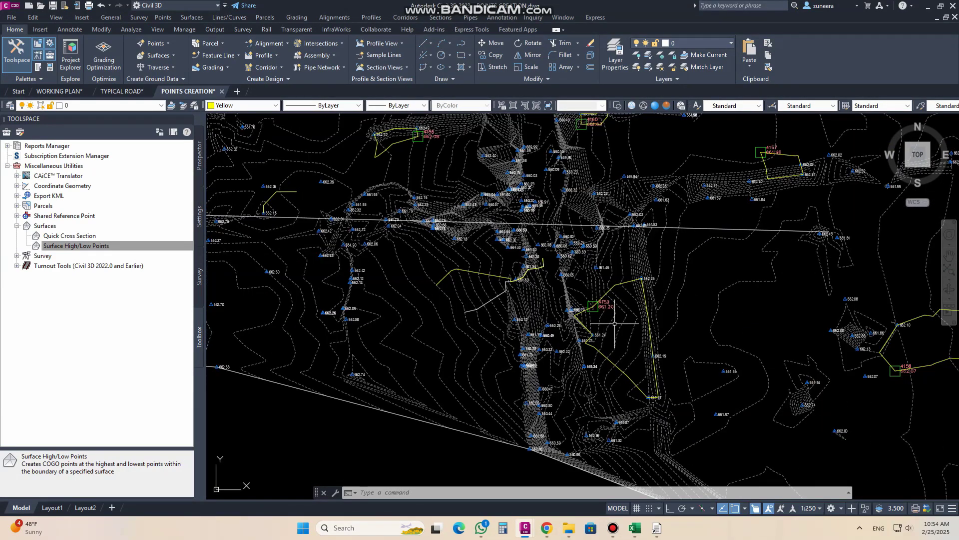
scroll(605, 324, down, 5)
scroll(623, 297, up, 1)
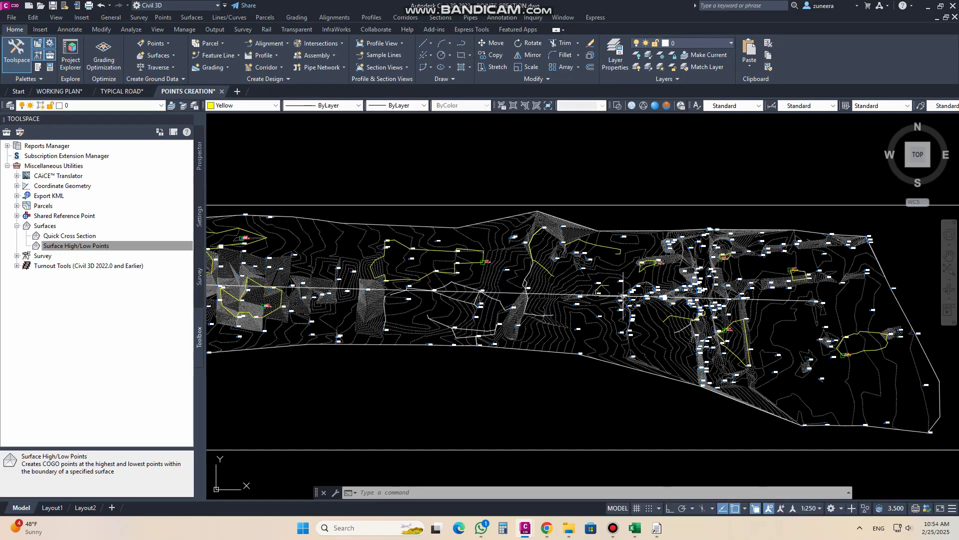
scroll(608, 292, down, 2)
middle_drag(601, 286, 728, 291)
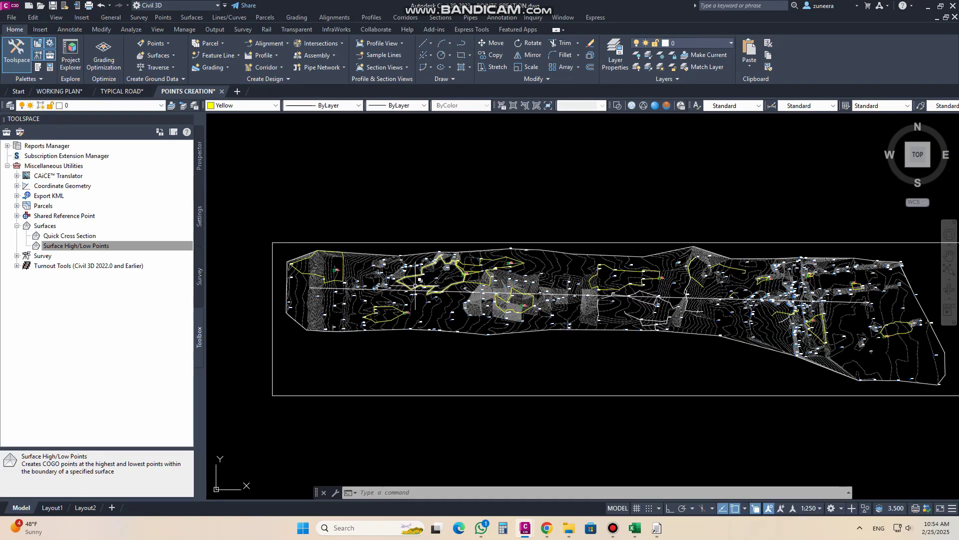
middle_drag(643, 301, 564, 293)
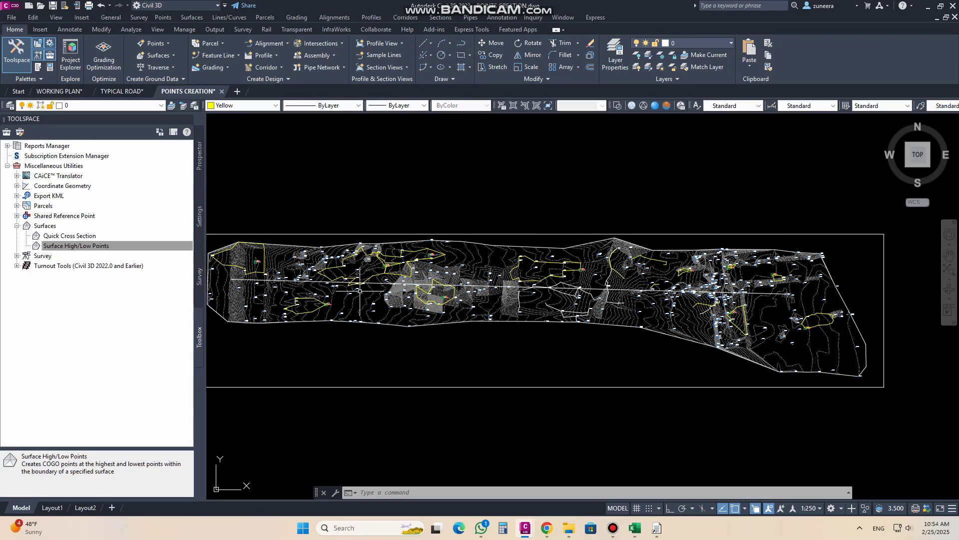
Select the long centre line running through the surface and inspect its course relative to the catchments on both sides.
scroll(499, 290, up, 5)
click(460, 303)
scroll(460, 303, down, 8)
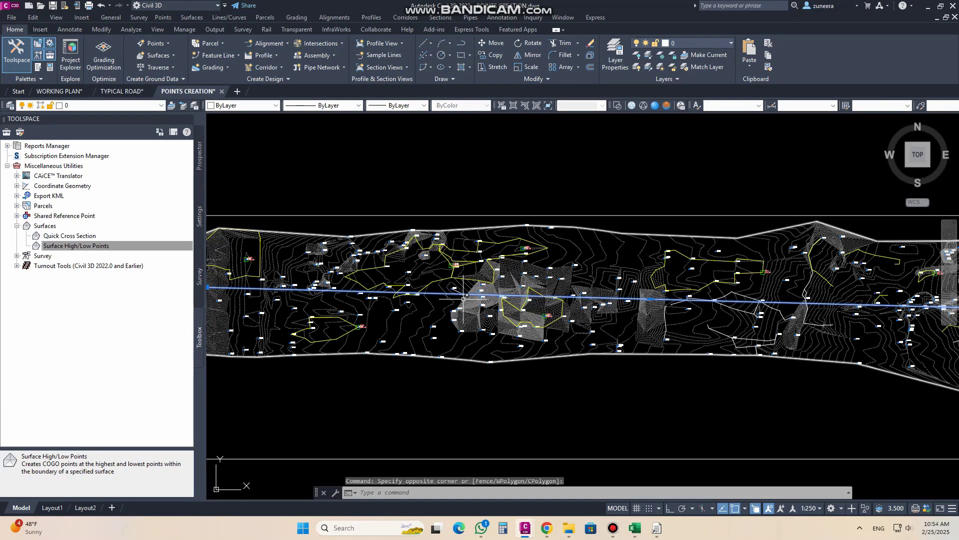
scroll(723, 311, up, 2)
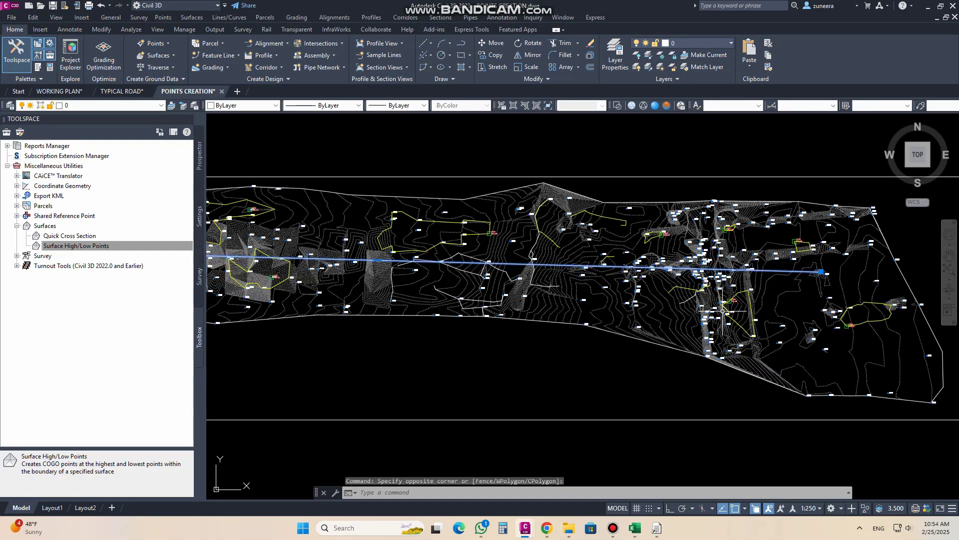
scroll(760, 305, down, 2)
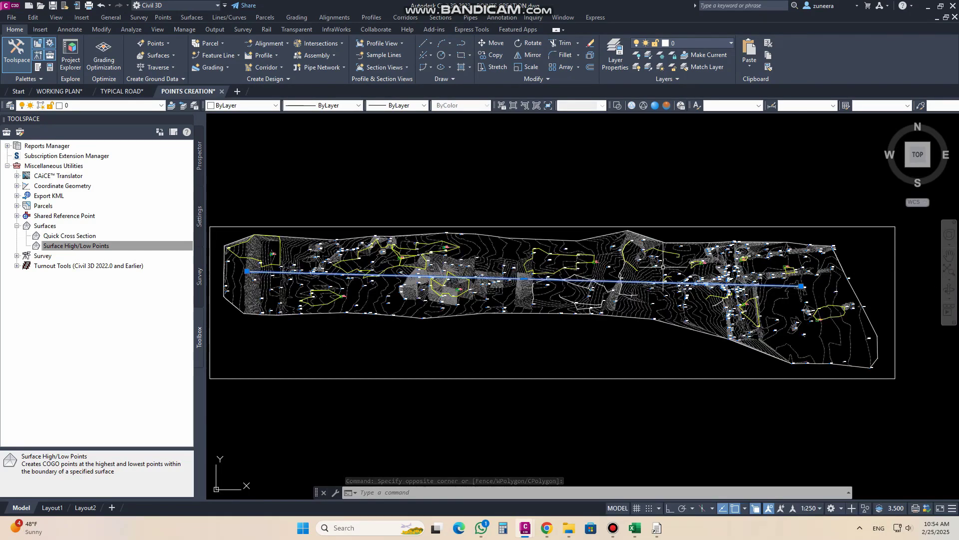